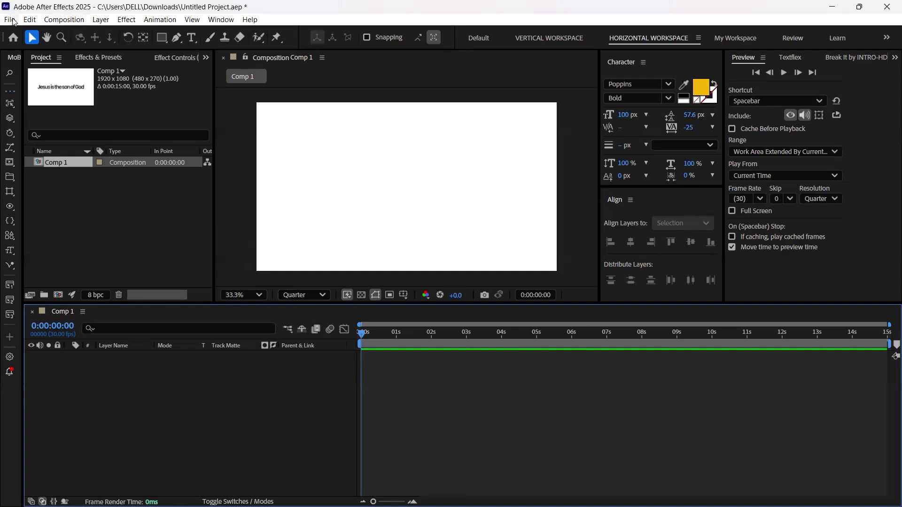
# Add a text layer reading MOTION to the composition.
pyautogui.click(186, 40)
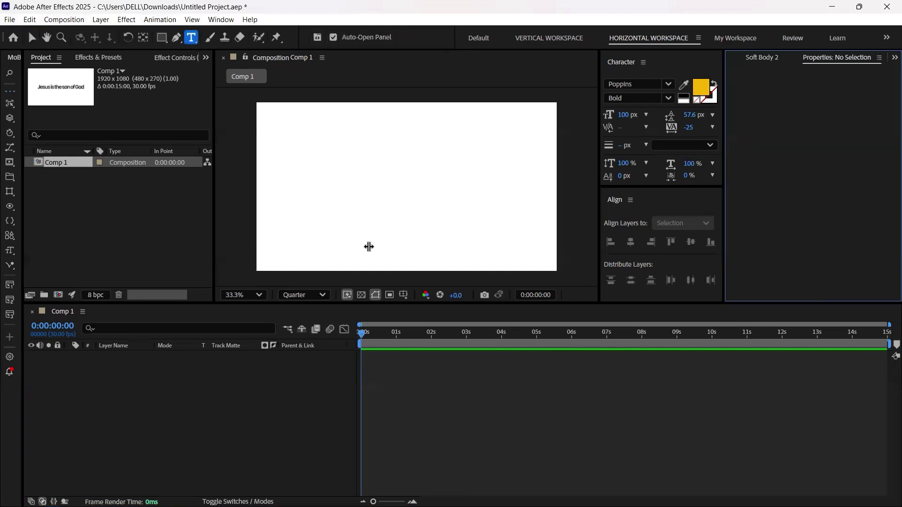
pyautogui.click(367, 186)
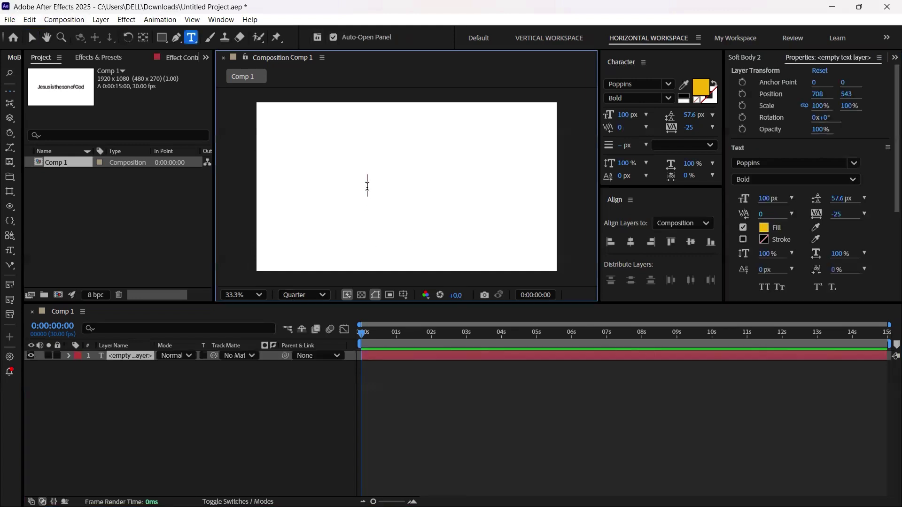
pyautogui.write('MOTION')
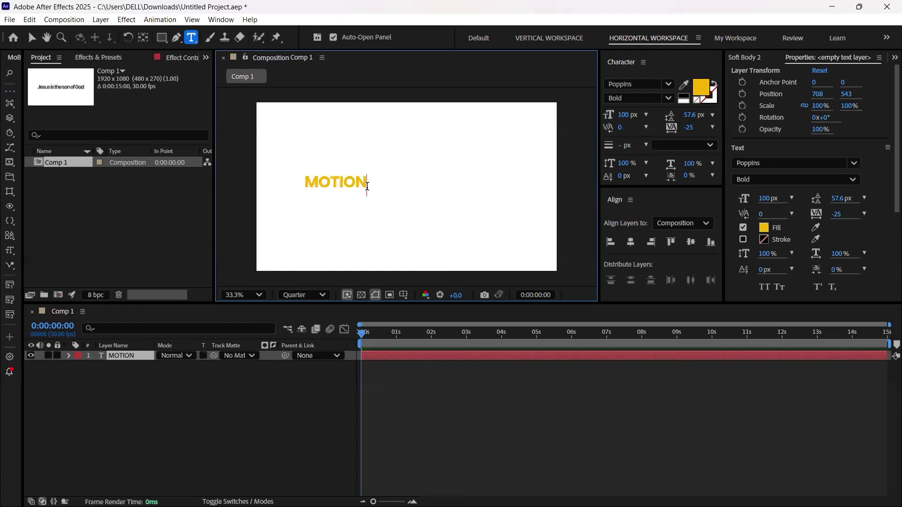
pyautogui.click(31, 37)
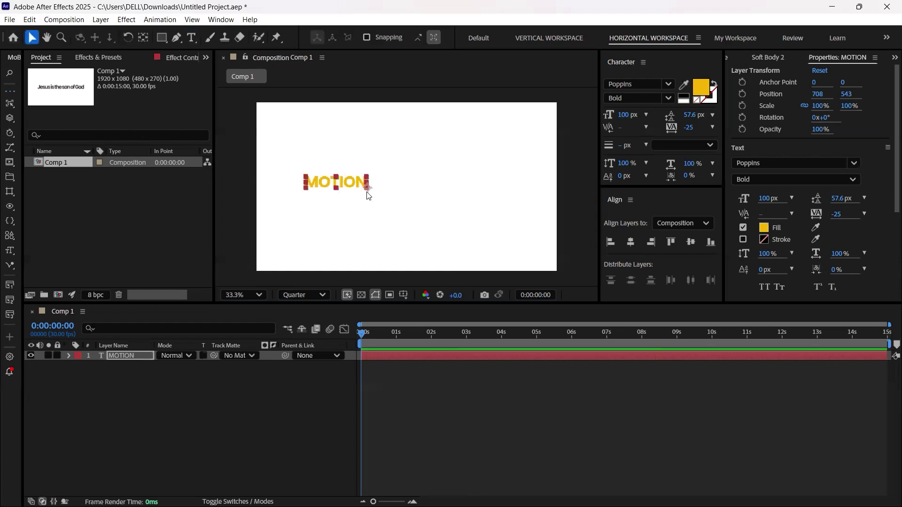
# Centre the MOTION layer's anchor point on the text and align the layer to the composition's centre horizontally and vertically.
pyautogui.click(143, 37)
pyautogui.hotkey('ctrl', 'alt', 'Home')
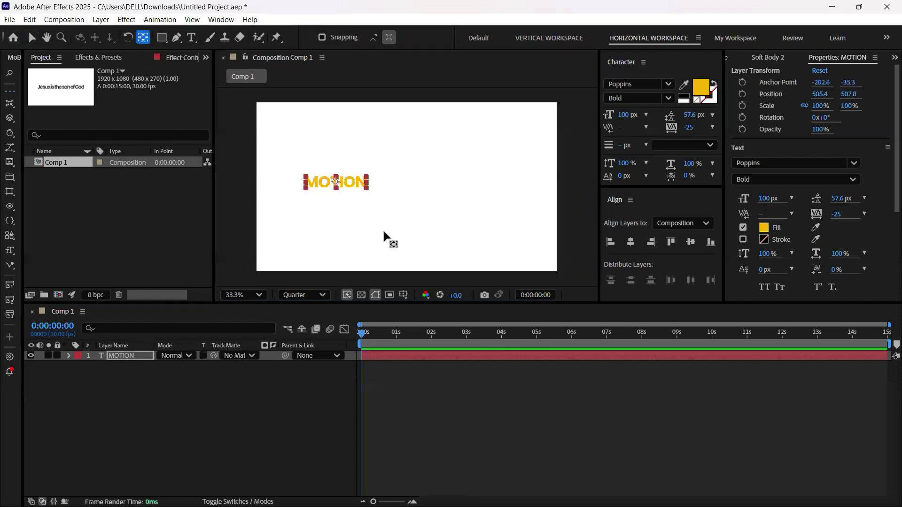
pyautogui.click(647, 251)
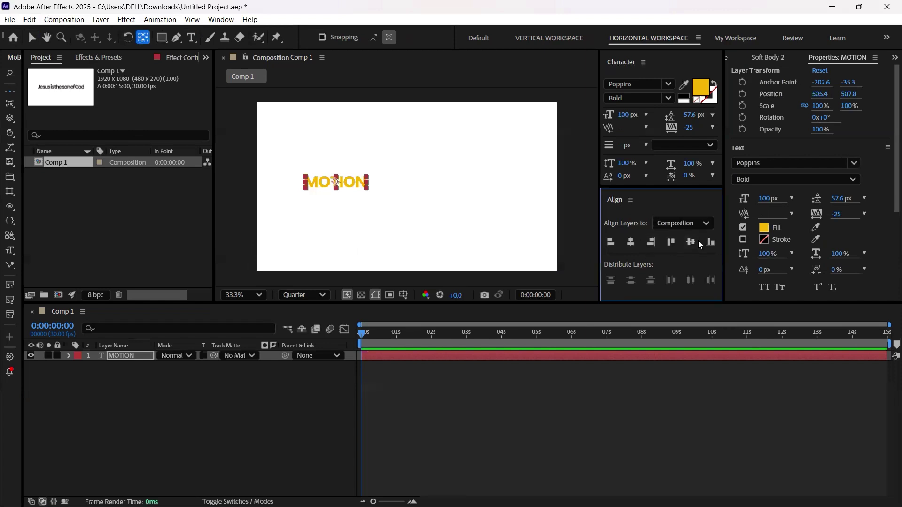
pyautogui.click(631, 242)
pyautogui.click(690, 243)
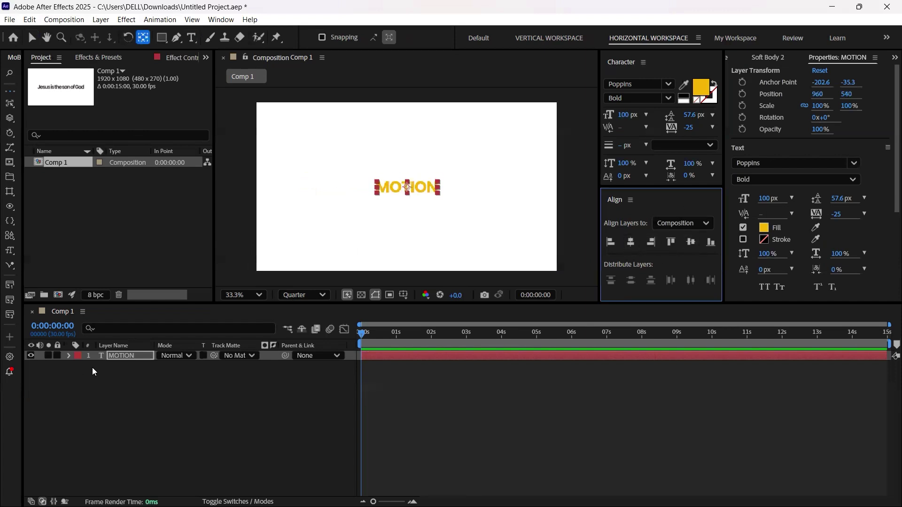
# Scale the MOTION text layer uniformly to 222%.
pyautogui.click(113, 352)
pyautogui.press('s')
pyautogui.moveTo(178, 370); pyautogui.dragTo(249, 366)
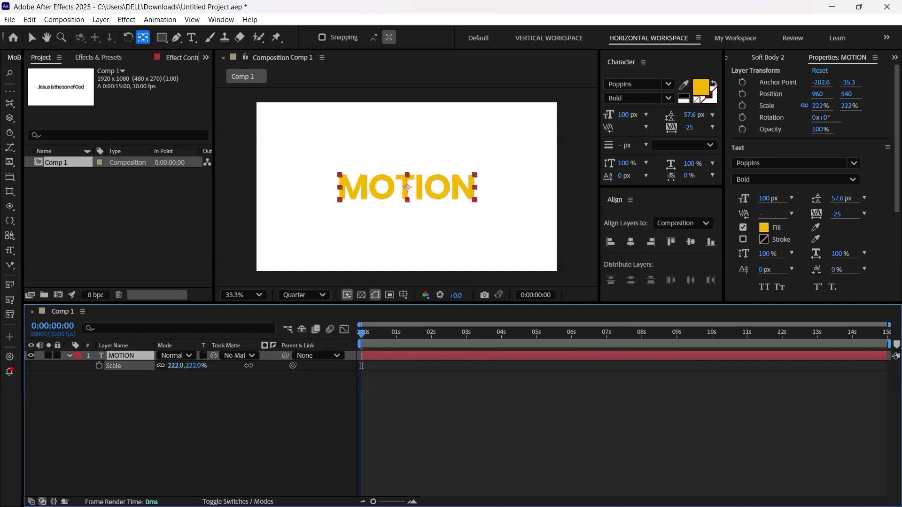
pyautogui.click(32, 38)
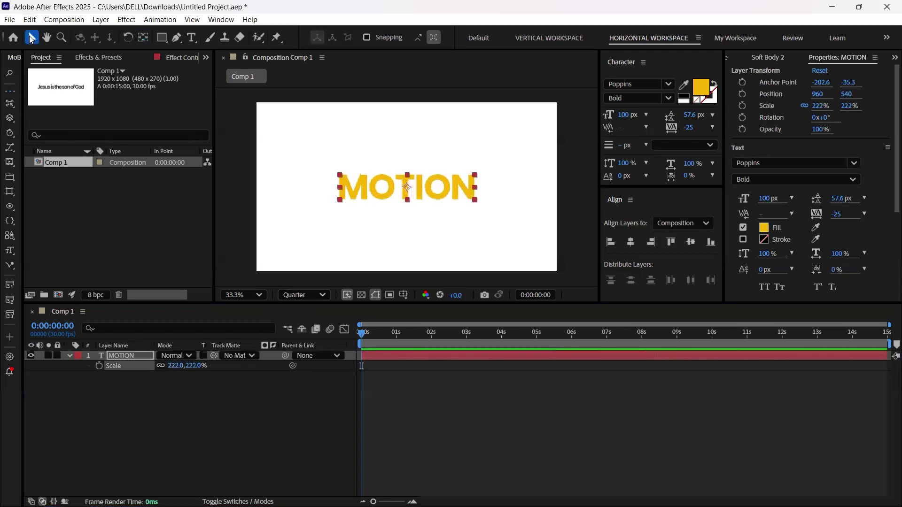
pyautogui.click(250, 230)
pyautogui.click(392, 193)
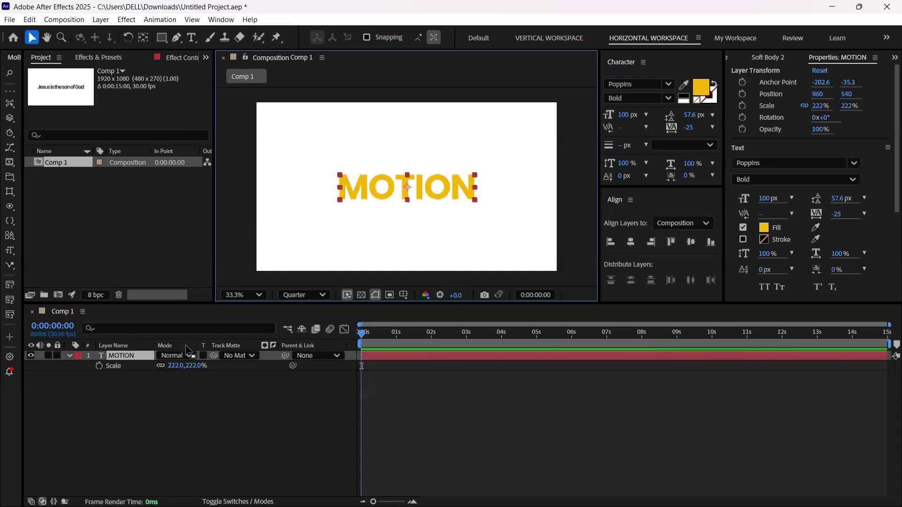
pyautogui.click(66, 356)
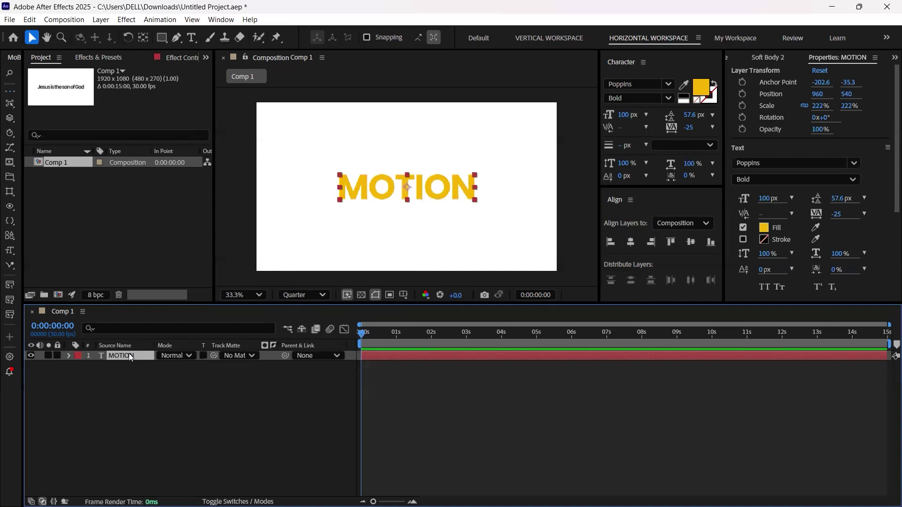
# Duplicate the MOTION layer and change the lower copy's text to GRAPHICS, centred horizontally in the composition.
pyautogui.hotkey('ctrl', 'd')
pyautogui.doubleClick(127, 362)
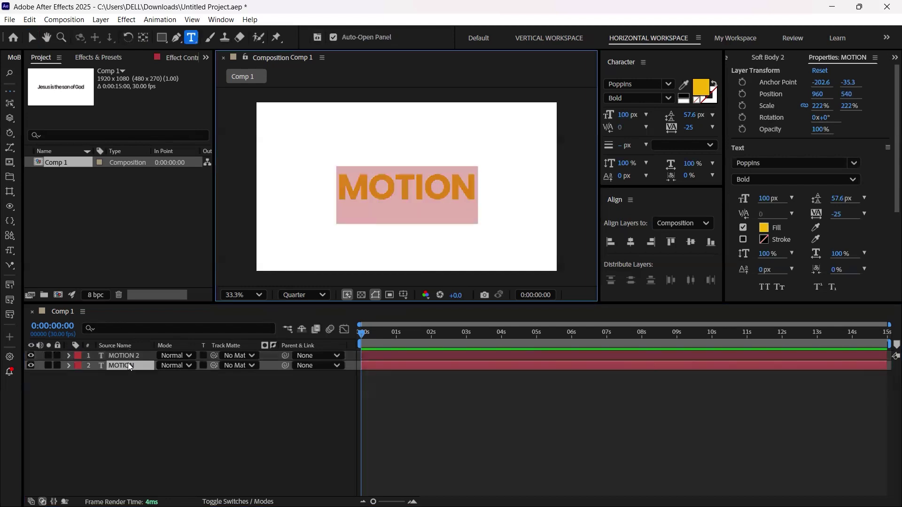
pyautogui.write('GRAPHIC')
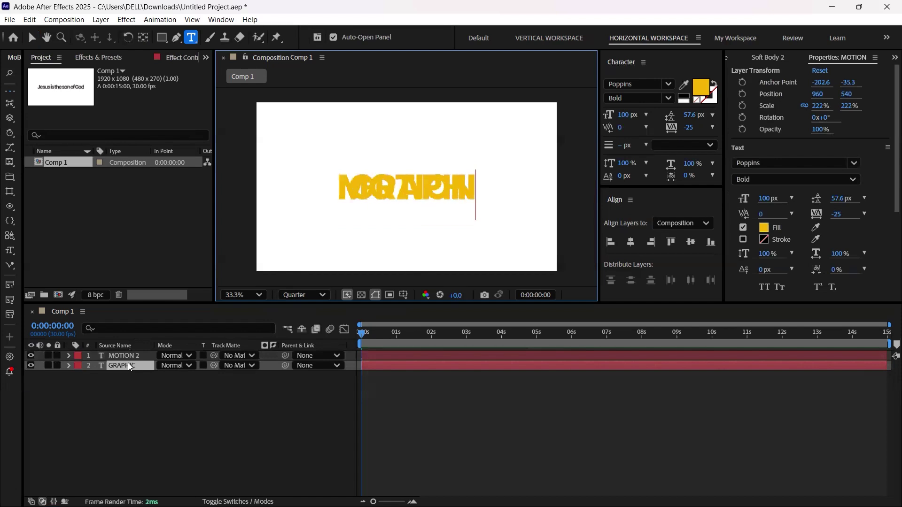
pyautogui.write('S')
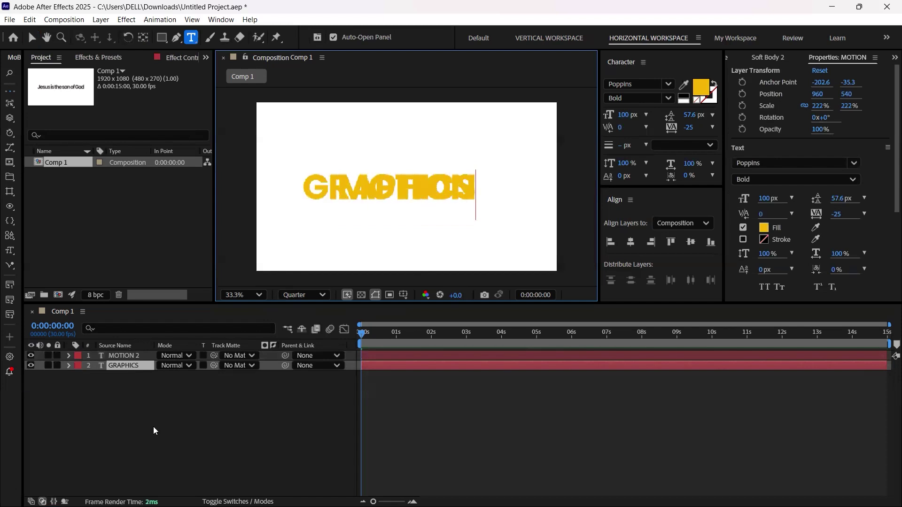
pyautogui.click(631, 242)
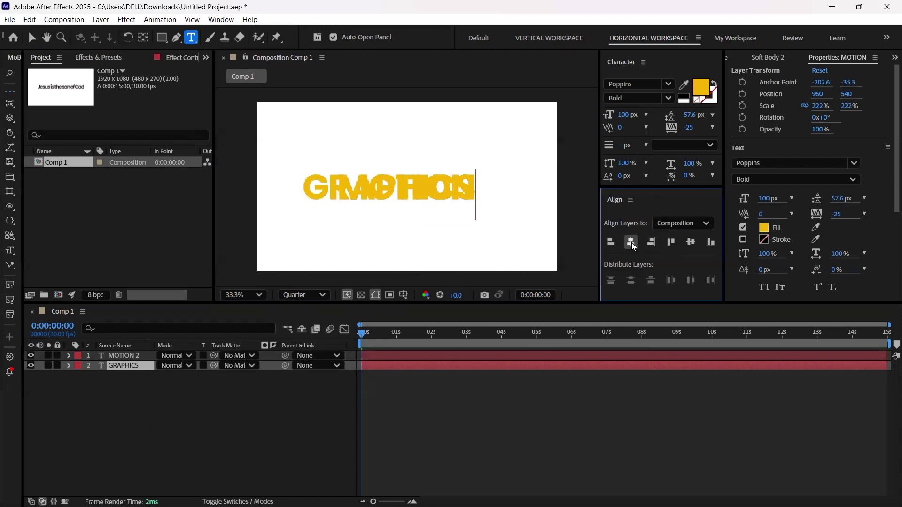
pyautogui.click(144, 397)
# Rename the MOTION 2 layer as MOTION.
pyautogui.click(122, 356)
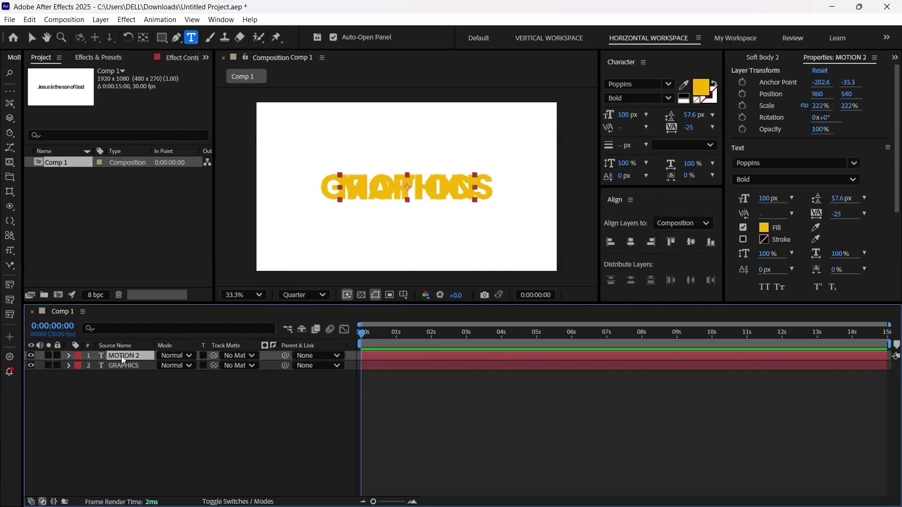
pyautogui.press('Return')
pyautogui.press('BackSpace')
pyautogui.press('BackSpace')
pyautogui.click(127, 378)
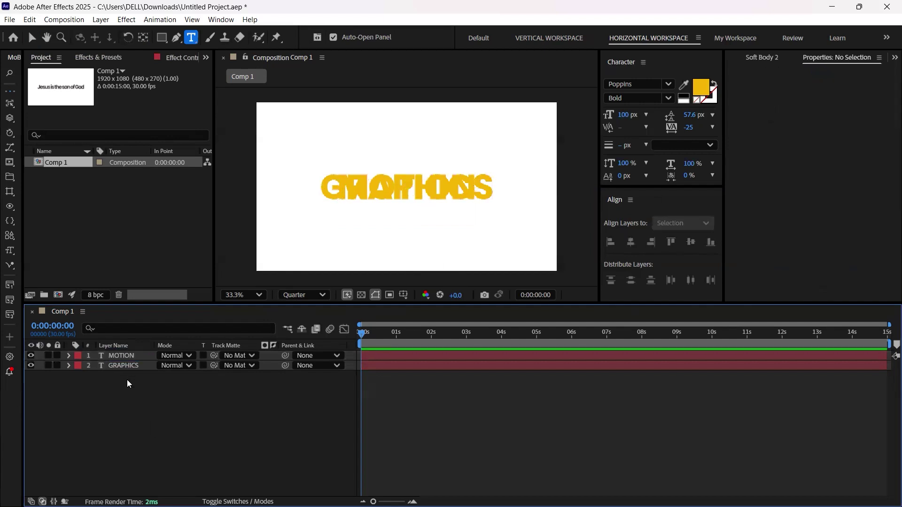
# Create shapes from the MOTION text layer.
pyautogui.click(120, 355)
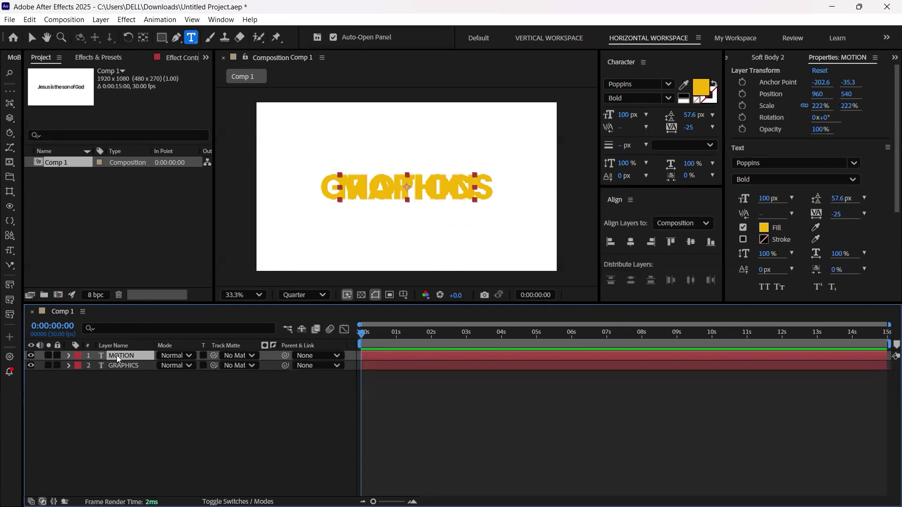
pyautogui.rightClick(117, 355)
pyautogui.moveTo(157, 251)
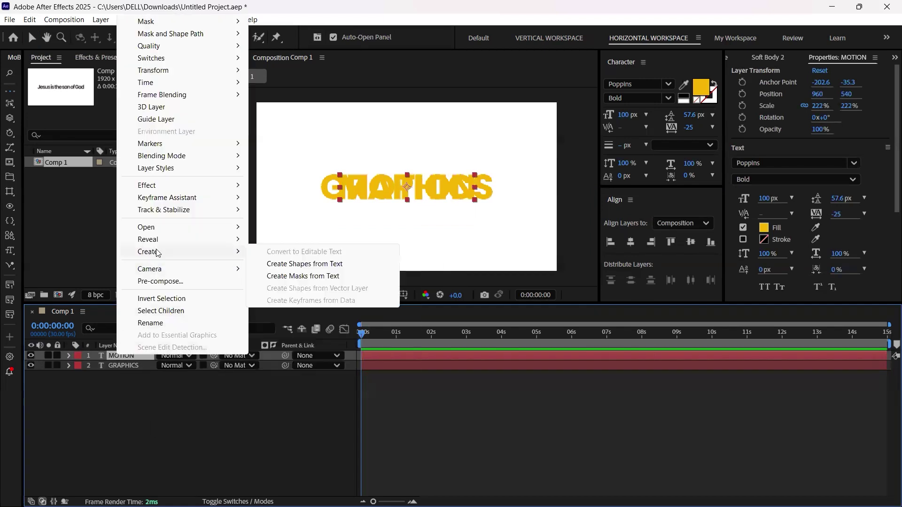
pyautogui.click(296, 264)
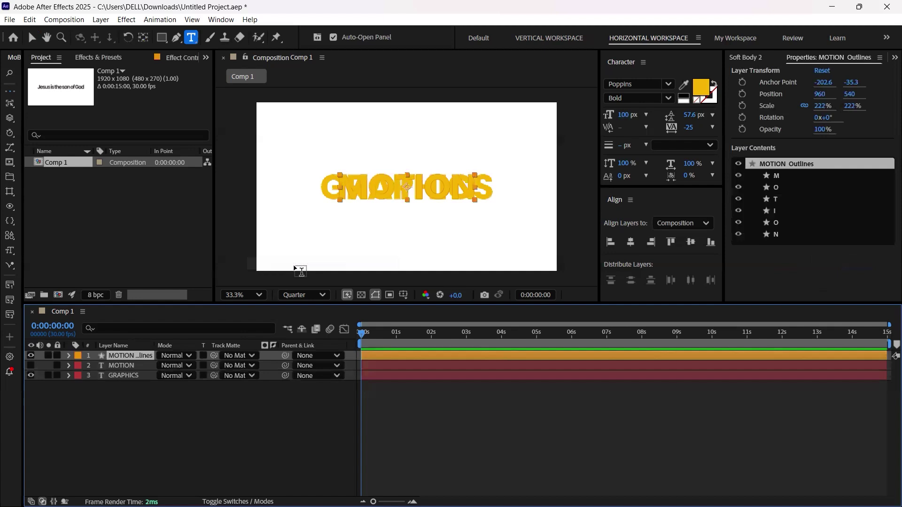
# Create shapes from the GRAPHICS text layer.
pyautogui.click(117, 376)
pyautogui.rightClick(116, 376)
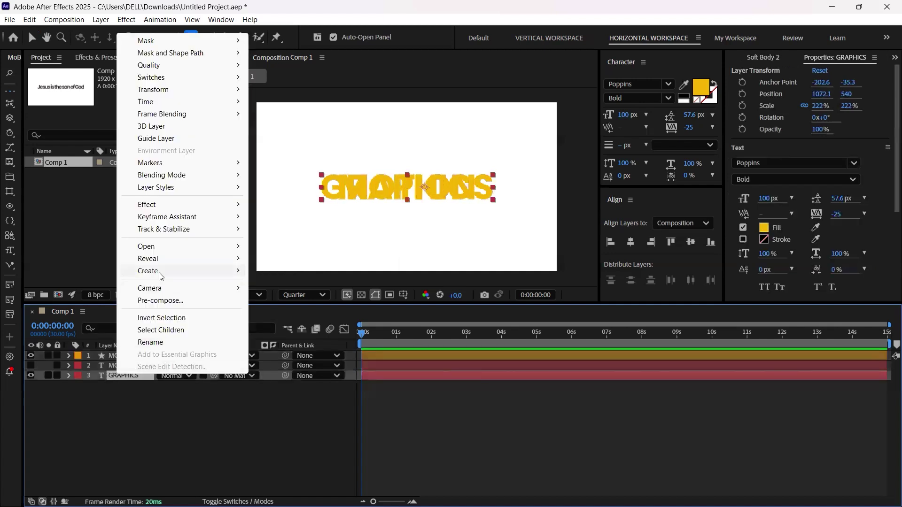
pyautogui.moveTo(161, 277)
pyautogui.click(335, 284)
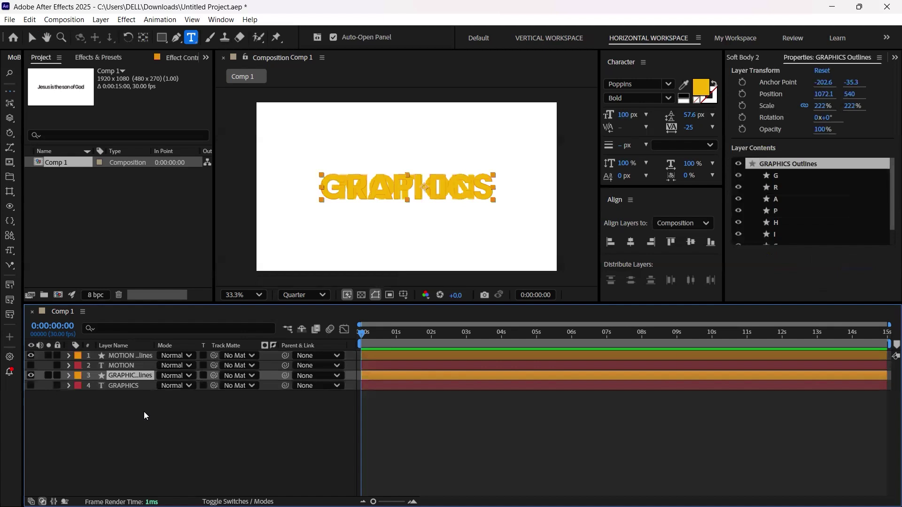
# Delete the original MOTION and GRAPHICS text layers, keeping only the two outline shape layers.
pyautogui.click(130, 370)
pyautogui.press('Delete')
pyautogui.click(125, 375)
pyautogui.press('Delete')
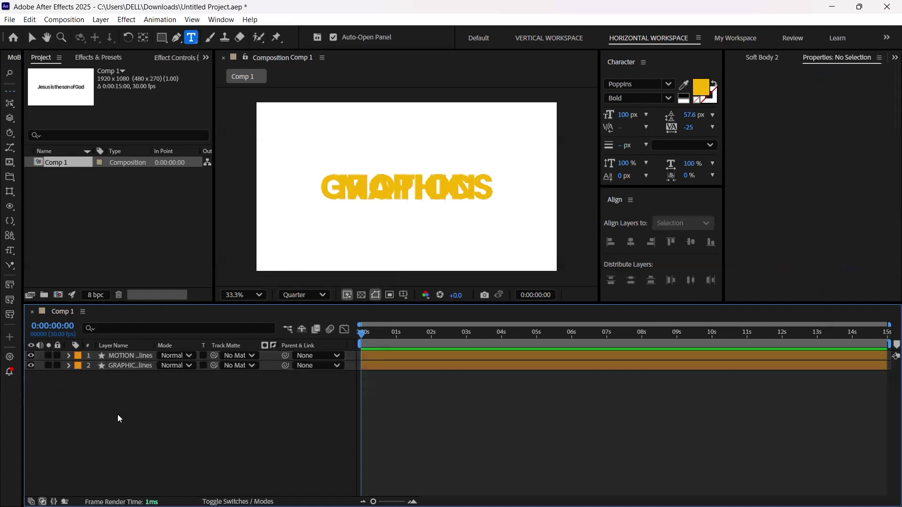
# Hide the GRAPHICS outlines layer and reveal all modified properties of the MOTION outlines layer.
pyautogui.click(31, 365)
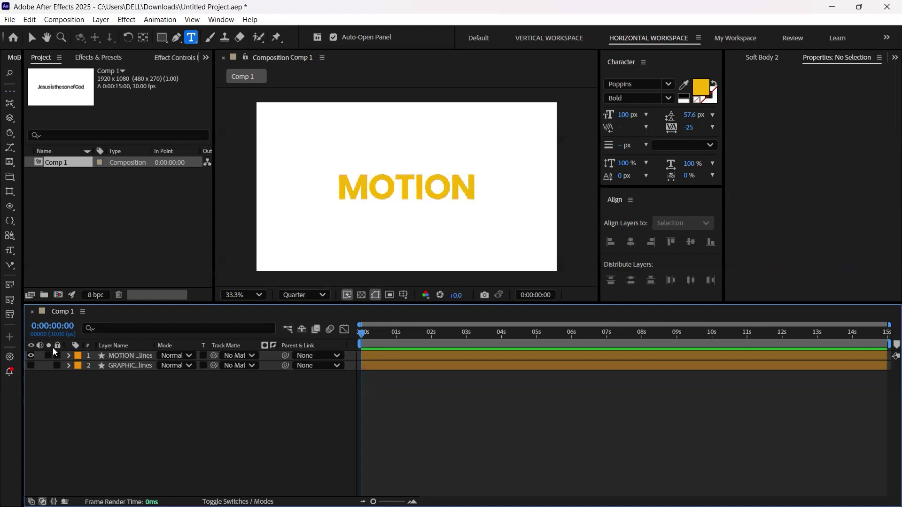
pyautogui.click(118, 356)
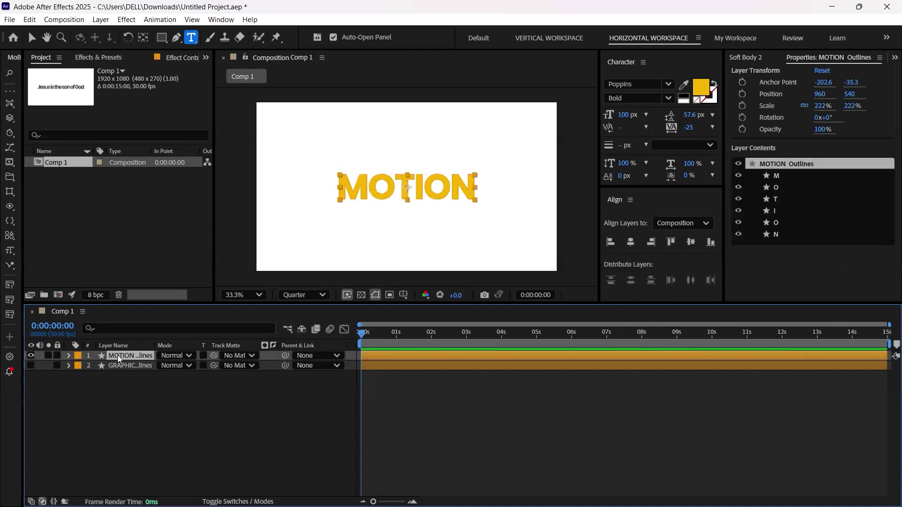
pyautogui.press('u')
pyautogui.press('u')
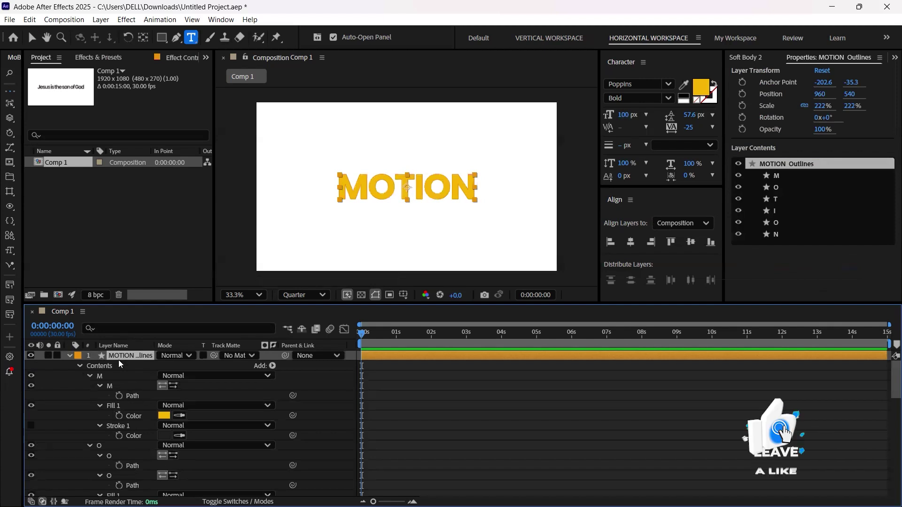
pyautogui.scroll(-9, 128, 398)
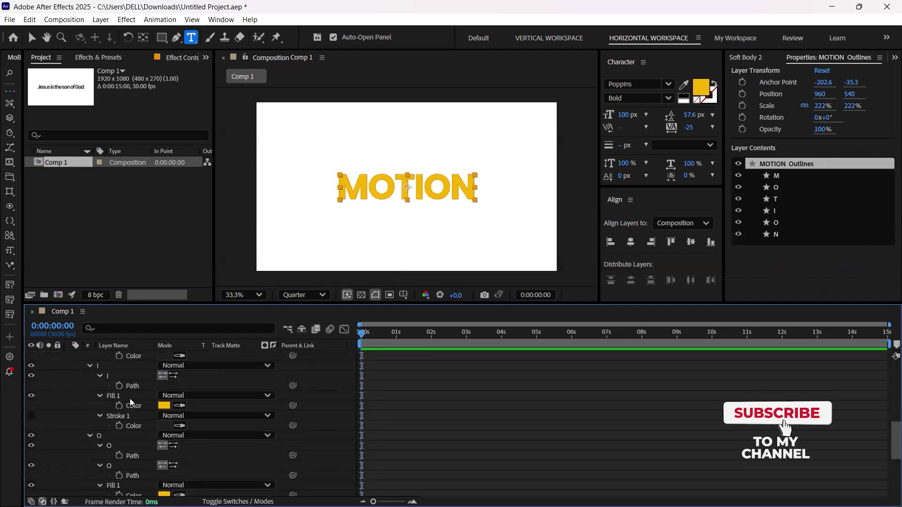
pyautogui.scroll(10, 124, 408)
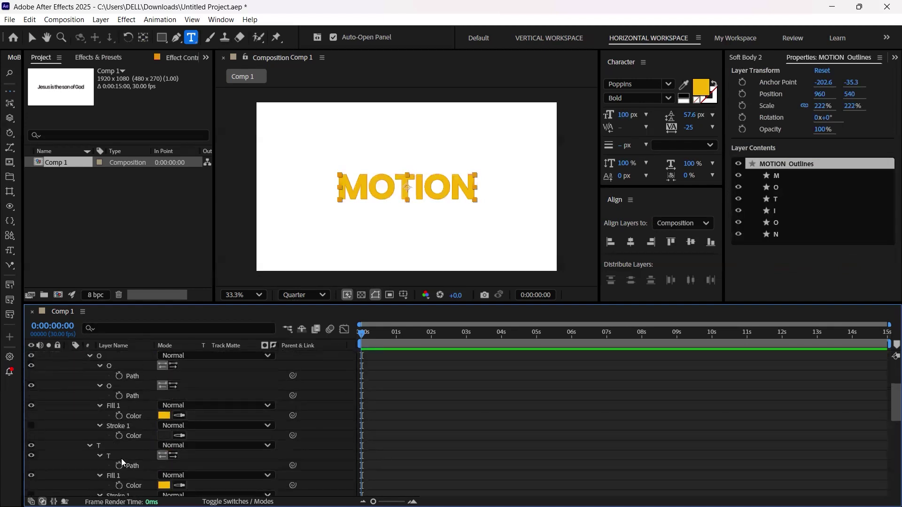
# Collapse the Fill 1 and Stroke 1 groups of the letters M and first O in the MOTION outlines layer.
pyautogui.click(100, 405)
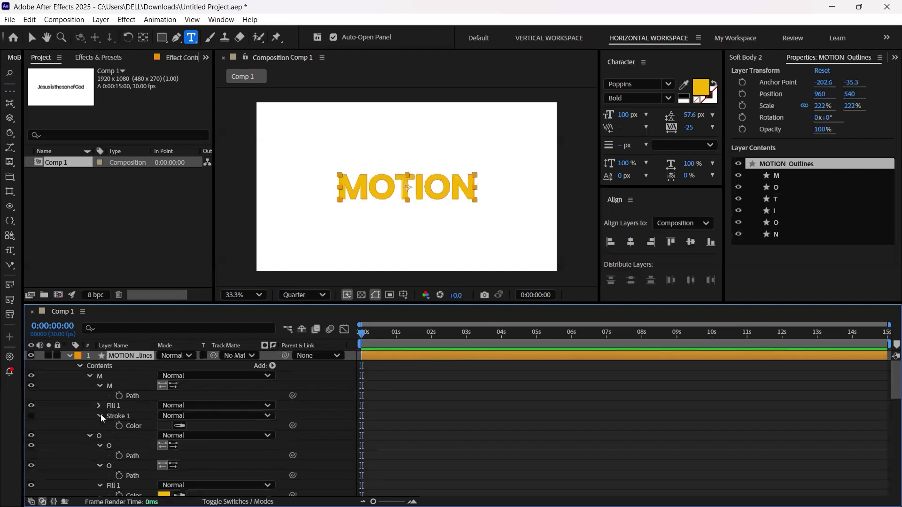
pyautogui.click(100, 416)
pyautogui.scroll(-1, 101, 422)
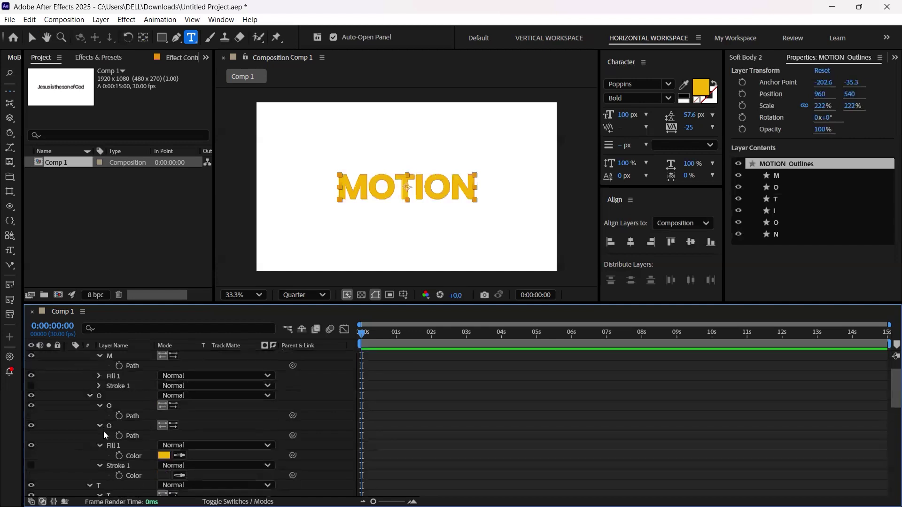
pyautogui.click(100, 444)
pyautogui.scroll(-1, 101, 437)
pyautogui.click(100, 426)
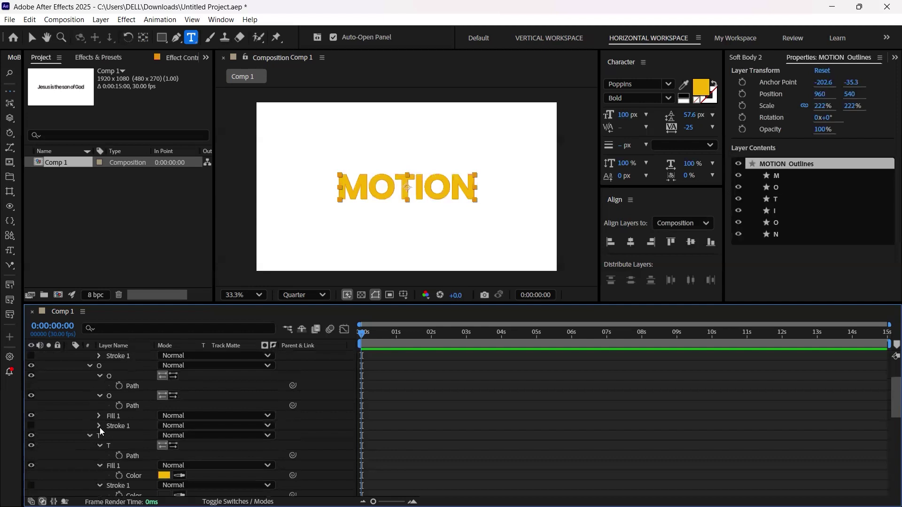
# Collapse the Fill 1 and Stroke 1 groups of the letters I, second O and N.
pyautogui.scroll(-3, 100, 428)
pyautogui.click(101, 445)
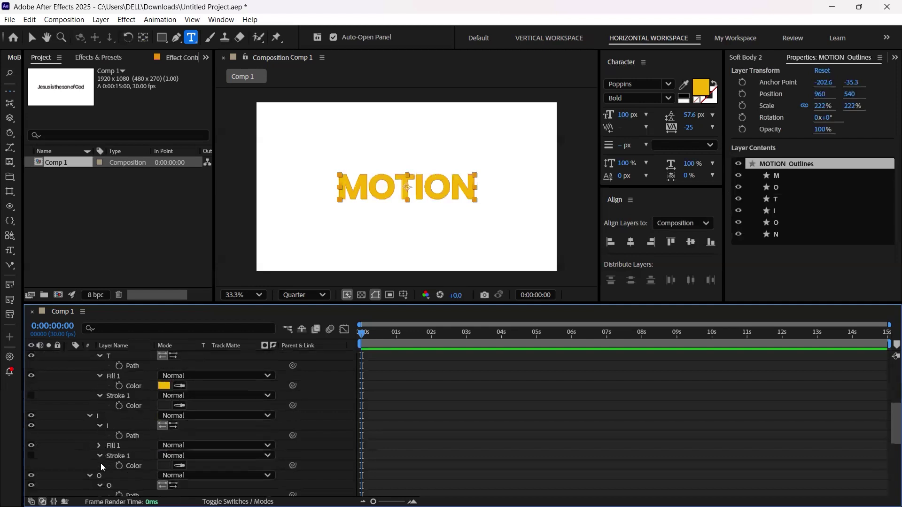
pyautogui.click(100, 446)
pyautogui.click(101, 445)
pyautogui.click(101, 455)
pyautogui.scroll(-2, 101, 452)
pyautogui.click(99, 457)
pyautogui.click(100, 465)
pyautogui.scroll(-1, 104, 458)
pyautogui.click(100, 475)
pyautogui.click(100, 484)
# Collapse the Fill 1 and Stroke 1 groups of the letter T and return to the start of the layer's contents.
pyautogui.scroll(3, 100, 455)
pyautogui.scroll(2, 100, 449)
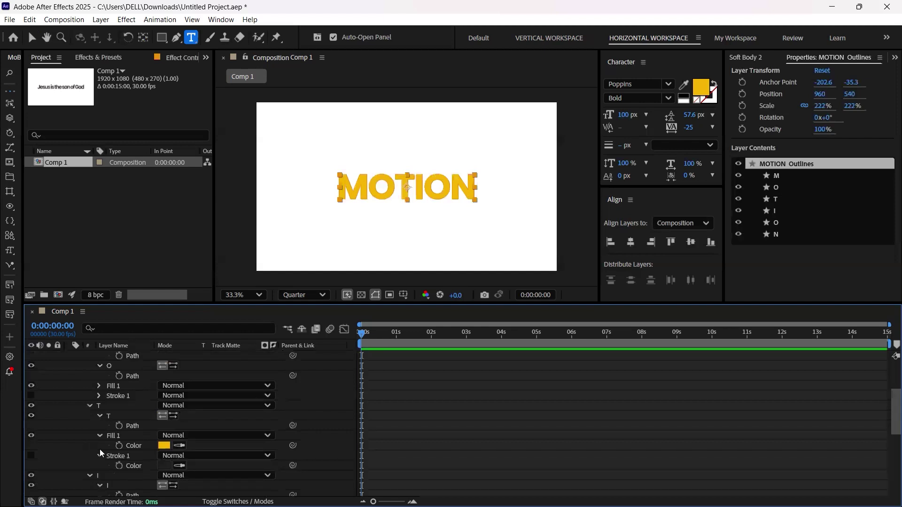
pyautogui.click(100, 436)
pyautogui.click(100, 445)
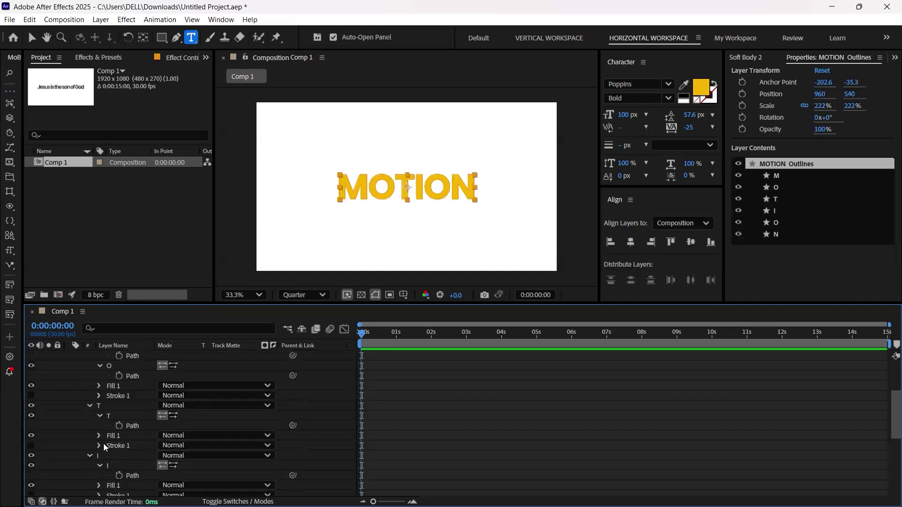
pyautogui.scroll(3, 101, 447)
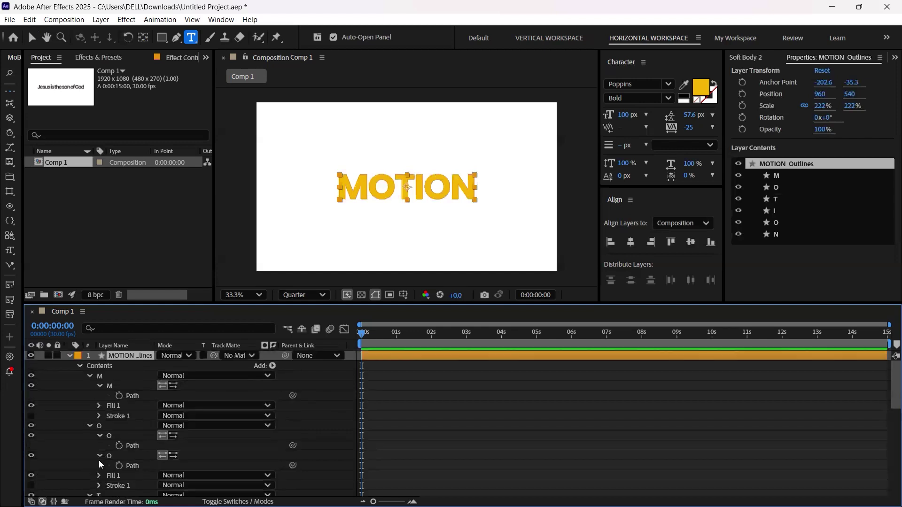
# At 0:00:00:10, start path keyframes for the M and both paths of the first O in the MOTION outlines layer.
pyautogui.scroll(-1, 119, 424)
pyautogui.scroll(1, 123, 429)
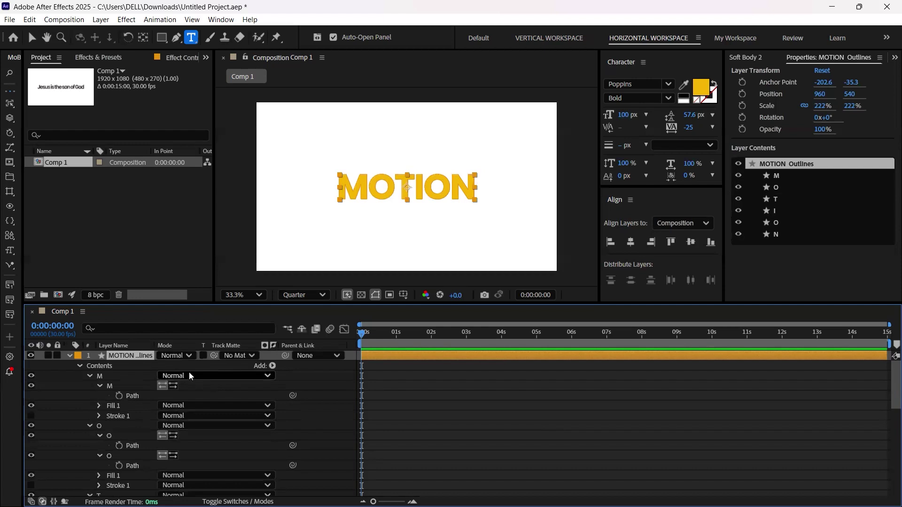
pyautogui.press('space')
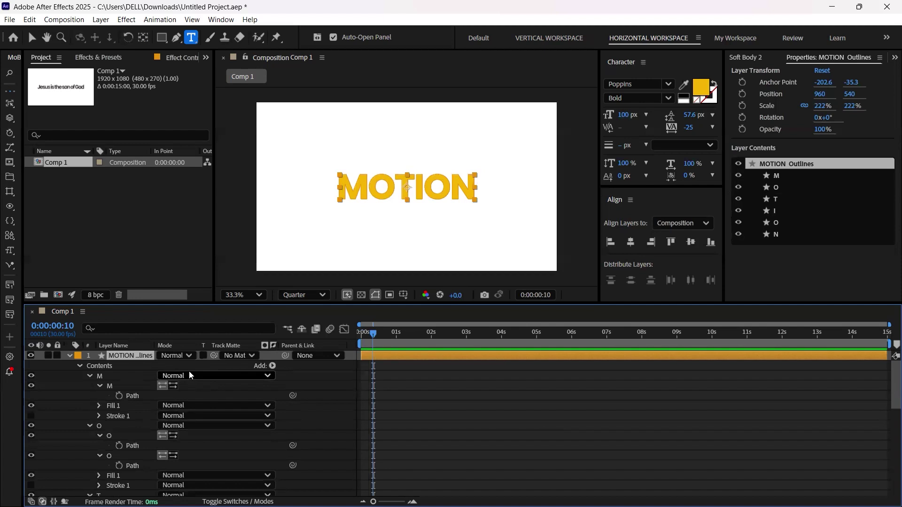
pyautogui.click(119, 395)
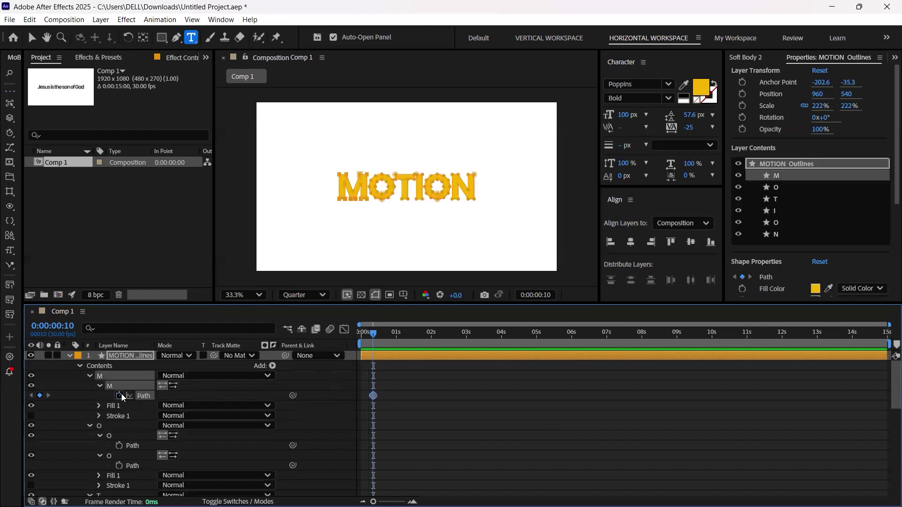
pyautogui.scroll(-2, 120, 410)
pyautogui.click(119, 415)
pyautogui.click(107, 396)
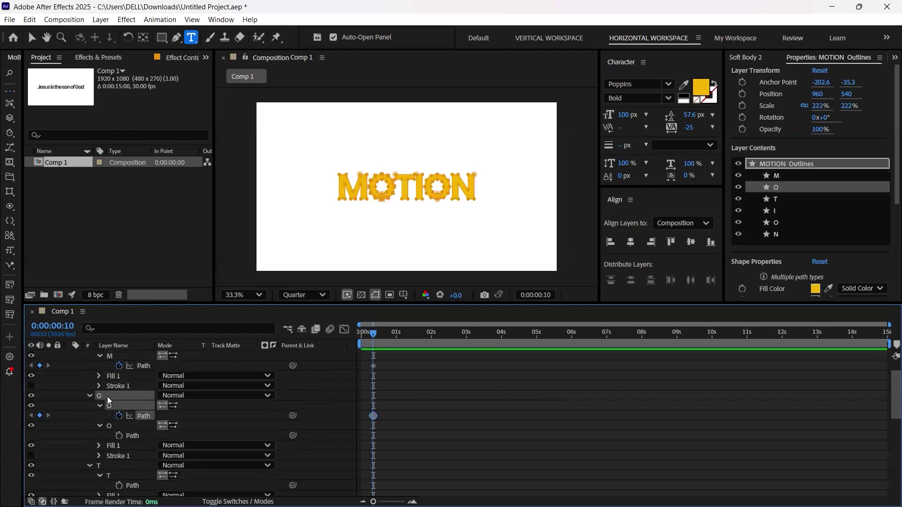
pyautogui.click(119, 436)
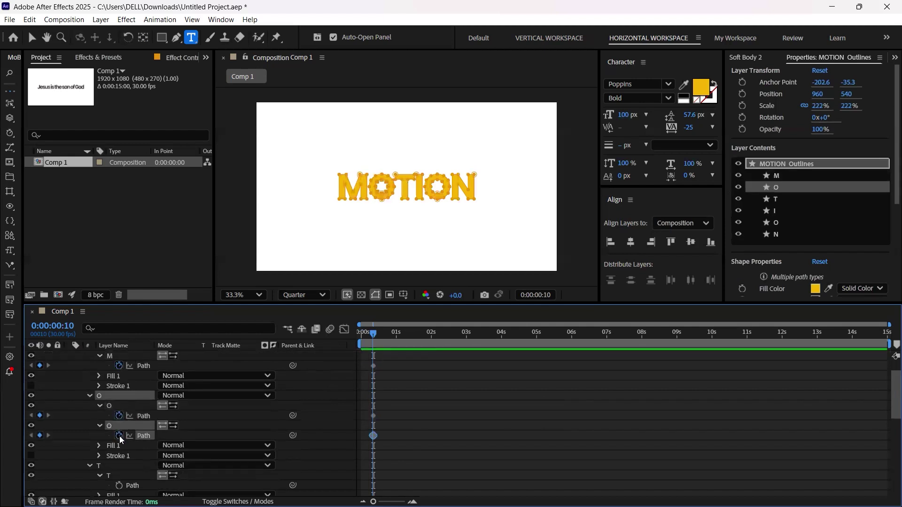
# Start path keyframes for the letters T and I in the MOTION outlines layer at 0:00:00:10.
pyautogui.scroll(-3, 123, 428)
pyautogui.scroll(-2, 117, 415)
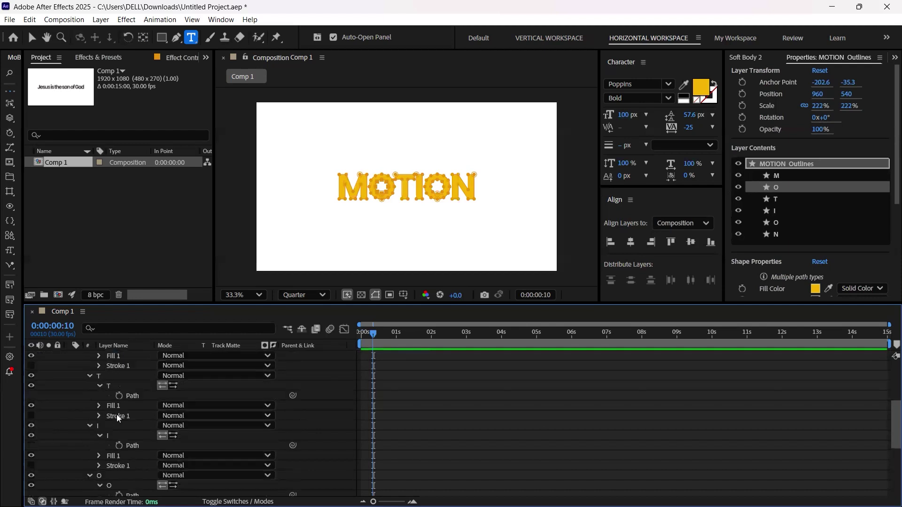
pyautogui.click(117, 393)
pyautogui.click(120, 445)
# Start path keyframes for both paths of the second O and for the N at 0:00:00:10.
pyautogui.scroll(-3, 123, 444)
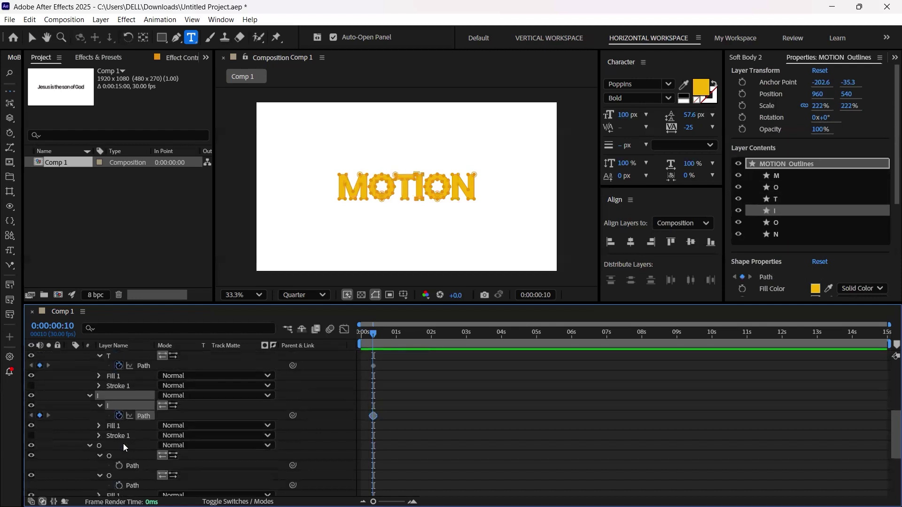
pyautogui.click(118, 435)
pyautogui.click(123, 453)
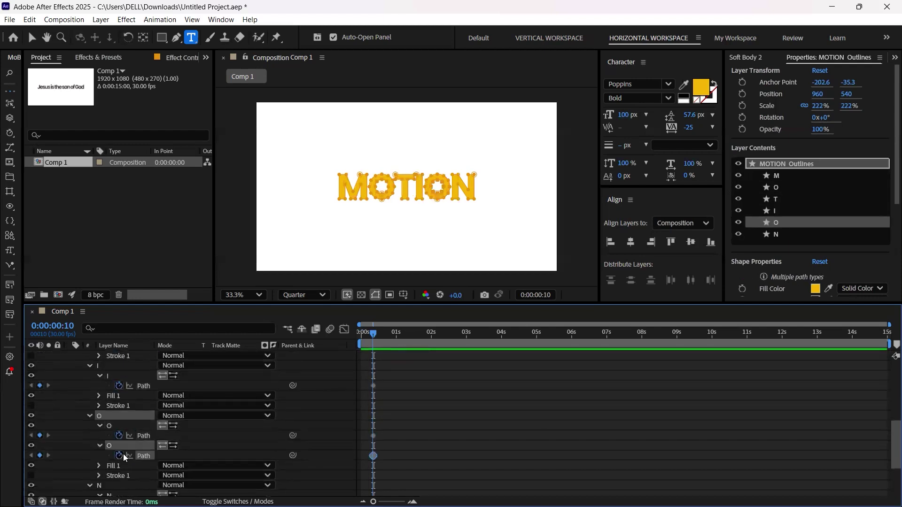
pyautogui.scroll(-3, 123, 453)
pyautogui.click(119, 444)
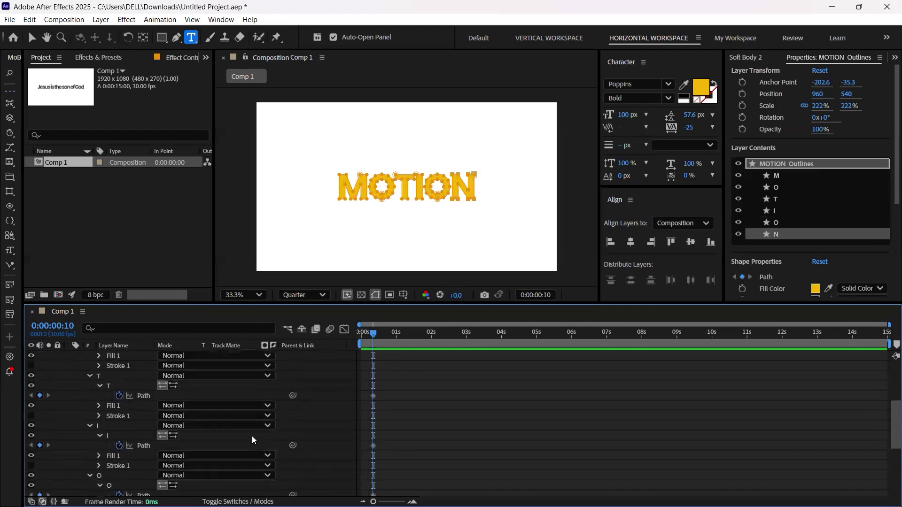
# Move the current time to 0:00:00:20 and reveal all modified properties of the GRAPHICS outlines layer.
pyautogui.scroll(5, 251, 435)
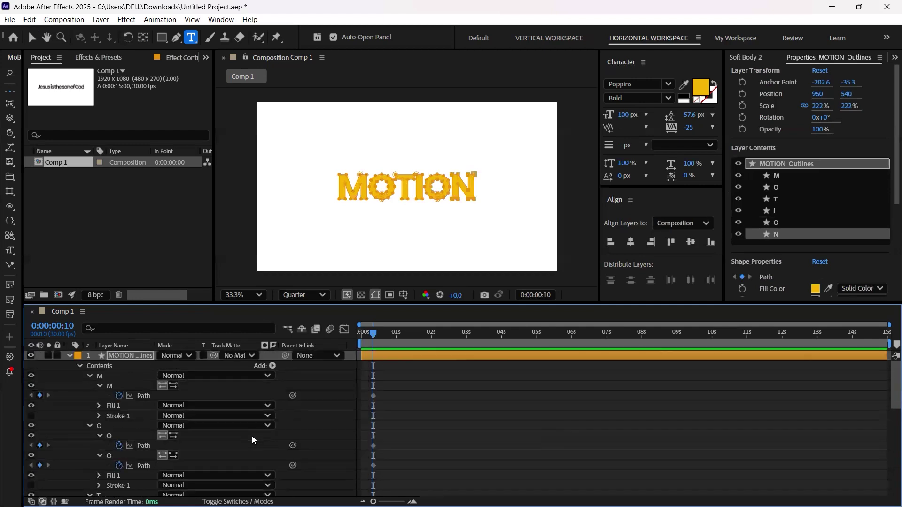
pyautogui.hotkey('shift', 'pagedown')
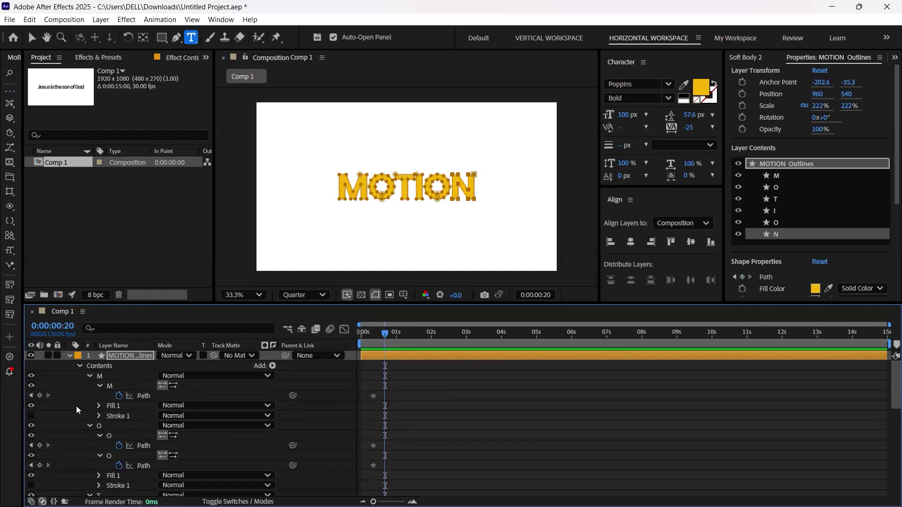
pyautogui.scroll(-5, 76, 406)
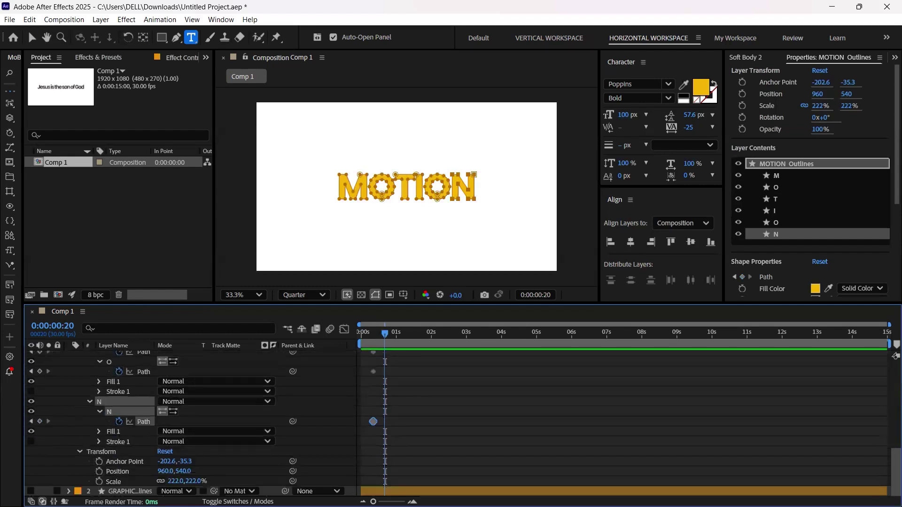
pyautogui.click(130, 491)
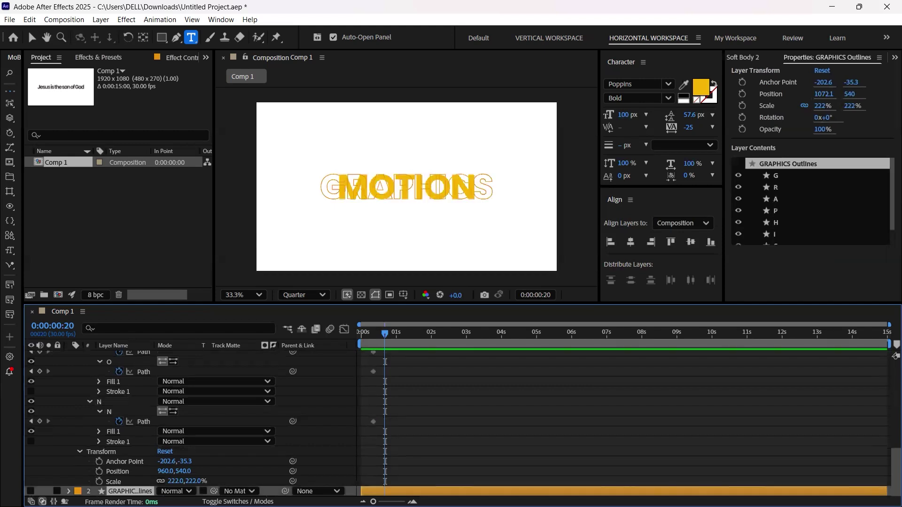
pyautogui.press('u')
pyautogui.press('u')
pyautogui.scroll(-3, 145, 416)
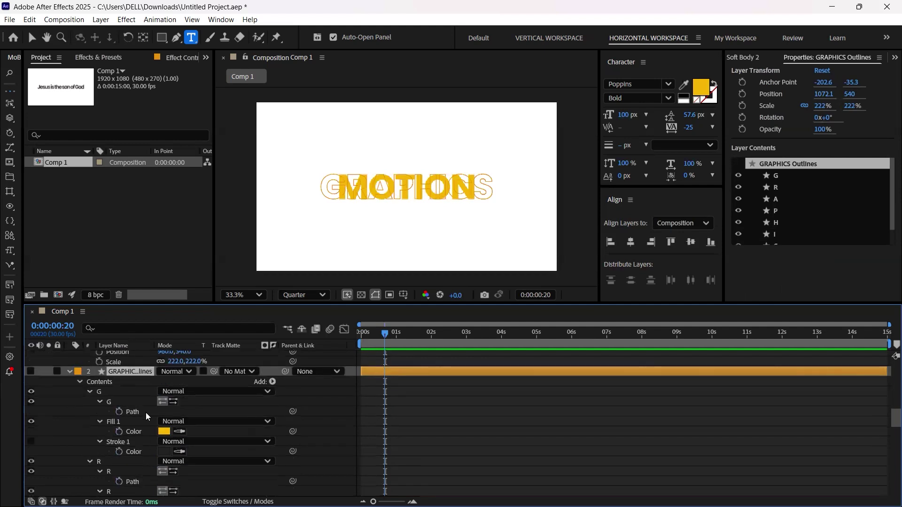
# Copy the G path from the GRAPHICS outlines and paste it onto the M path of the MOTION outlines at 0:00:00:20.
pyautogui.scroll(3, 100, 433)
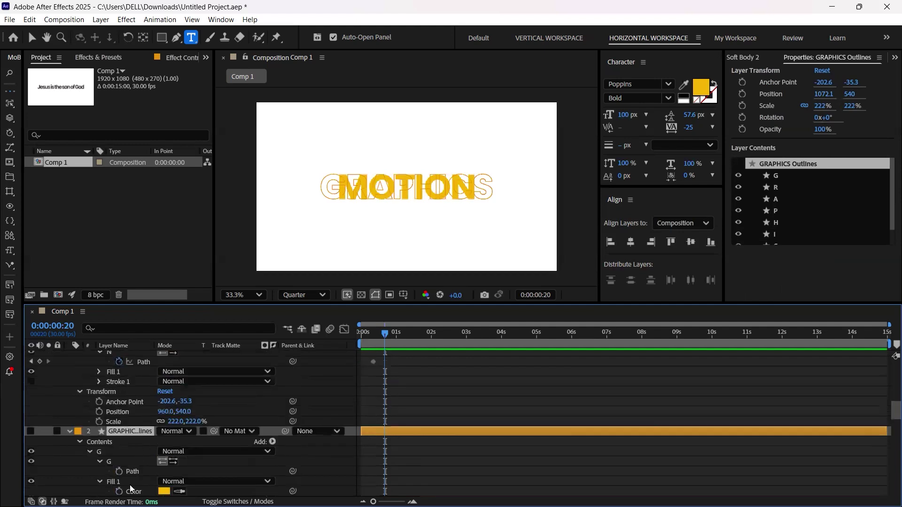
pyautogui.scroll(-1, 127, 479)
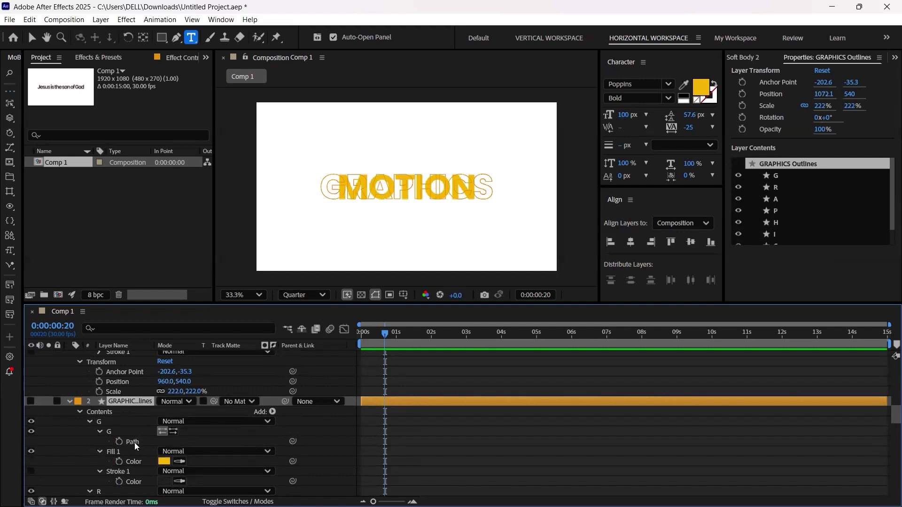
pyautogui.scroll(10, 134, 442)
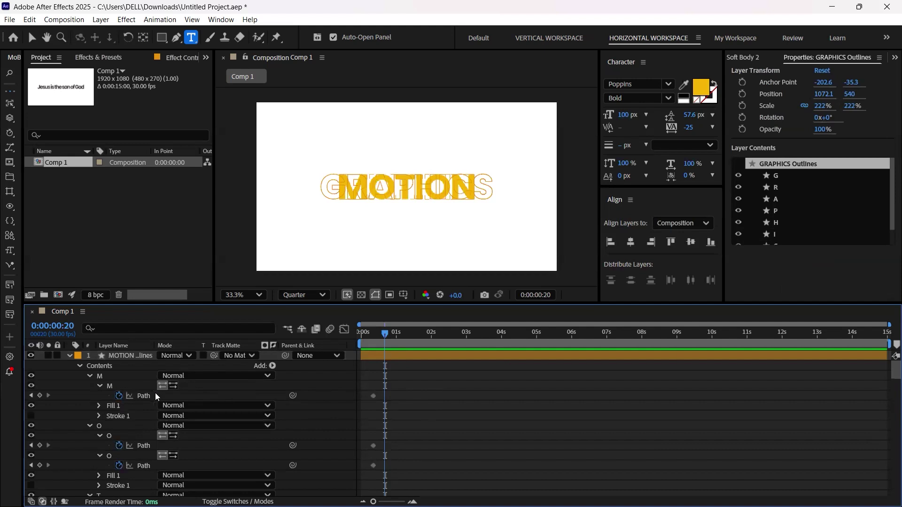
pyautogui.scroll(-10, 158, 392)
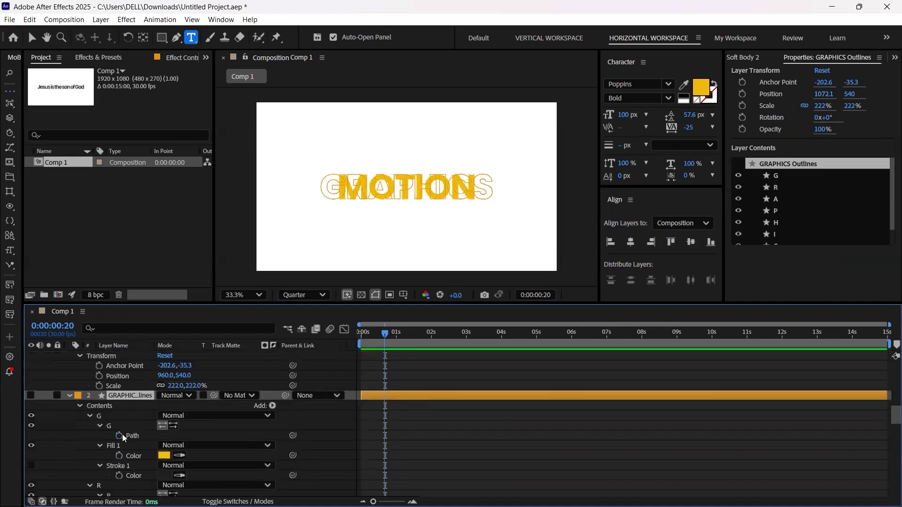
pyautogui.click(131, 436)
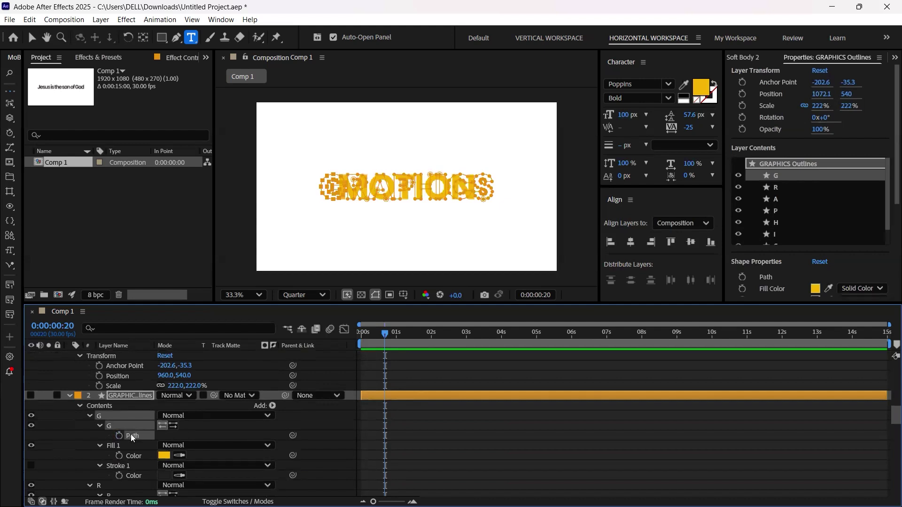
pyautogui.scroll(10, 132, 433)
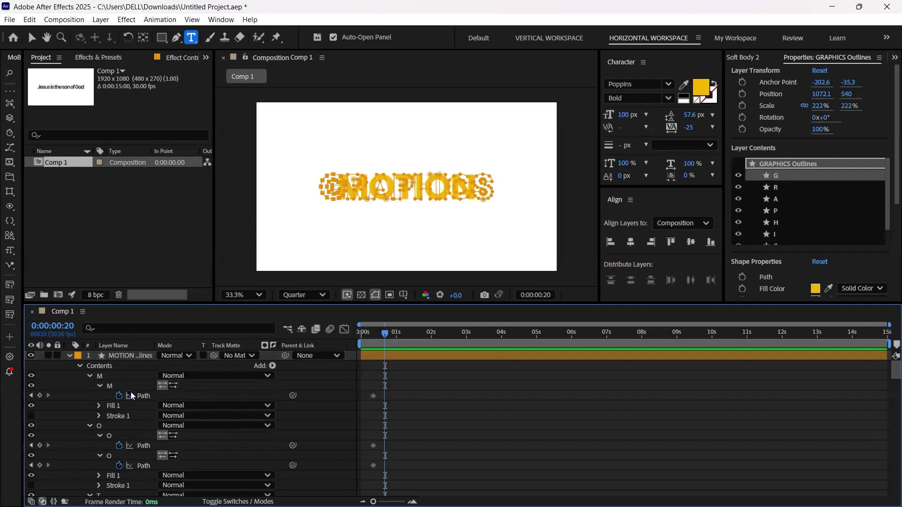
pyautogui.click(155, 394)
pyautogui.hotkey('ctrl', 'v')
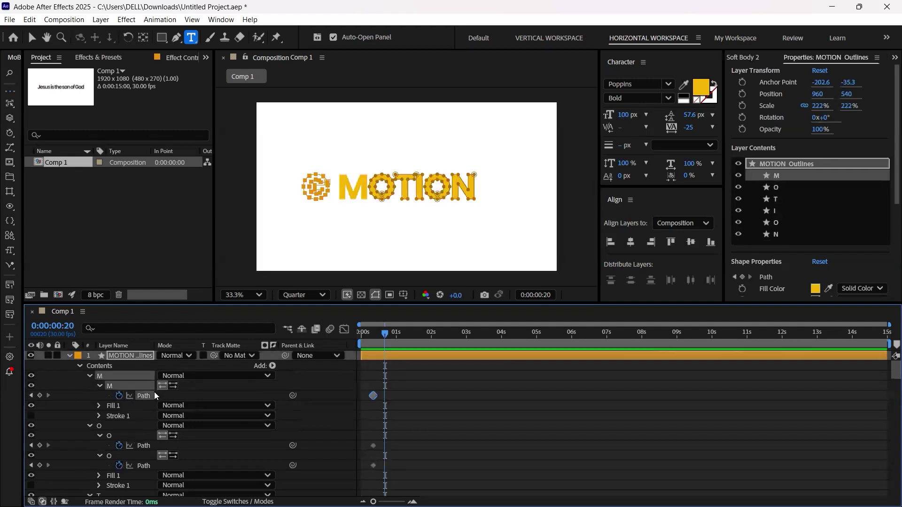
pyautogui.moveTo(385, 334)
pyautogui.mouseDown()
pyautogui.moveTo(366, 338)
pyautogui.moveTo(386, 339)
pyautogui.mouseUp()
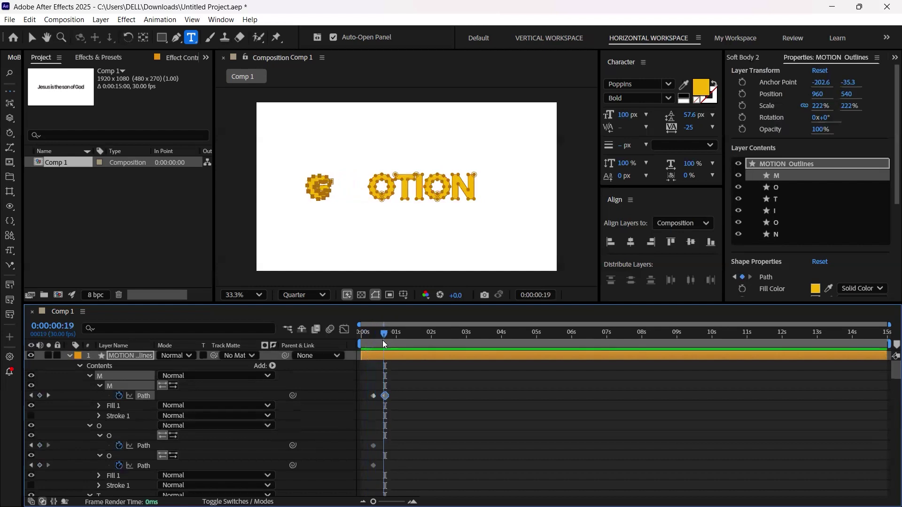
pyautogui.click(384, 343)
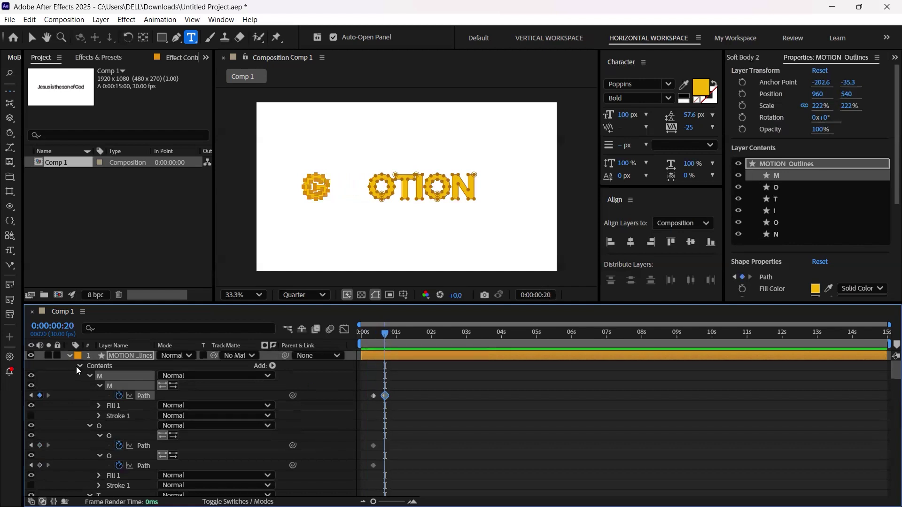
# Collapse the M group in the MOTION outlines layer and the G group in the GRAPHICS outlines layer.
pyautogui.click(89, 376)
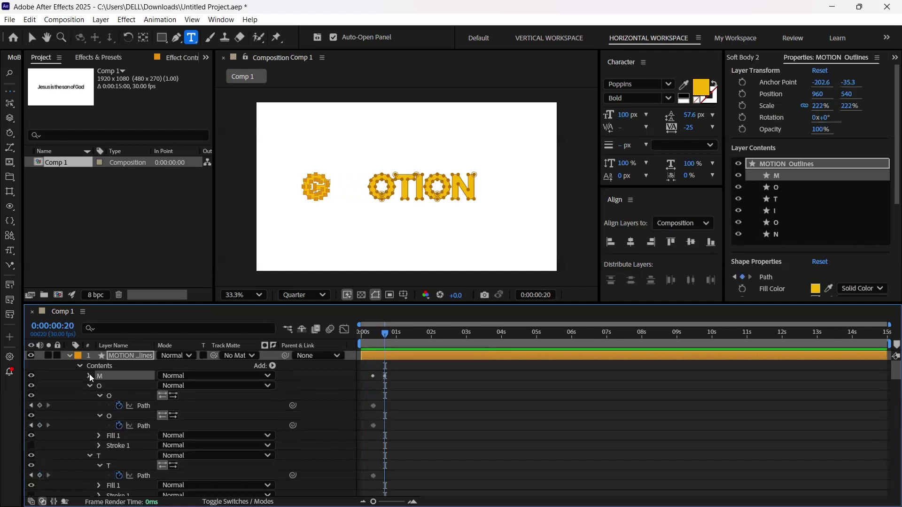
pyautogui.scroll(-5, 110, 418)
pyautogui.scroll(-3, 111, 420)
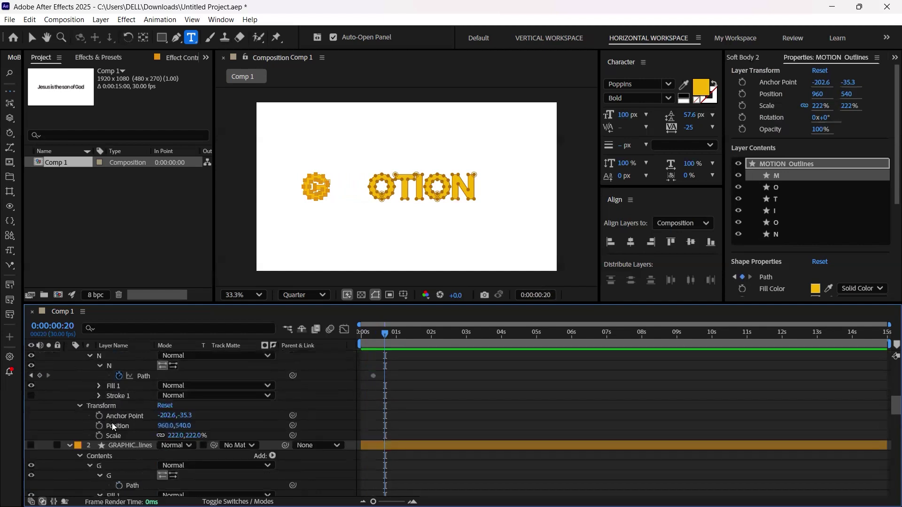
pyautogui.click(90, 466)
pyautogui.scroll(-3, 89, 466)
pyautogui.scroll(9, 112, 464)
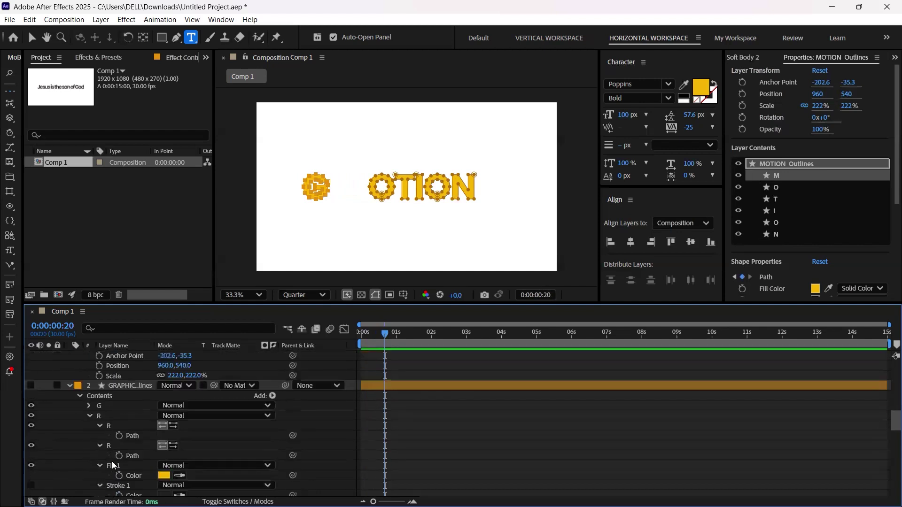
pyautogui.scroll(2, 113, 463)
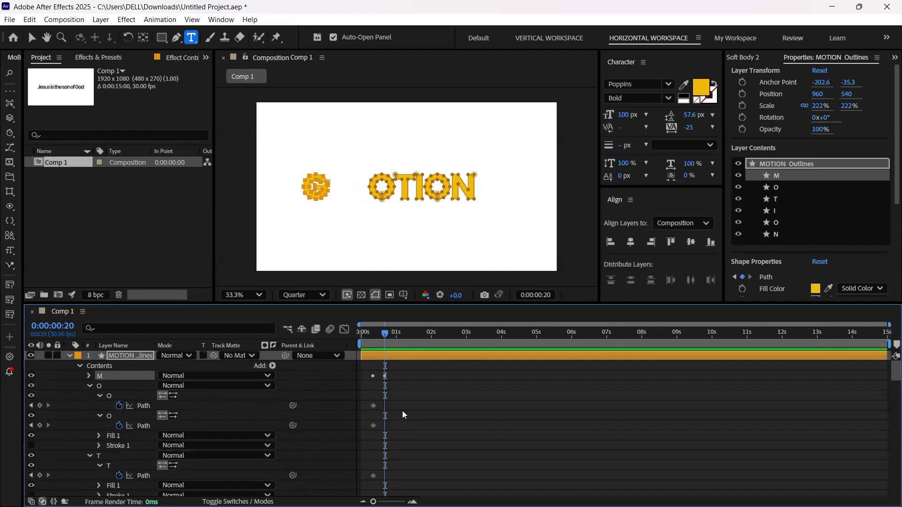
# With the Selection tool active, toggle the visibility of the first O's two paths to identify its outer contour and inner hole.
pyautogui.click(32, 37)
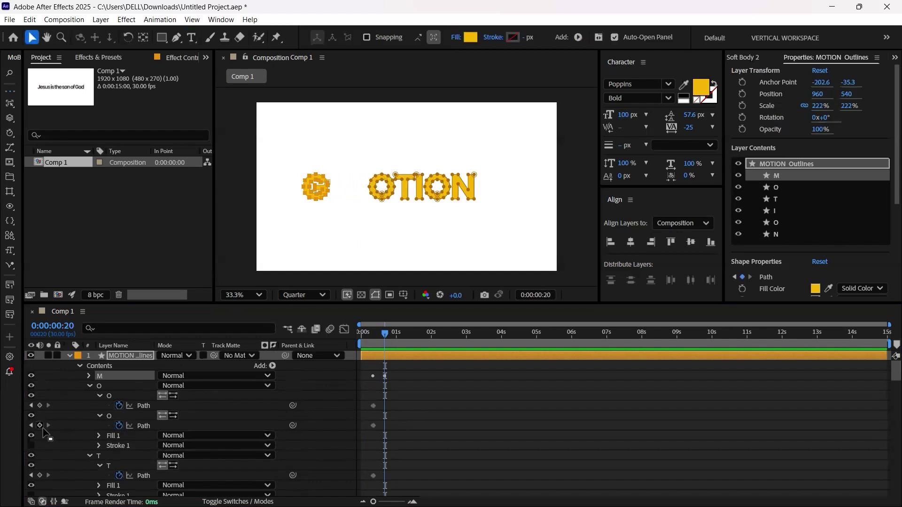
pyautogui.click(31, 416)
pyautogui.click(31, 415)
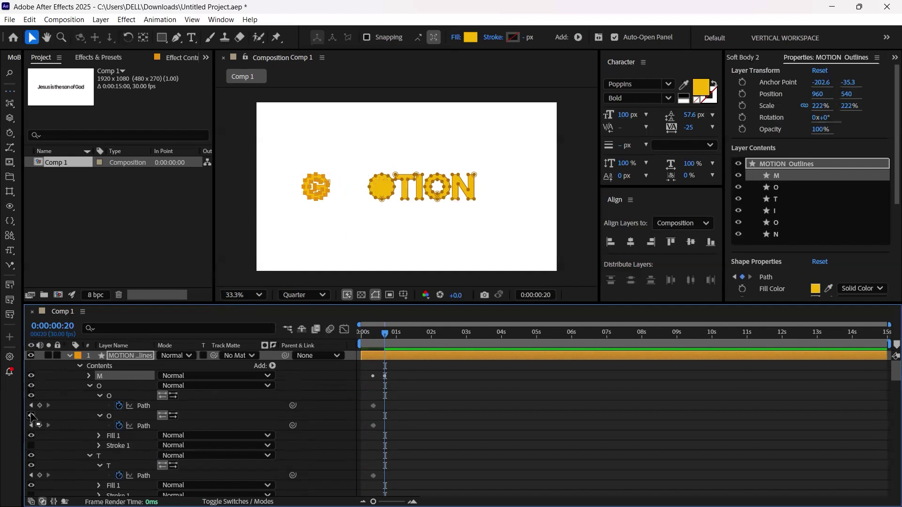
pyautogui.click(31, 415)
pyautogui.click(31, 396)
pyautogui.click(31, 396)
pyautogui.click(31, 416)
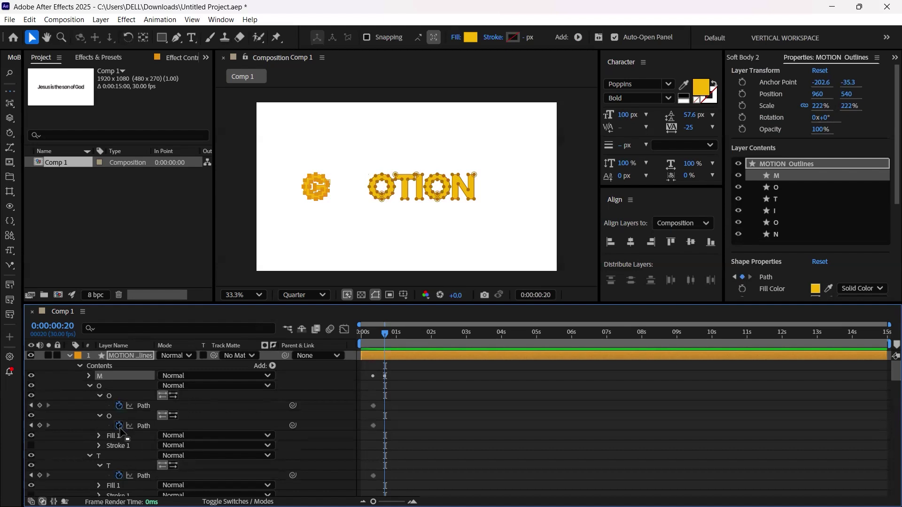
# Copy the R's first path from the GRAPHICS outlines and paste it onto the first O's outer path at 0:00:00:20.
pyautogui.scroll(-4, 146, 429)
pyautogui.scroll(-5, 146, 429)
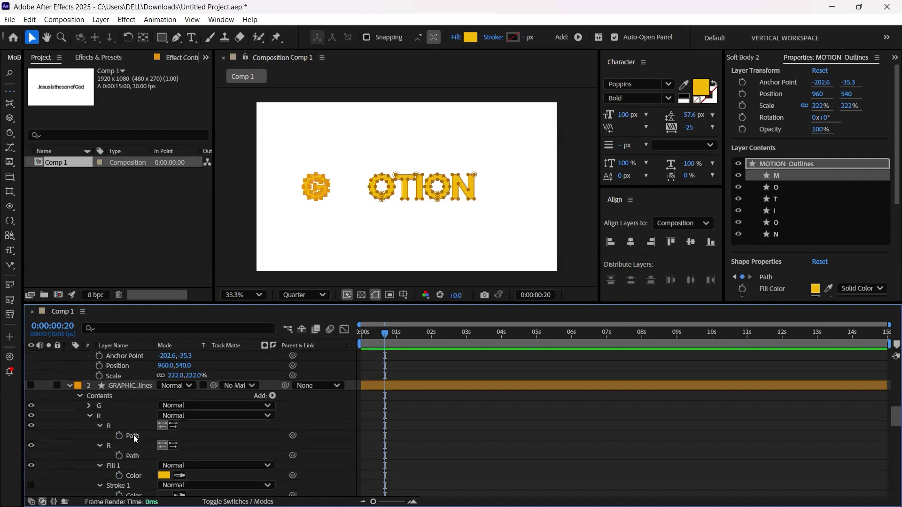
pyautogui.click(134, 435)
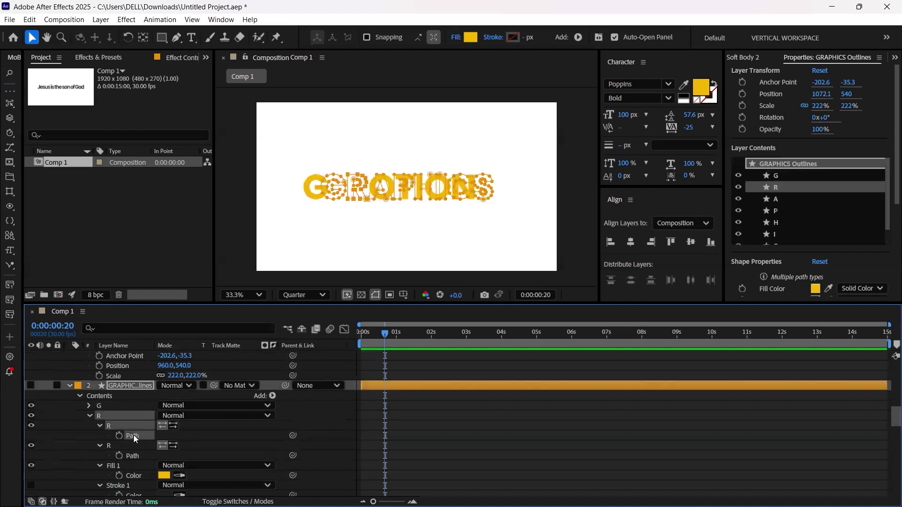
pyautogui.scroll(10, 134, 434)
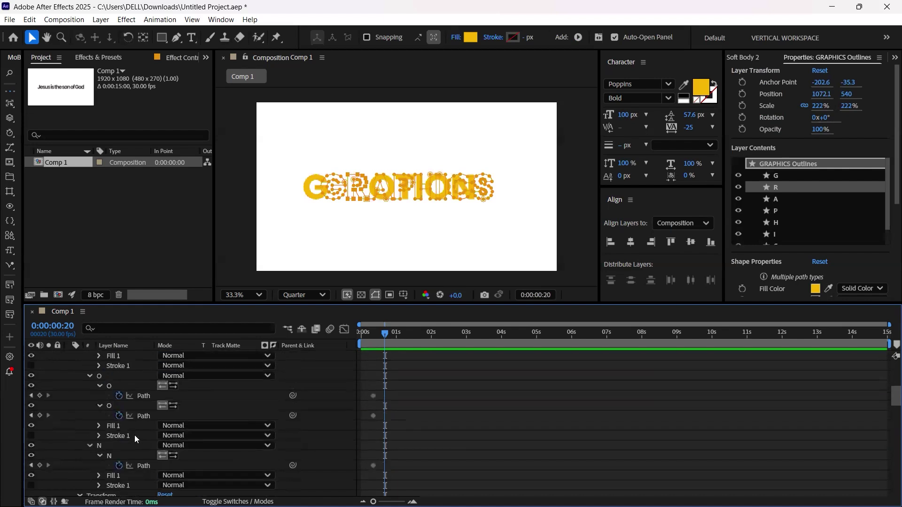
pyautogui.click(141, 406)
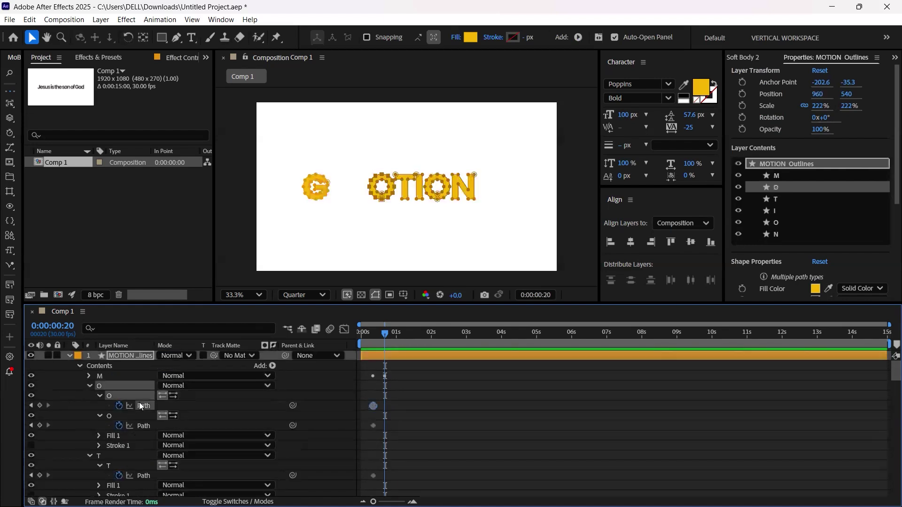
pyautogui.hotkey('ctrl', 'v')
pyautogui.scroll(-10, 139, 402)
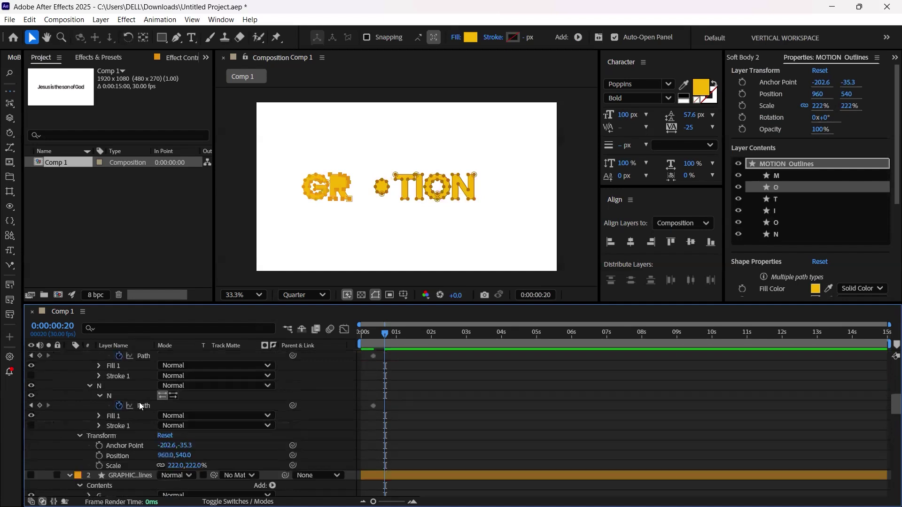
# Copy the R's second path from the GRAPHICS outlines and paste it onto the first O's inner path at 0:00:00:20.
pyautogui.click(133, 425)
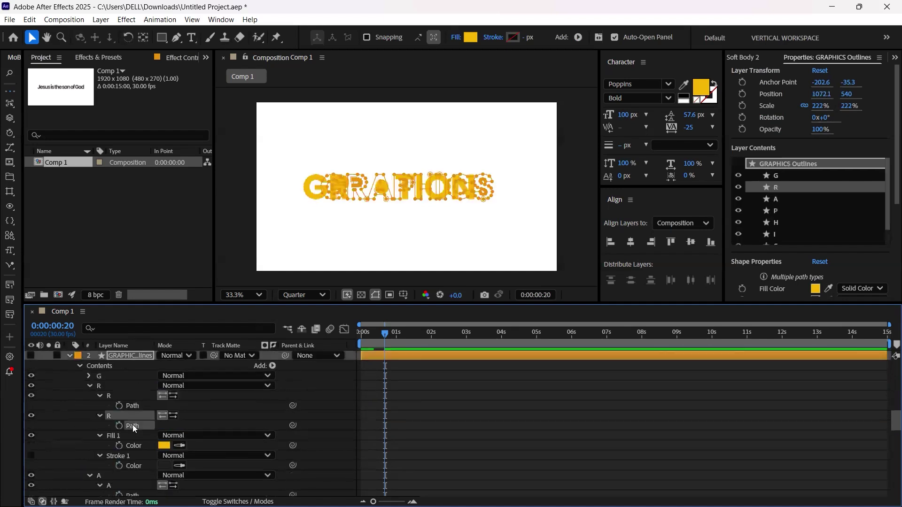
pyautogui.scroll(10, 132, 425)
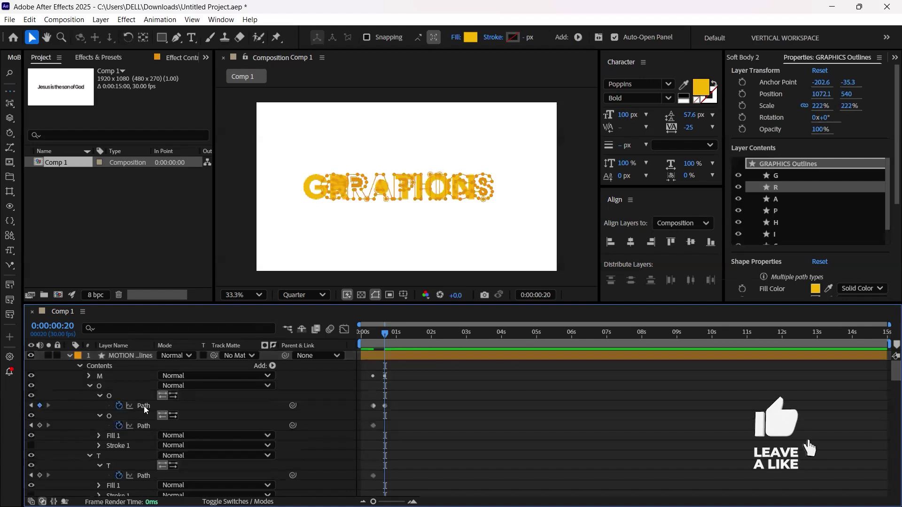
pyautogui.click(146, 425)
pyautogui.hotkey('ctrl', 'v')
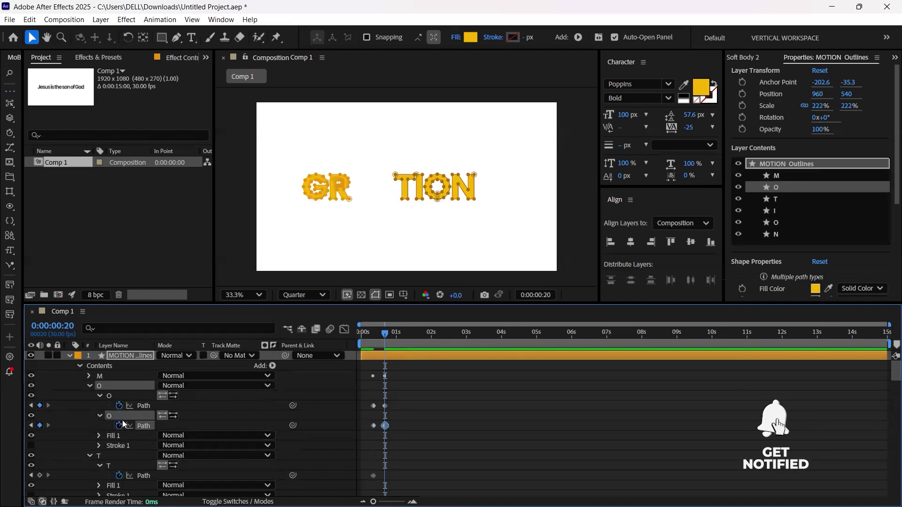
# Collapse the first O group in the MOTION outlines layer and the R group in the GRAPHICS outlines layer.
pyautogui.click(90, 386)
pyautogui.scroll(-5, 98, 427)
pyautogui.scroll(-4, 98, 426)
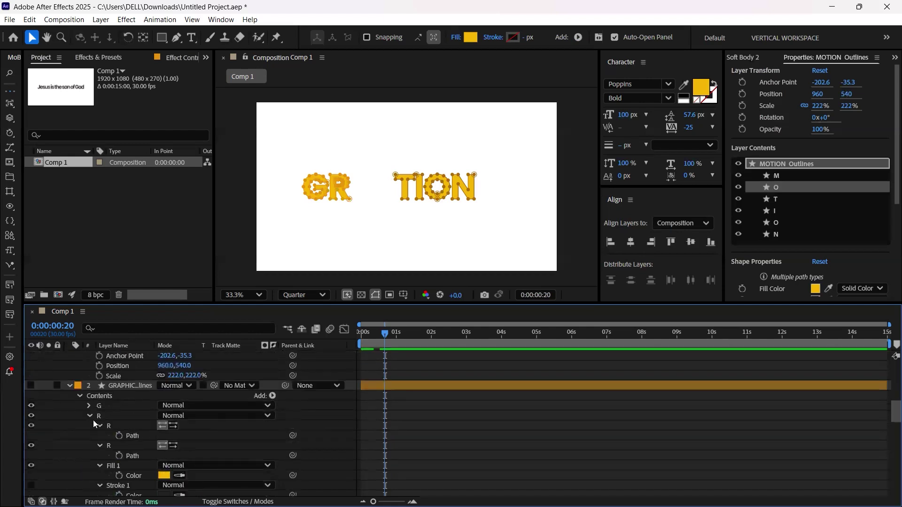
pyautogui.click(90, 416)
# Compare the T's path with the A's two paths and add an extra empty path to the T group of the MOTION outlines.
pyautogui.scroll(8, 107, 430)
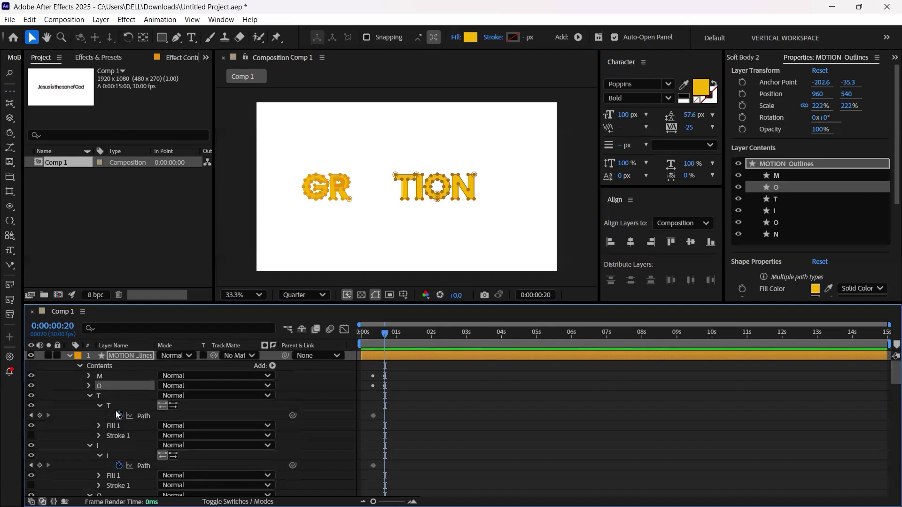
pyautogui.scroll(-8, 128, 419)
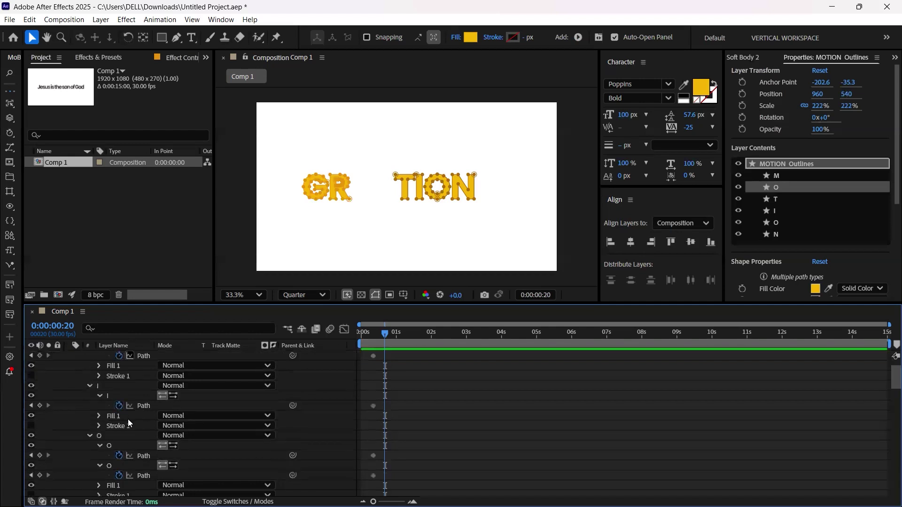
pyautogui.scroll(3, 128, 419)
pyautogui.scroll(-2, 127, 426)
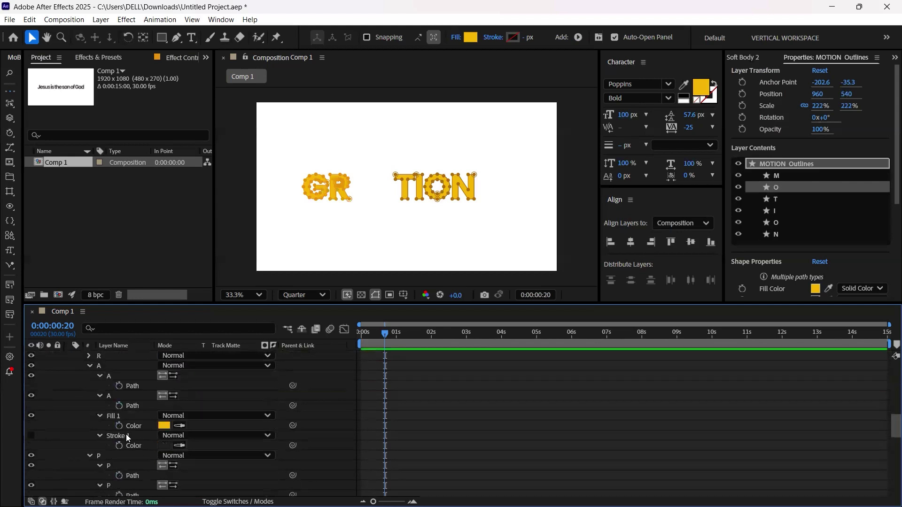
pyautogui.scroll(2, 128, 403)
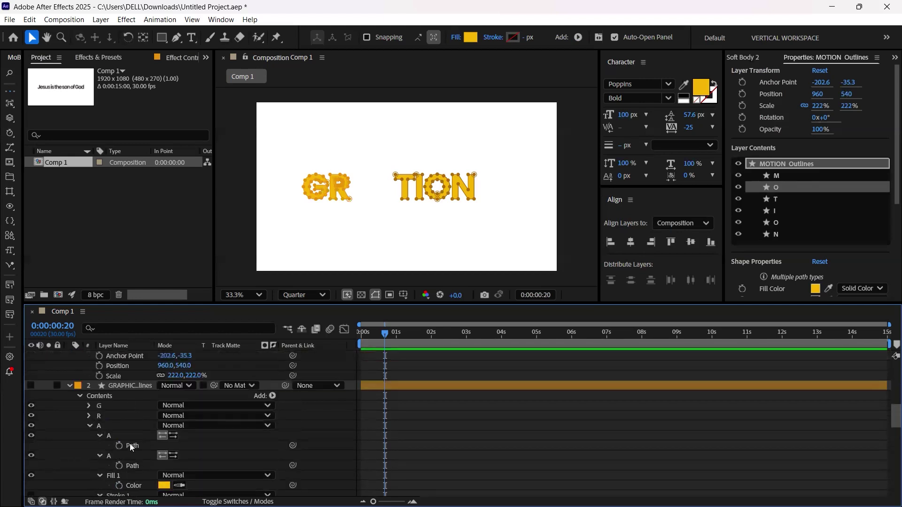
pyautogui.scroll(5, 137, 448)
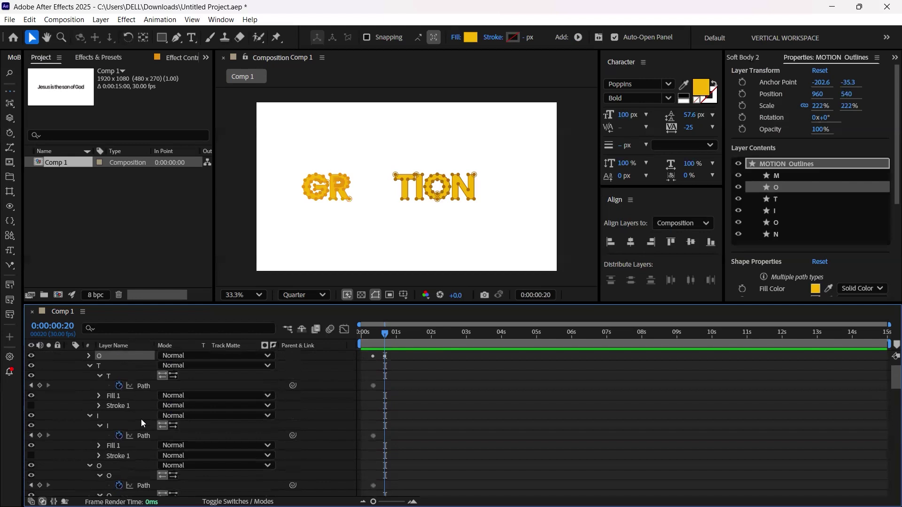
pyautogui.scroll(3, 142, 375)
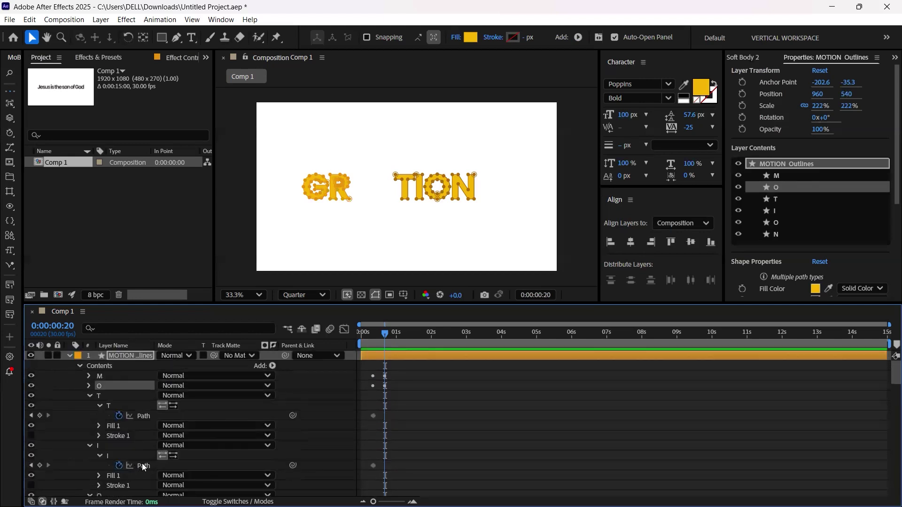
pyautogui.click(145, 416)
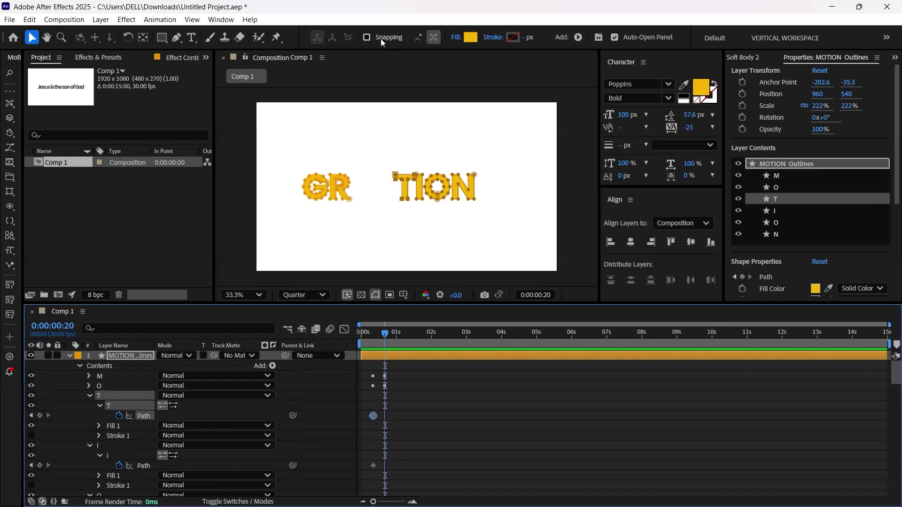
pyautogui.click(272, 367)
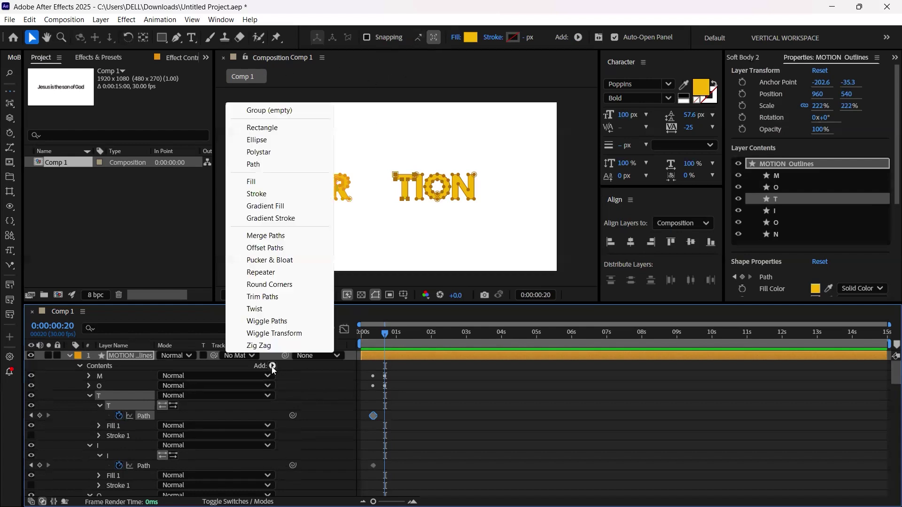
pyautogui.click(254, 164)
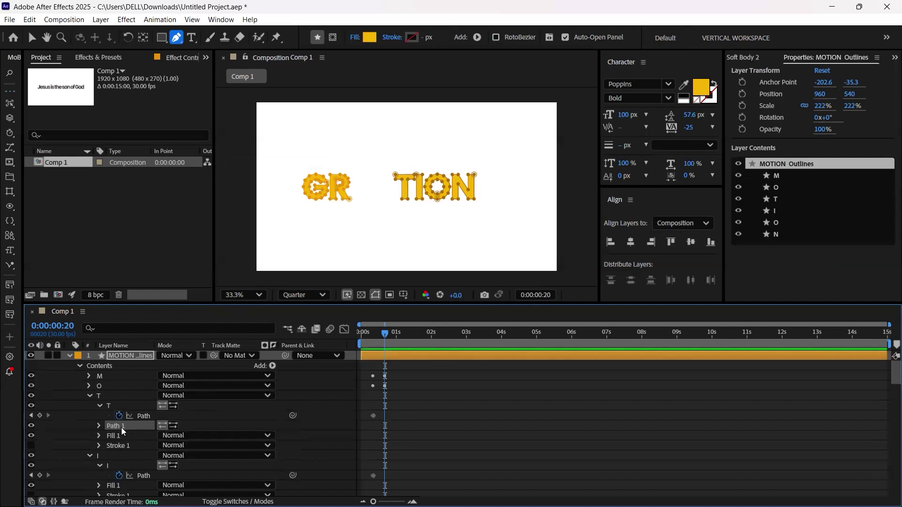
# Expand the T group's added path and set its starting path keyframe at 0:00:00:10.
pyautogui.click(99, 425)
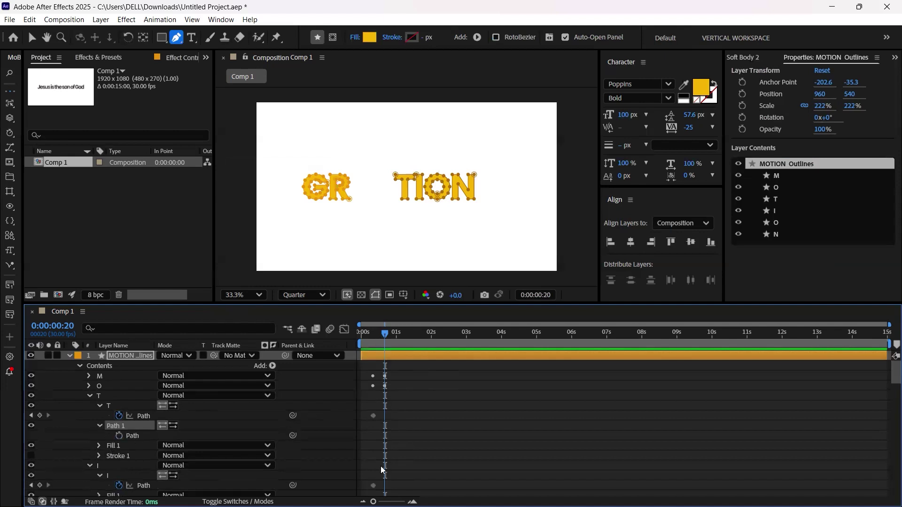
pyautogui.moveTo(386, 333); pyautogui.dragTo(375, 343)
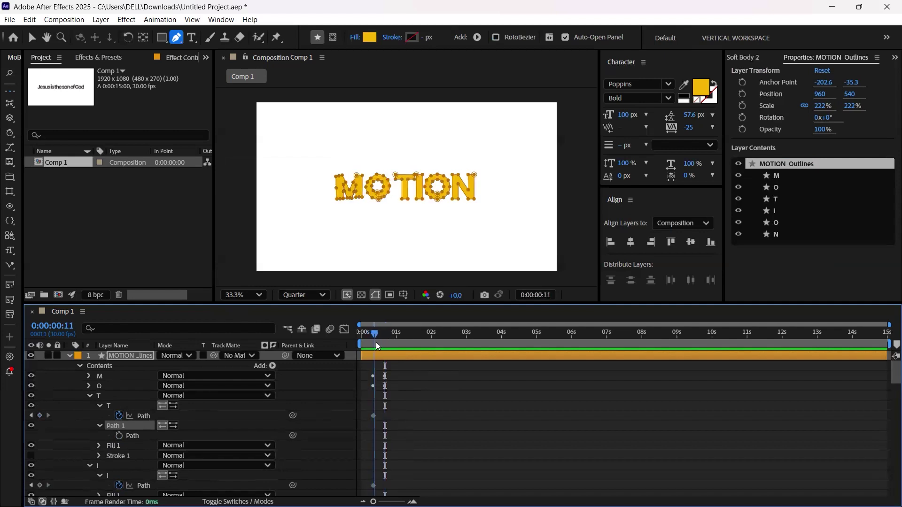
pyautogui.click(120, 436)
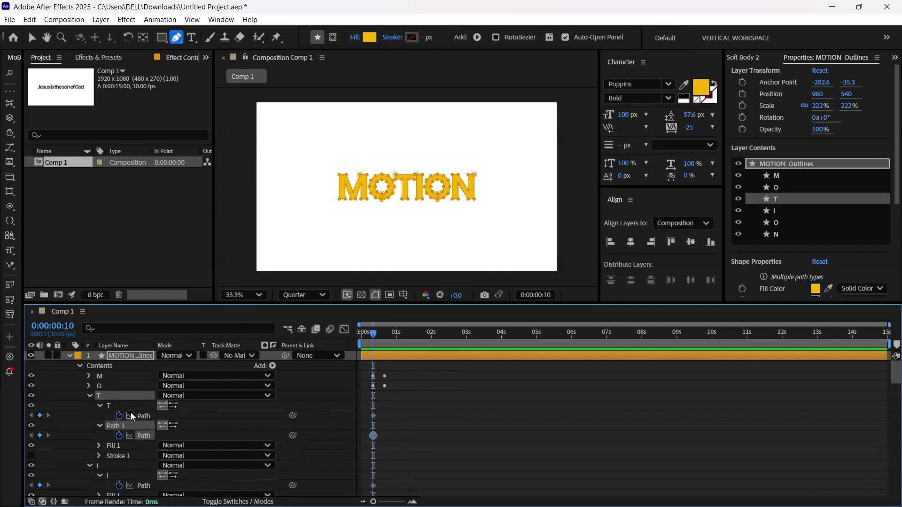
# Copy the A's first path from the GRAPHICS outlines and paste it onto the T's original path at 0:00:00:20.
pyautogui.scroll(-10, 154, 458)
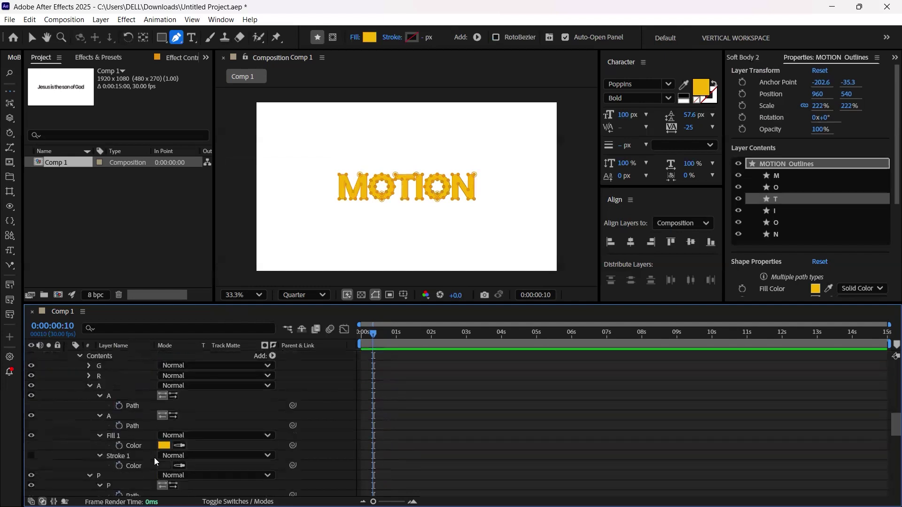
pyautogui.click(135, 406)
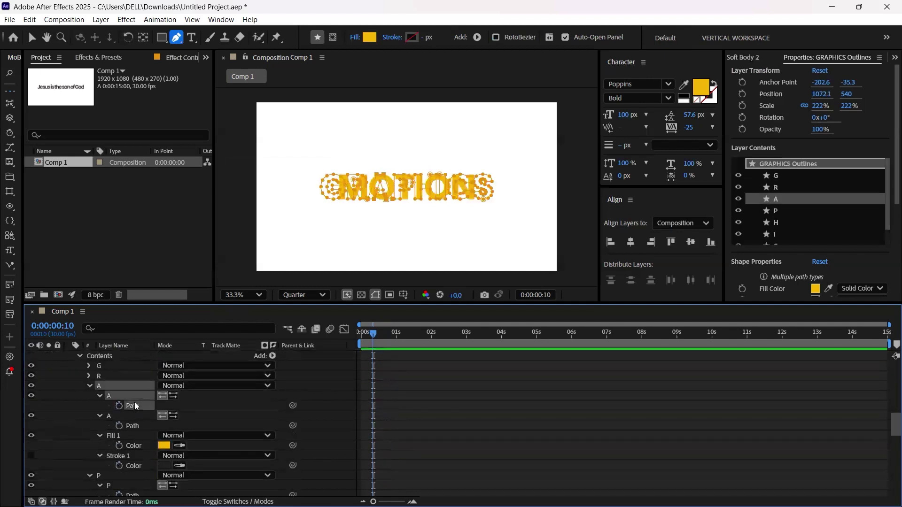
pyautogui.scroll(10, 135, 403)
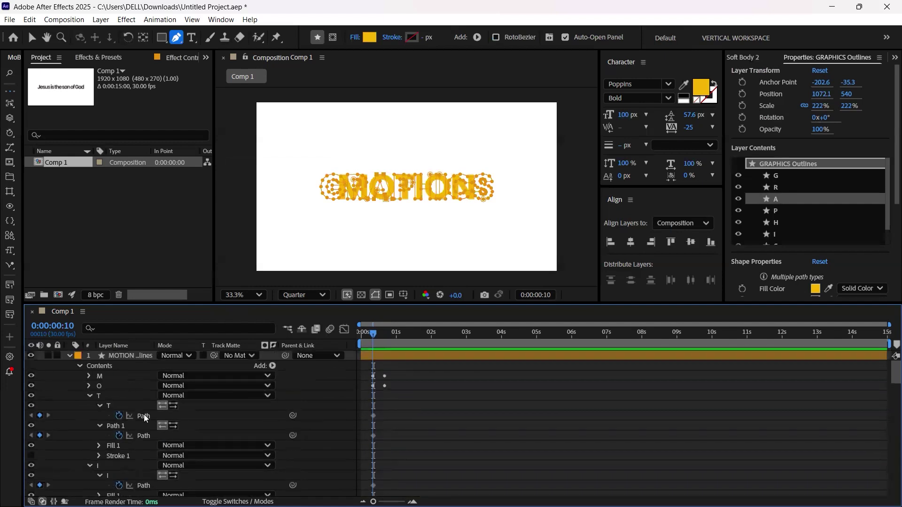
pyautogui.click(144, 416)
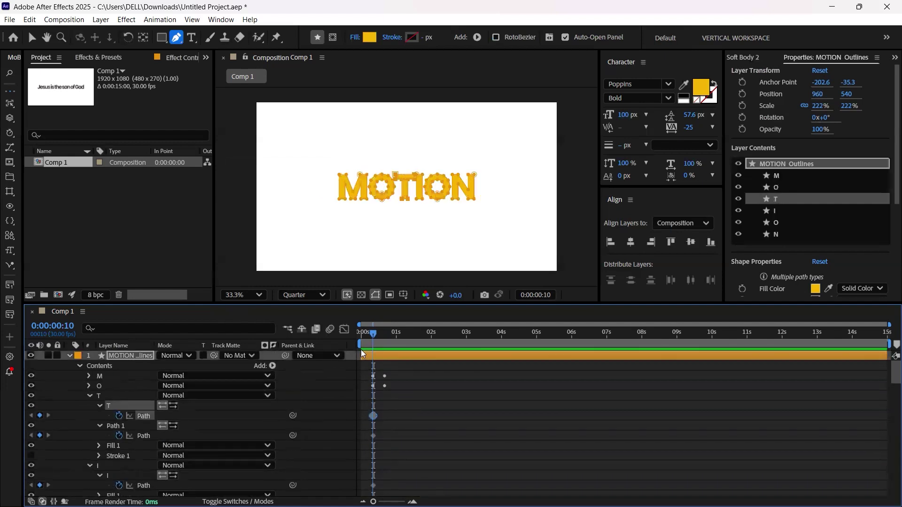
pyautogui.hotkey('shift', 'pagedown')
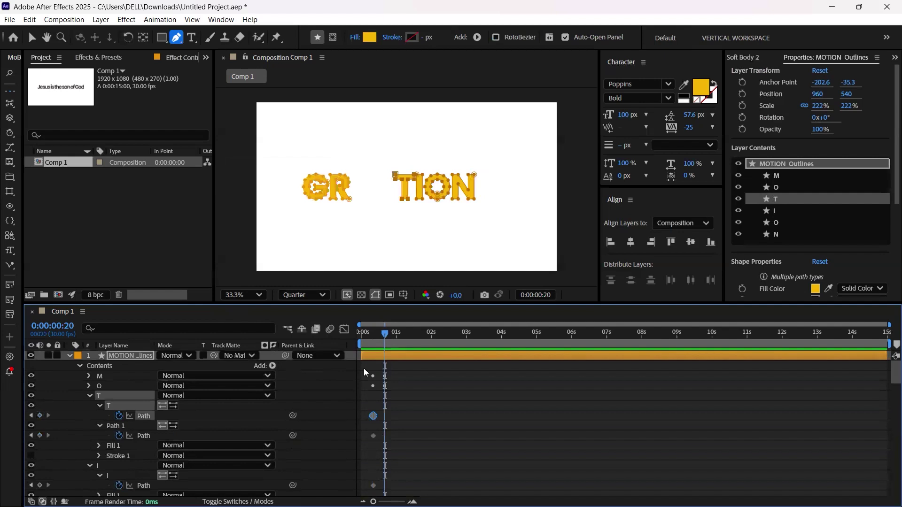
pyautogui.hotkey('ctrl', 'v')
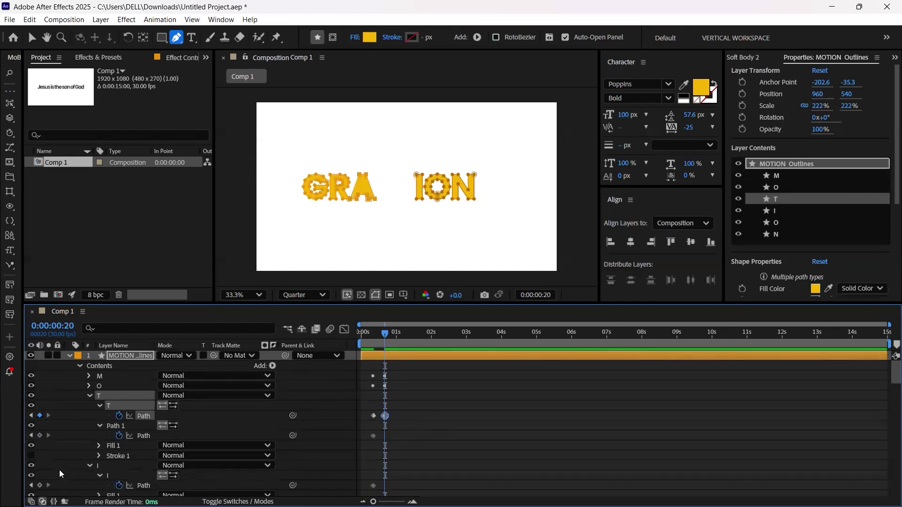
# Copy the A's second path from the GRAPHICS outlines and paste it onto the T group's added path at 0:00:00:20.
pyautogui.scroll(-10, 131, 454)
pyautogui.click(132, 454)
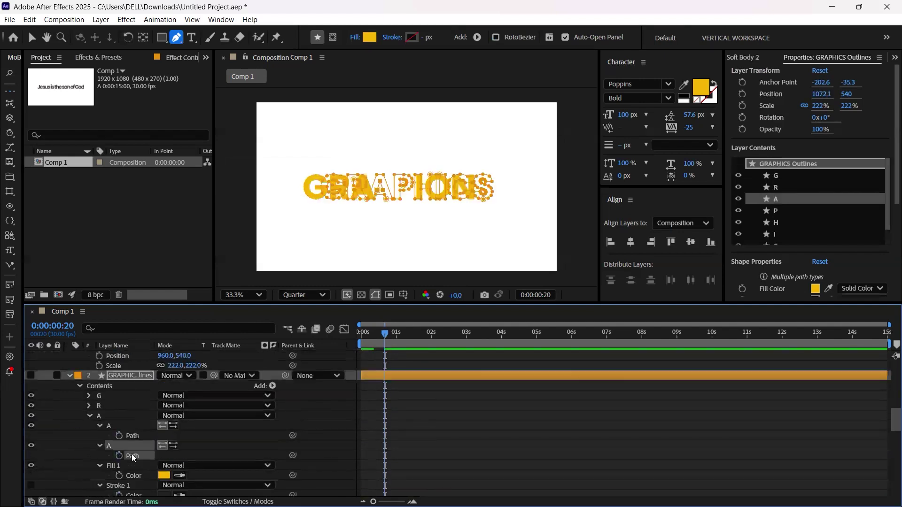
pyautogui.scroll(10, 132, 454)
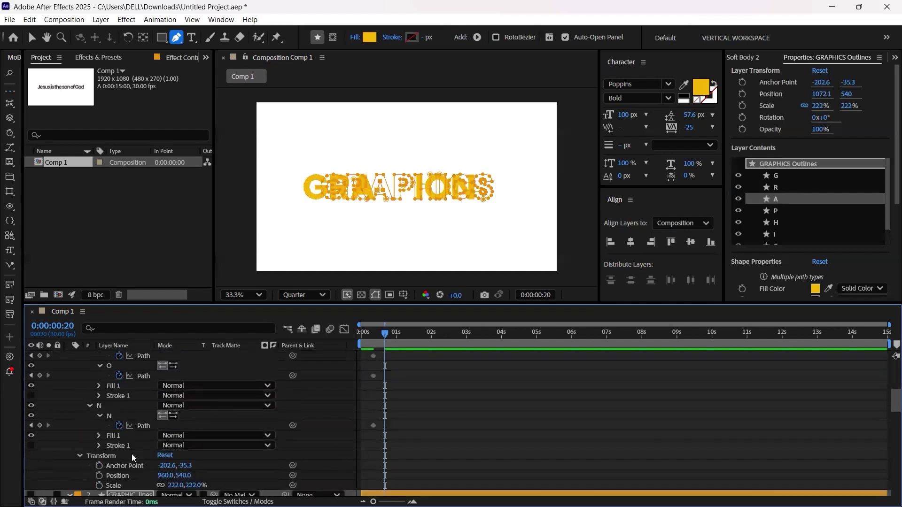
pyautogui.click(149, 435)
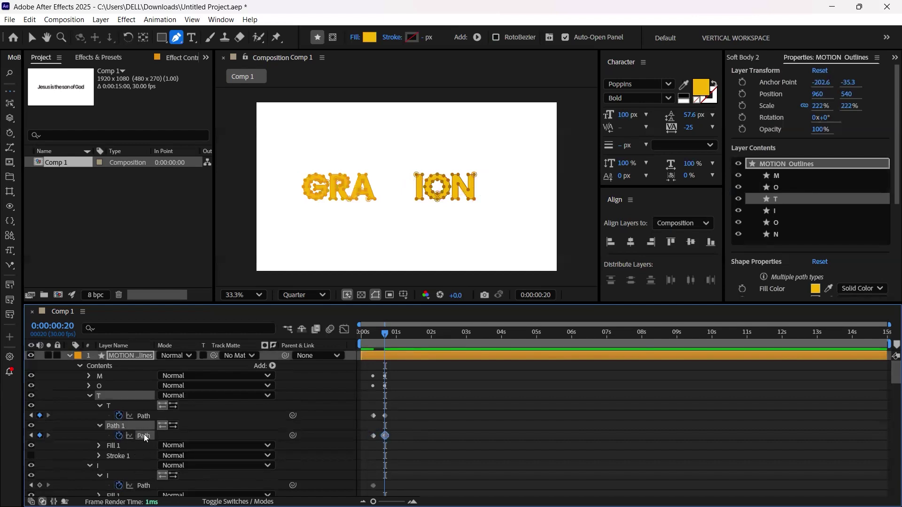
# Add Merge Paths to the T group of the MOTION outlines and set its mode to Subtract.
pyautogui.click(273, 366)
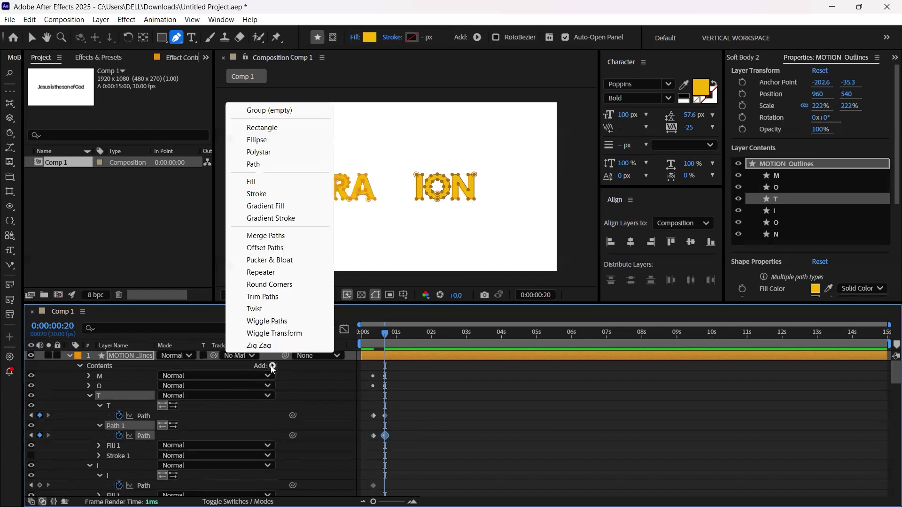
pyautogui.click(267, 236)
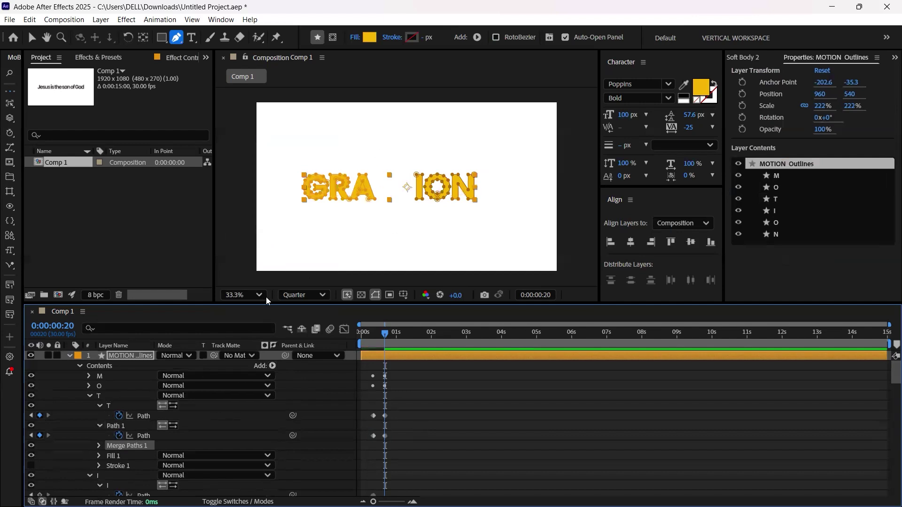
pyautogui.click(99, 445)
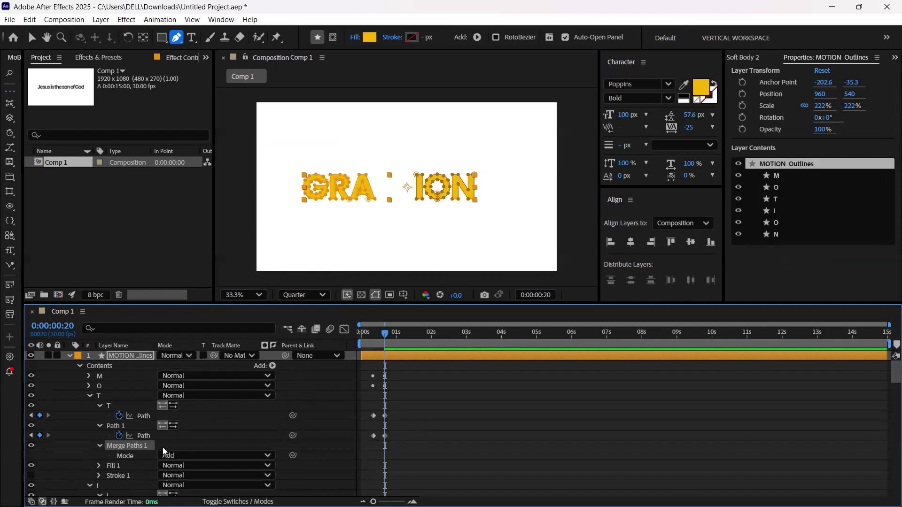
pyautogui.click(170, 456)
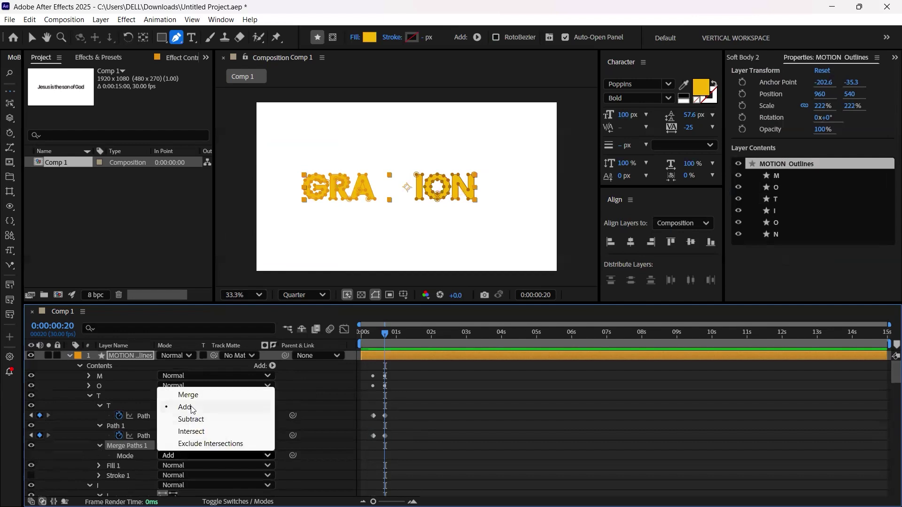
pyautogui.click(190, 420)
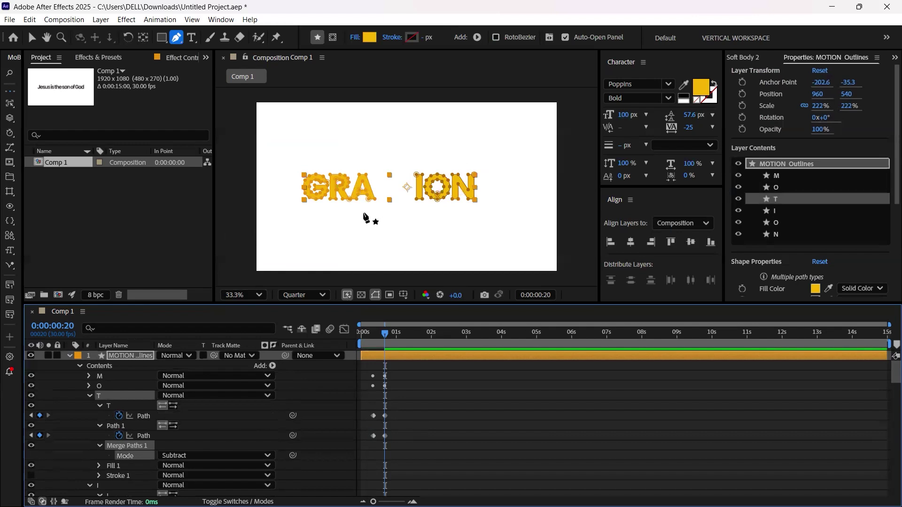
# Collapse the Merge Paths settings and the T group in the MOTION outlines, and the A group in the GRAPHICS outlines.
pyautogui.click(100, 445)
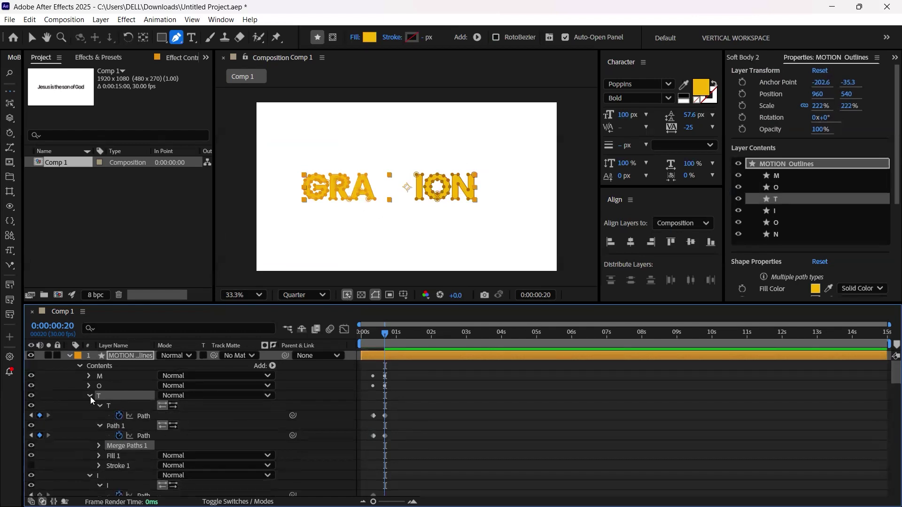
pyautogui.click(90, 396)
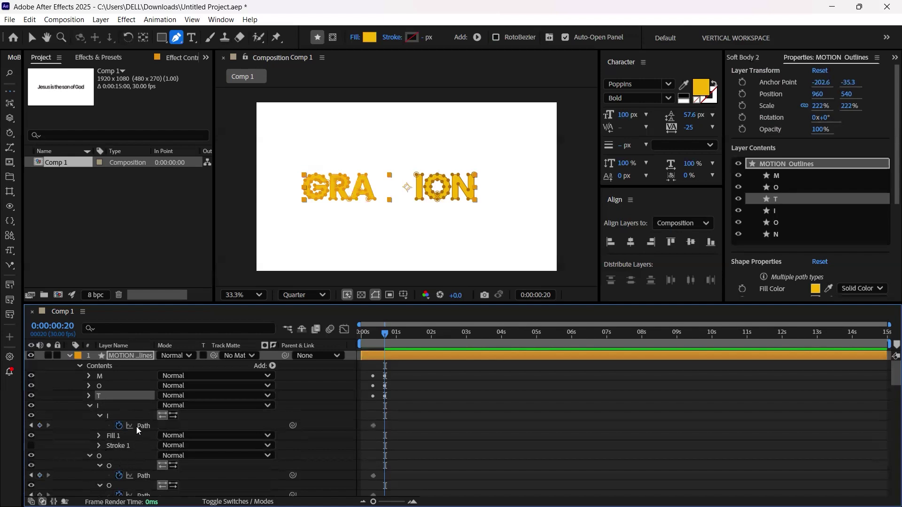
pyautogui.scroll(-10, 136, 427)
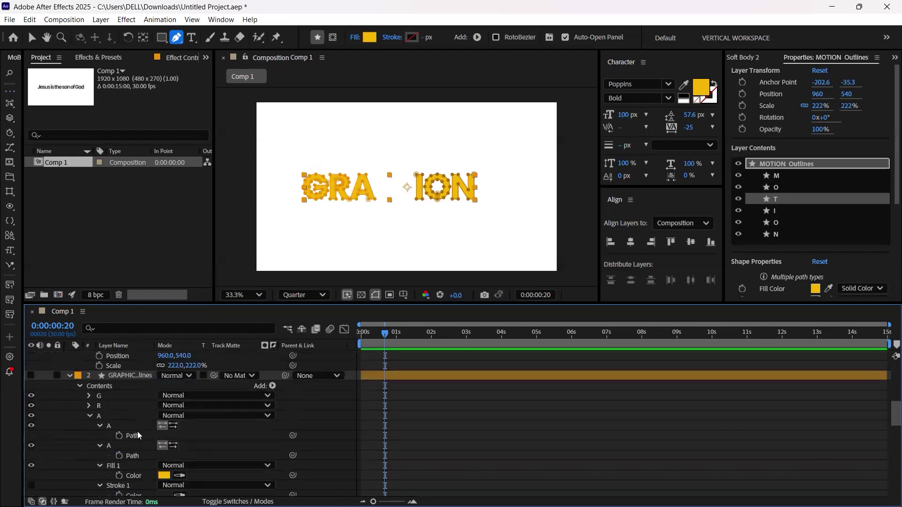
pyautogui.click(89, 416)
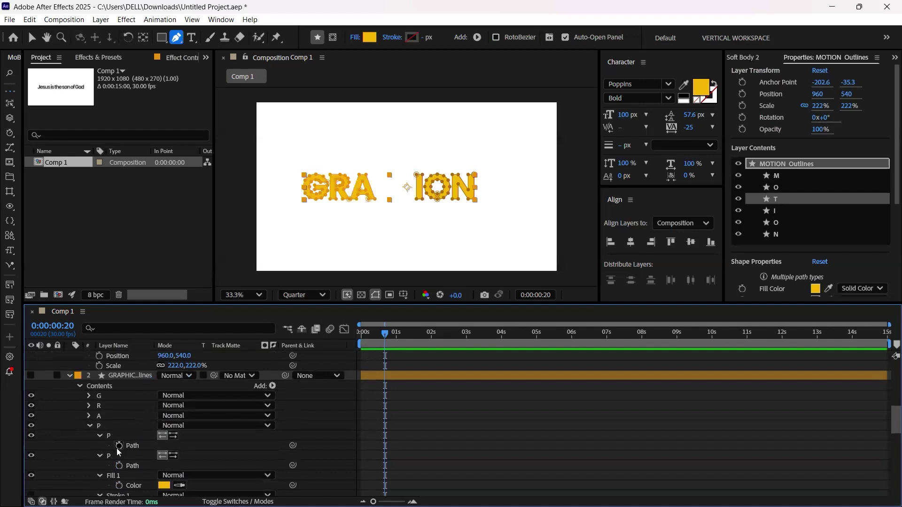
pyautogui.scroll(-1, 121, 449)
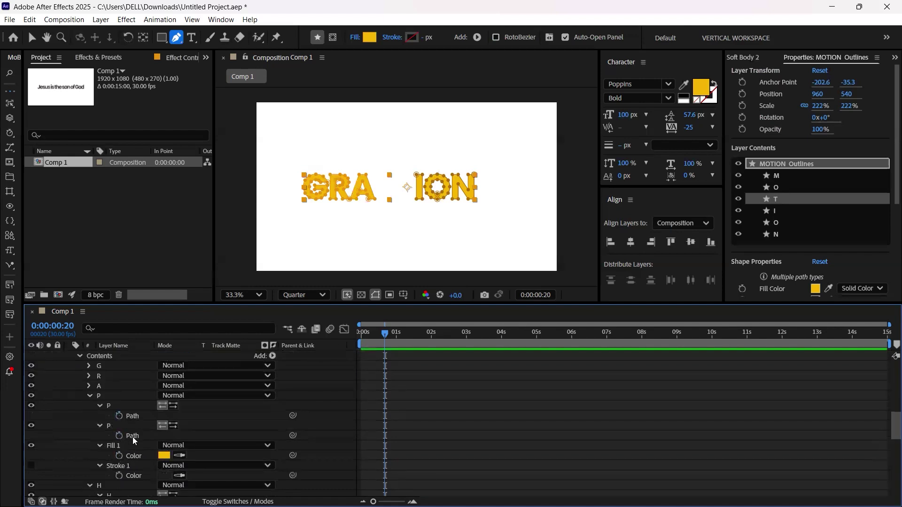
# Add a new path to the I group of the MOTION outlines and keyframe its Path at 0:00:00:10.
pyautogui.scroll(-10, 132, 437)
pyautogui.scroll(1, 122, 393)
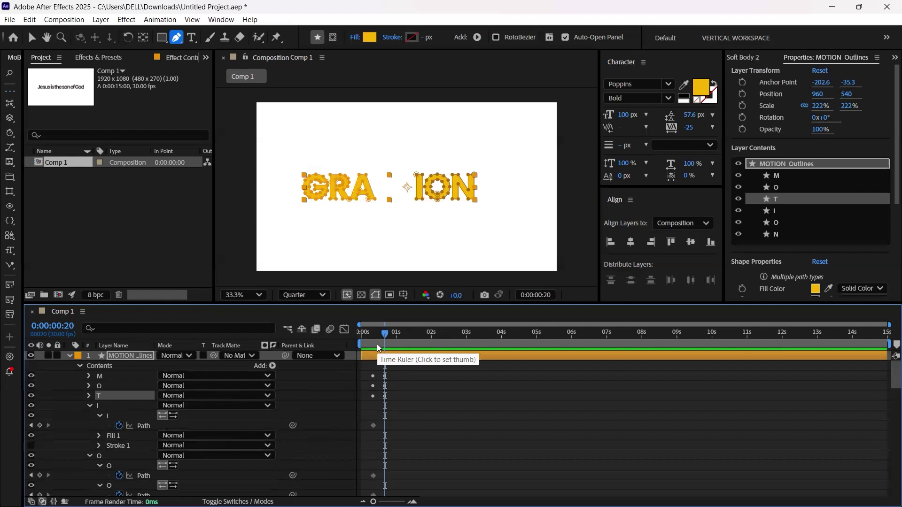
pyautogui.press('j')
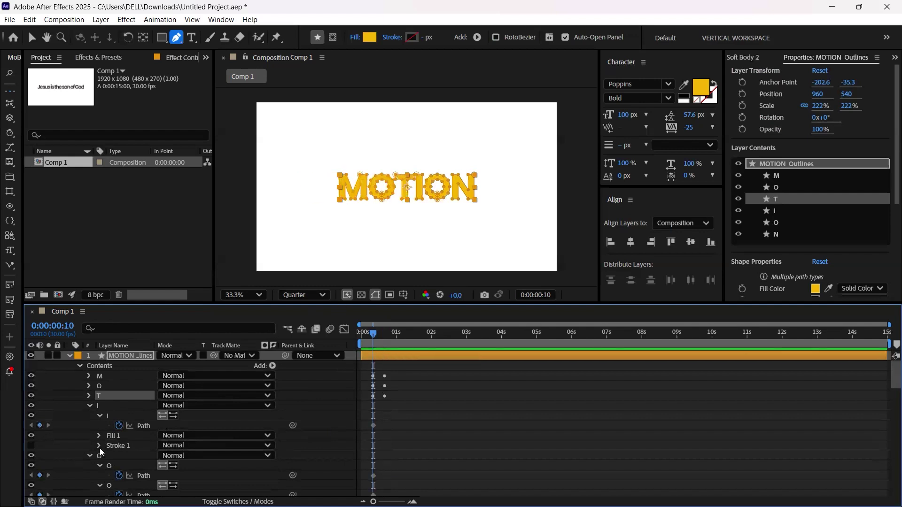
pyautogui.click(145, 426)
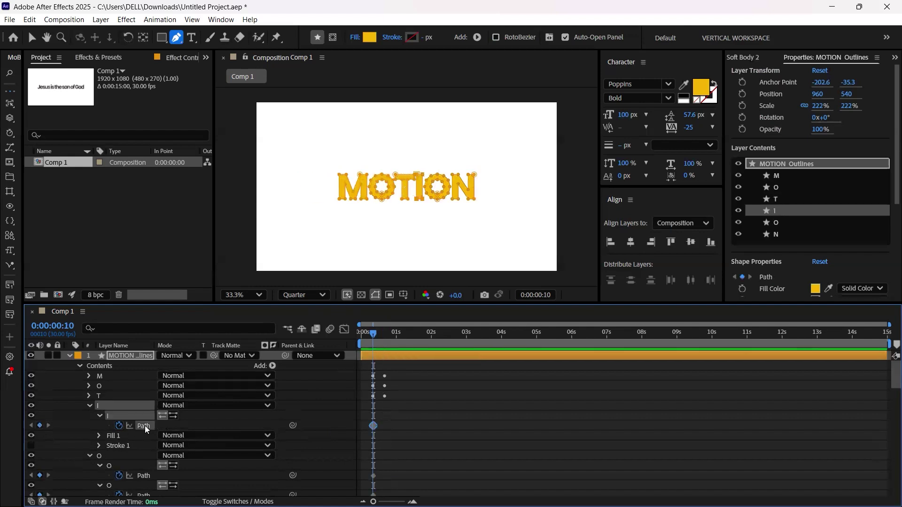
pyautogui.click(273, 366)
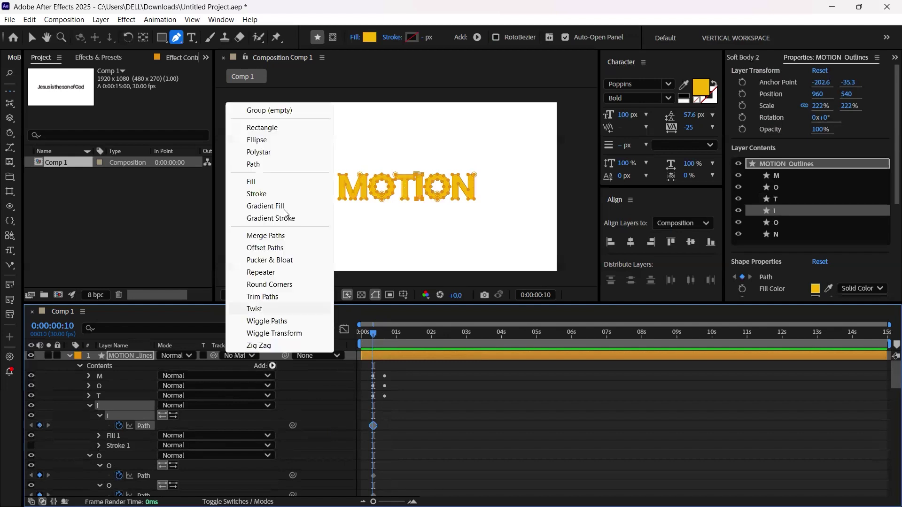
pyautogui.click(254, 164)
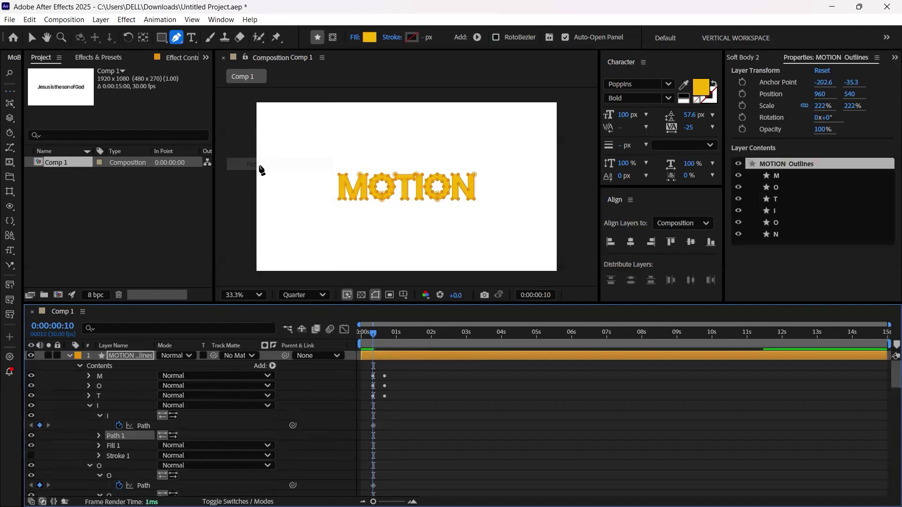
pyautogui.click(99, 436)
pyautogui.click(125, 447)
pyautogui.click(119, 444)
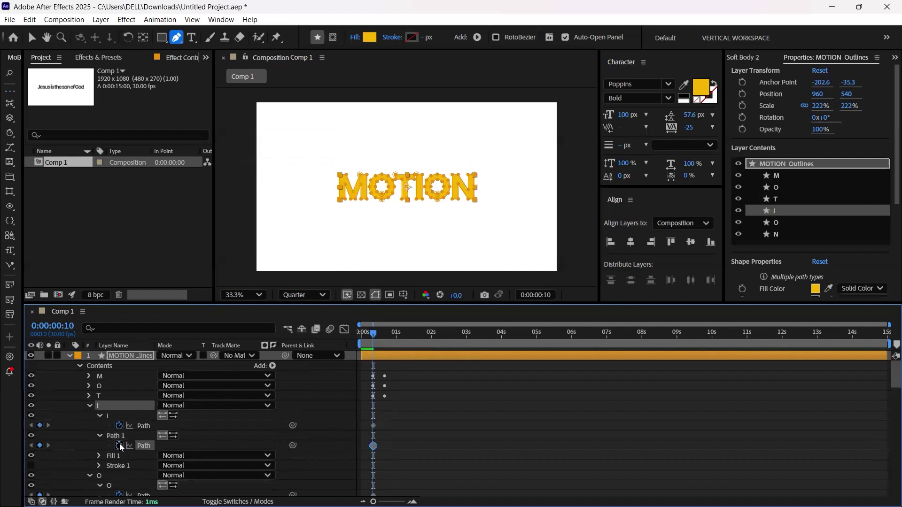
# Copy the P's first path from the GRAPHICS outlines and paste it onto the I's original path at 0:00:00:20.
pyautogui.hotkey('shift', 'pagedown')
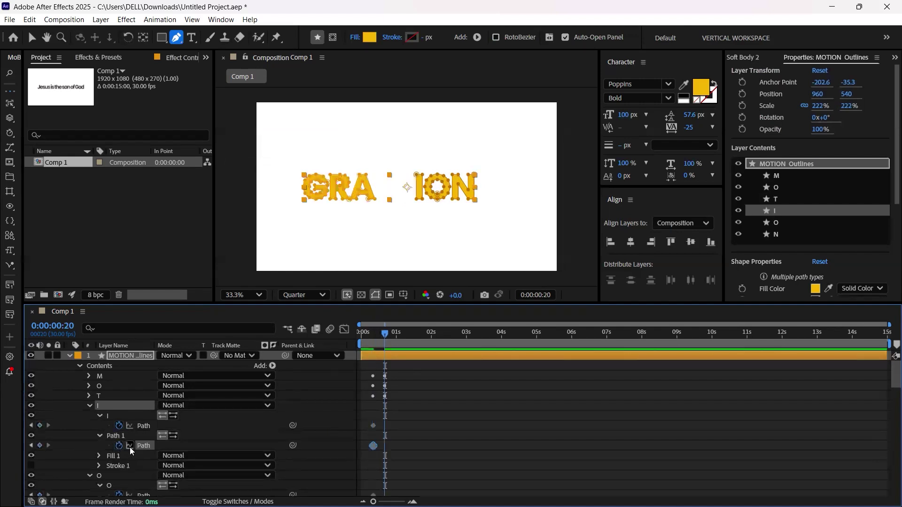
pyautogui.click(140, 425)
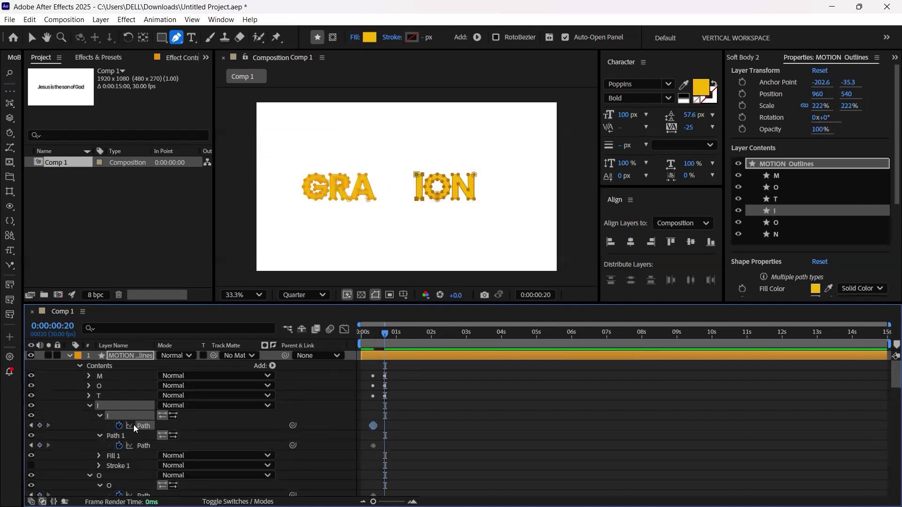
pyautogui.scroll(-10, 141, 448)
pyautogui.click(132, 437)
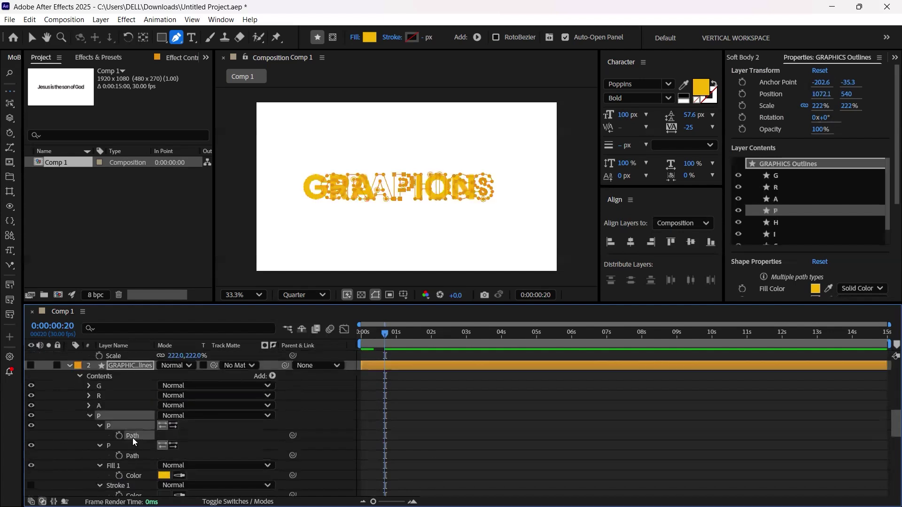
pyautogui.scroll(10, 133, 437)
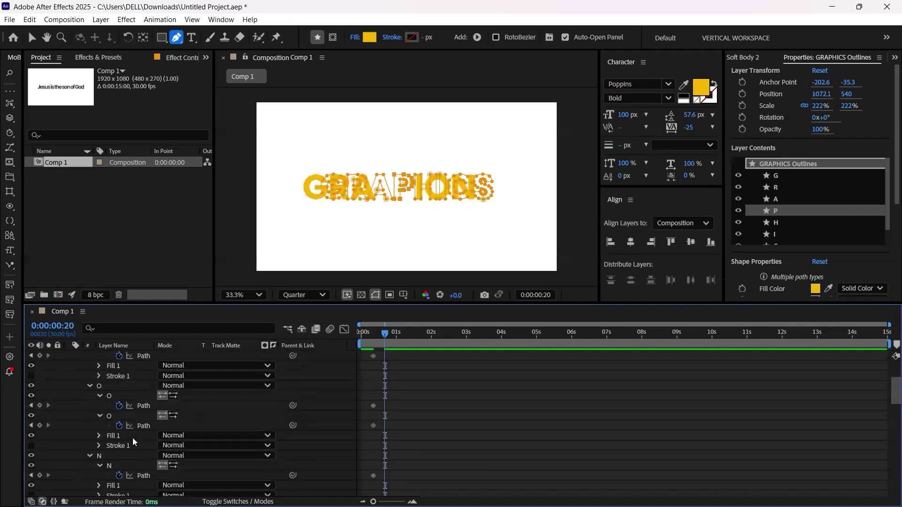
pyautogui.click(139, 425)
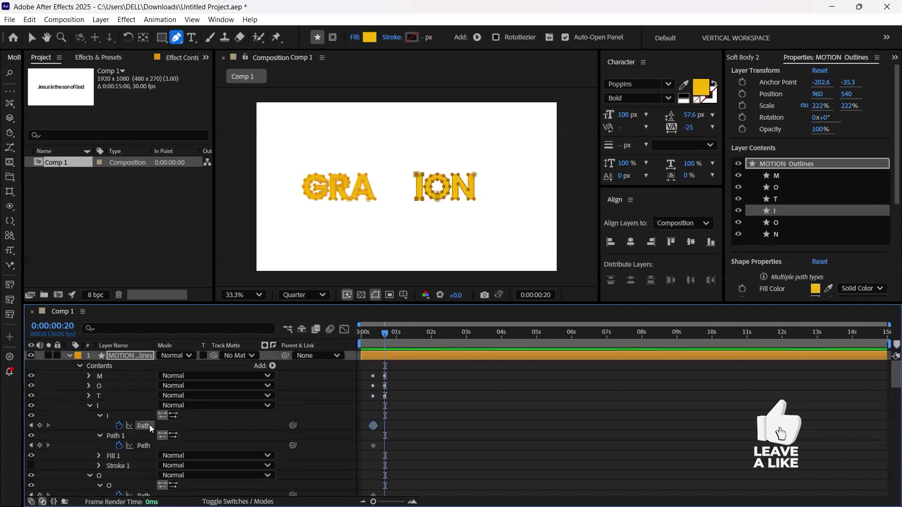
# Copy the P's second path from the GRAPHICS outlines and paste it onto the I group's added path at 0:00:00:20.
pyautogui.scroll(-10, 151, 454)
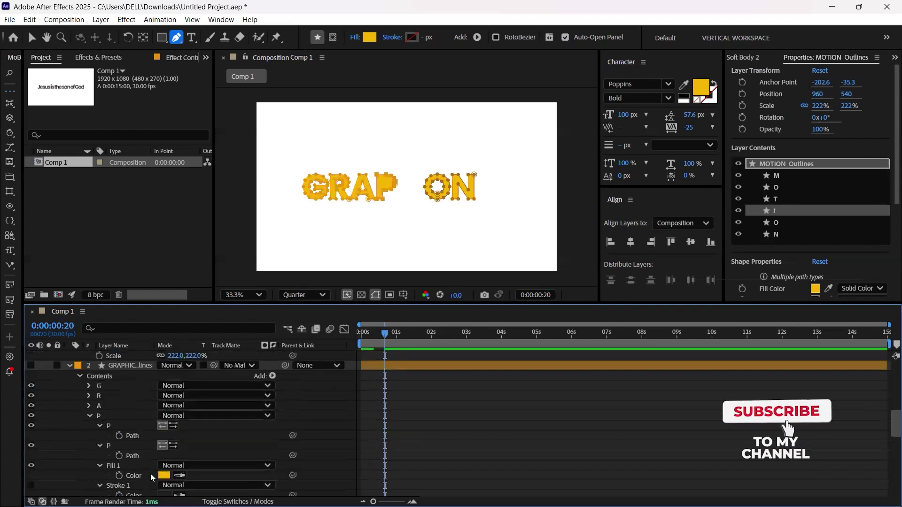
pyautogui.click(139, 456)
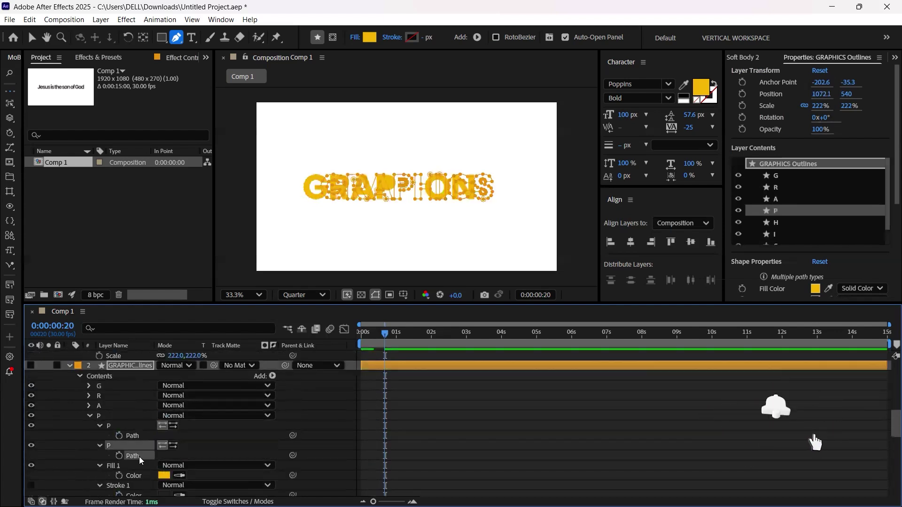
pyautogui.scroll(-10, 139, 456)
pyautogui.scroll(15, 139, 457)
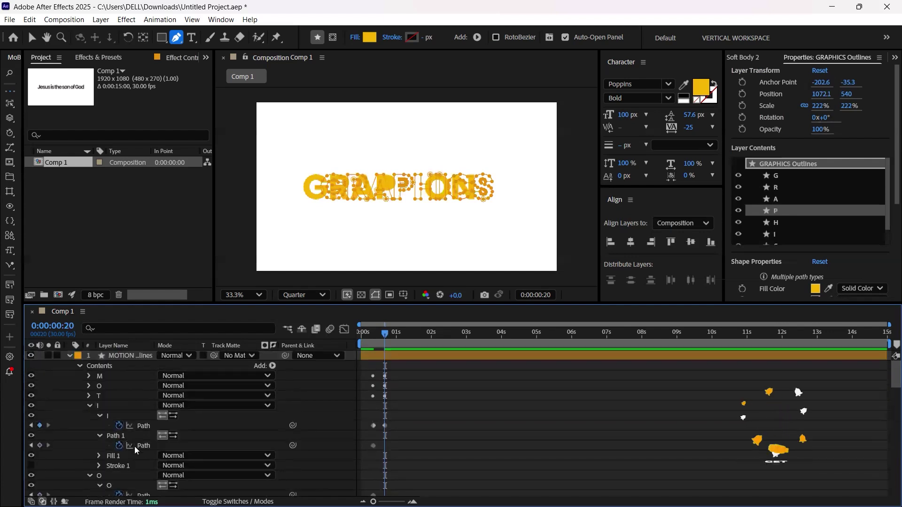
pyautogui.click(146, 446)
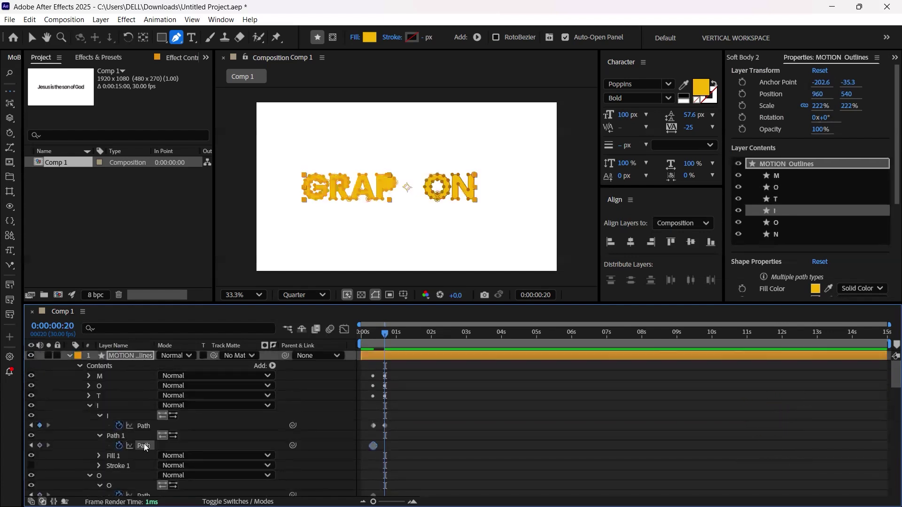
pyautogui.hotkey('ctrl', 'v')
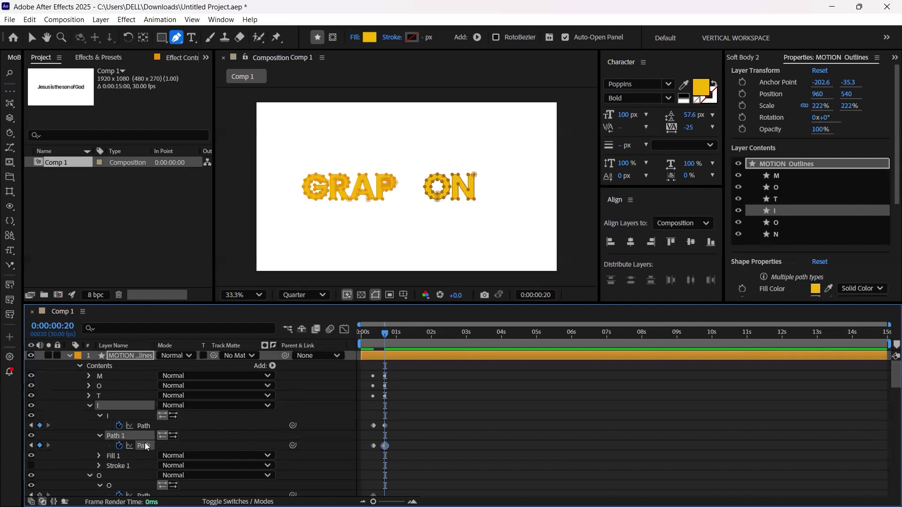
# Add Merge Paths to the I group of the MOTION outlines and set its mode to Subtract.
pyautogui.click(273, 366)
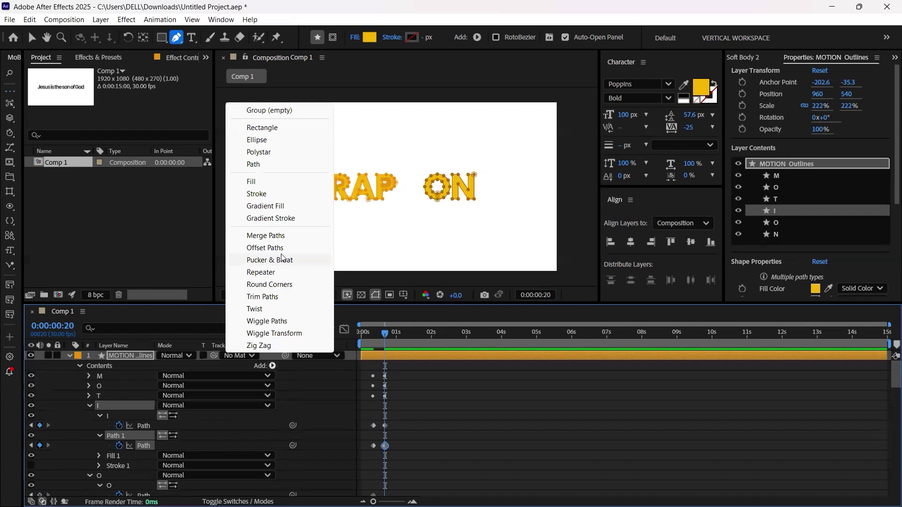
pyautogui.click(264, 236)
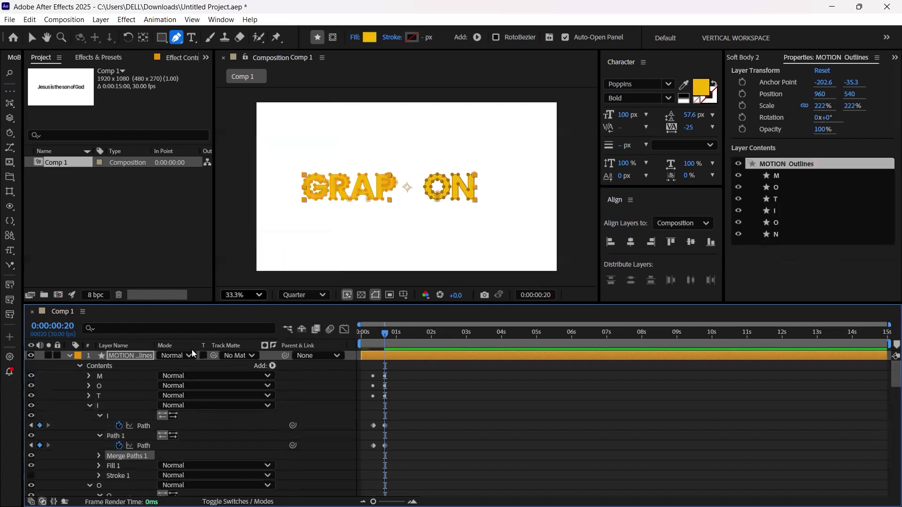
pyautogui.click(98, 455)
pyautogui.click(177, 465)
pyautogui.click(197, 429)
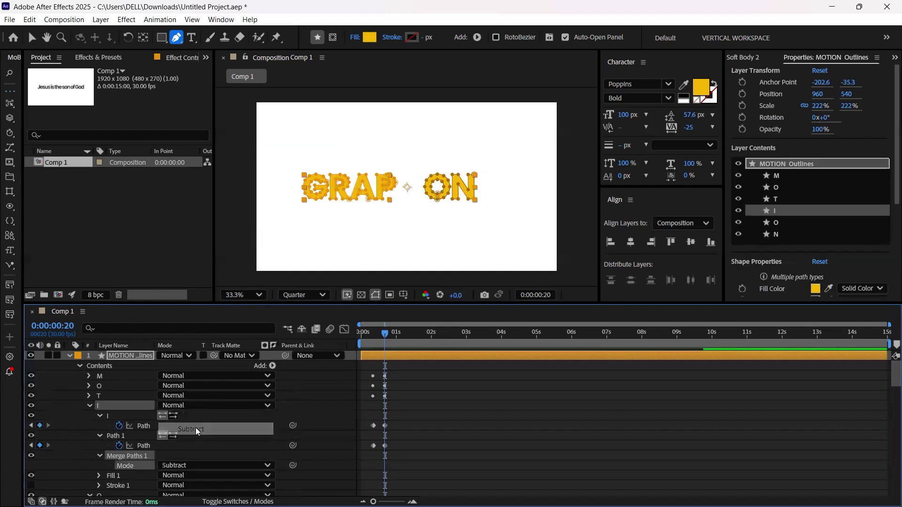
# Collapse the I group in the MOTION outlines and the P group in the GRAPHICS outlines.
pyautogui.click(90, 405)
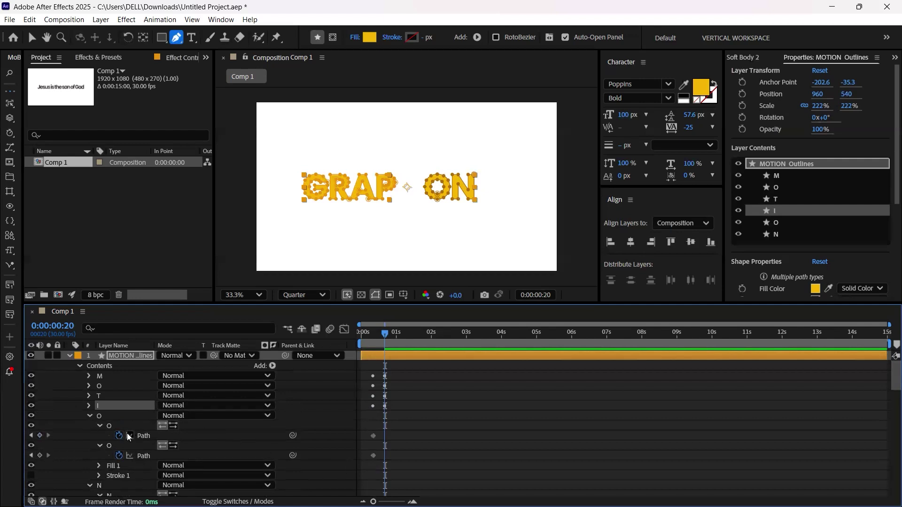
pyautogui.scroll(-4, 130, 439)
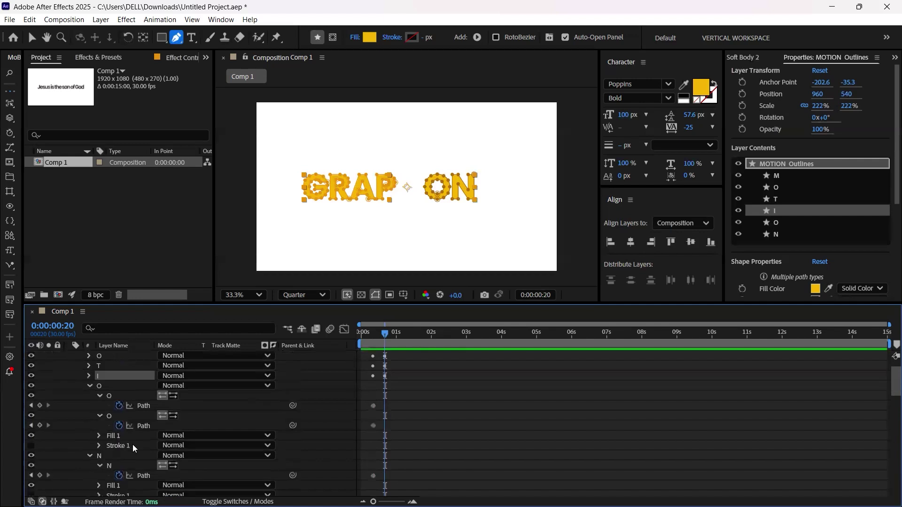
pyautogui.scroll(3, 124, 438)
pyautogui.scroll(-5, 124, 438)
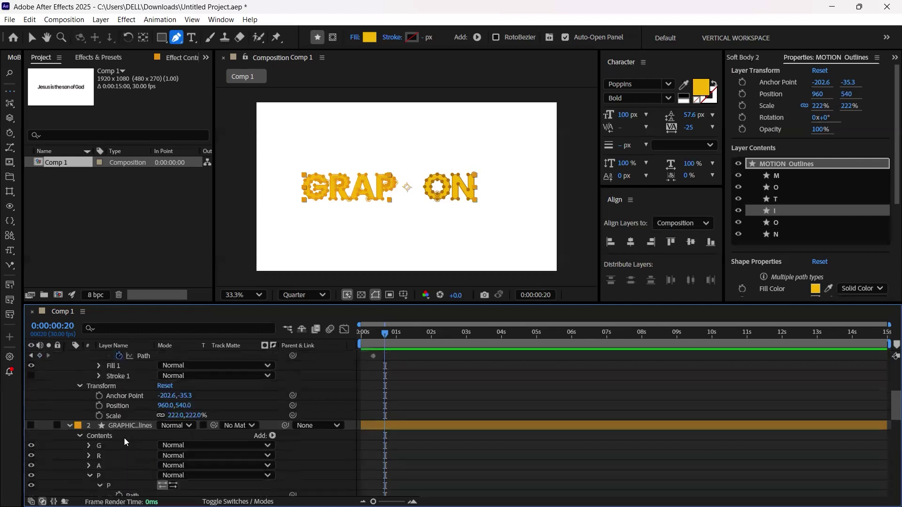
pyautogui.scroll(3, 124, 437)
pyautogui.scroll(-5, 133, 421)
pyautogui.scroll(1, 100, 403)
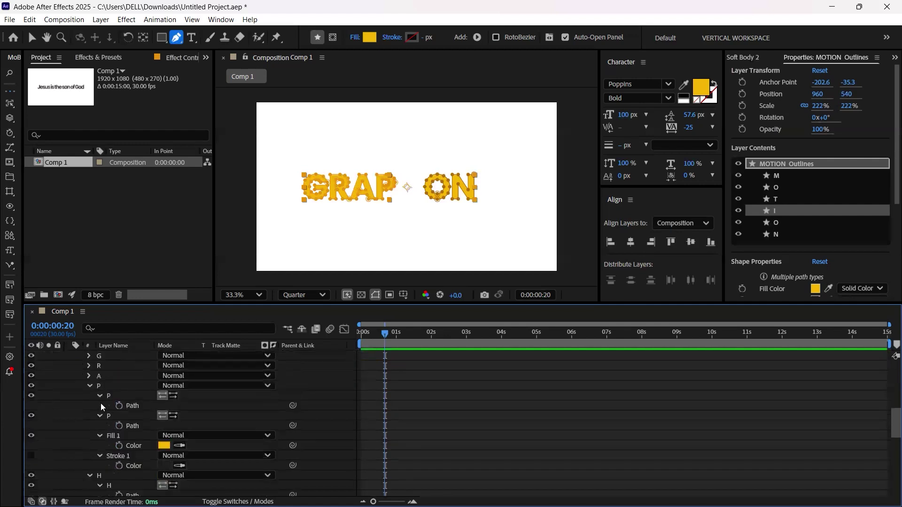
pyautogui.click(89, 386)
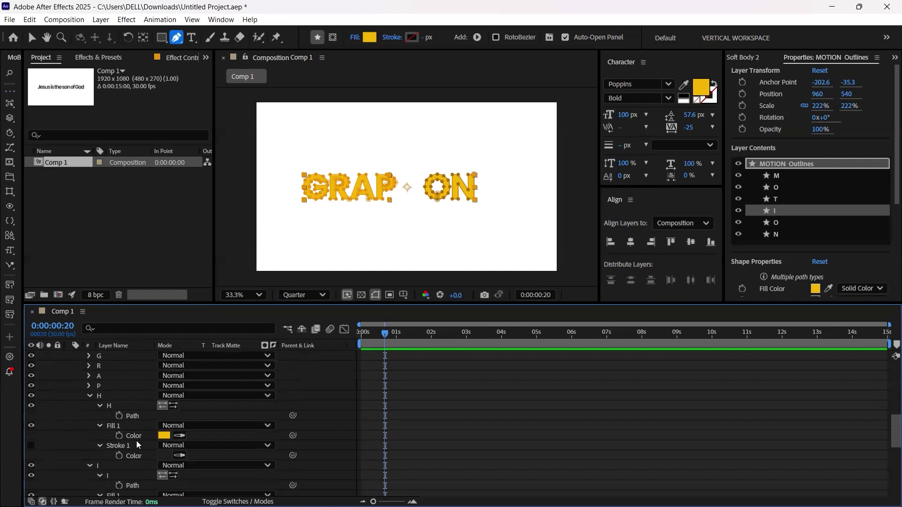
# Copy the H's path from the GRAPHICS outlines and paste it onto both paths of the second O in the MOTION outlines at 0:00:00:20.
pyautogui.scroll(1, 146, 463)
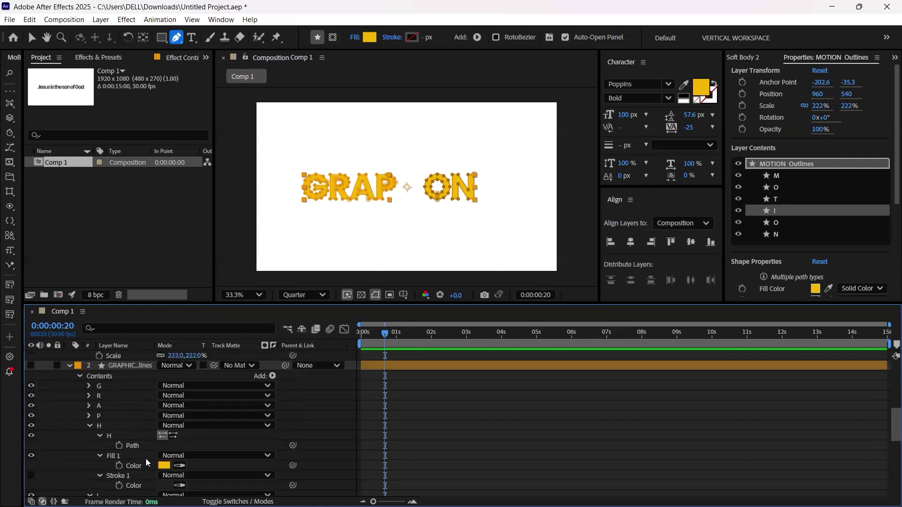
pyautogui.scroll(6, 130, 445)
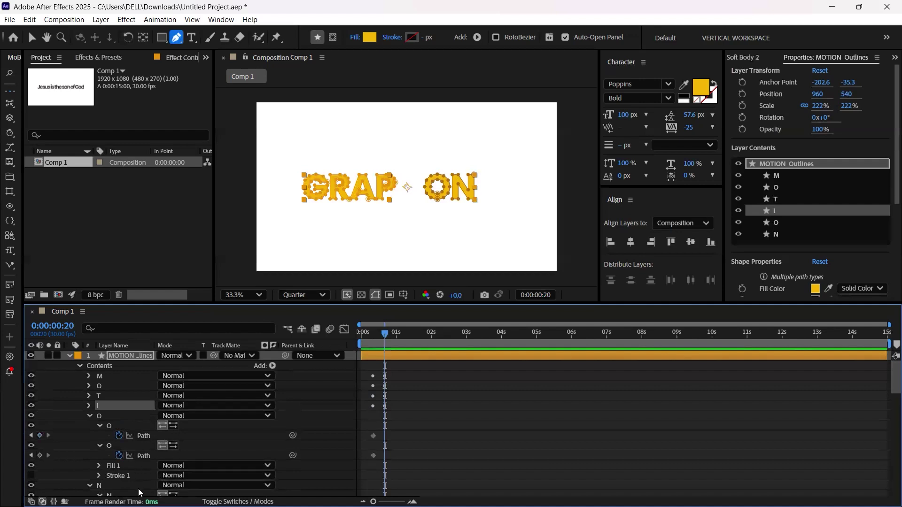
pyautogui.scroll(-10, 139, 489)
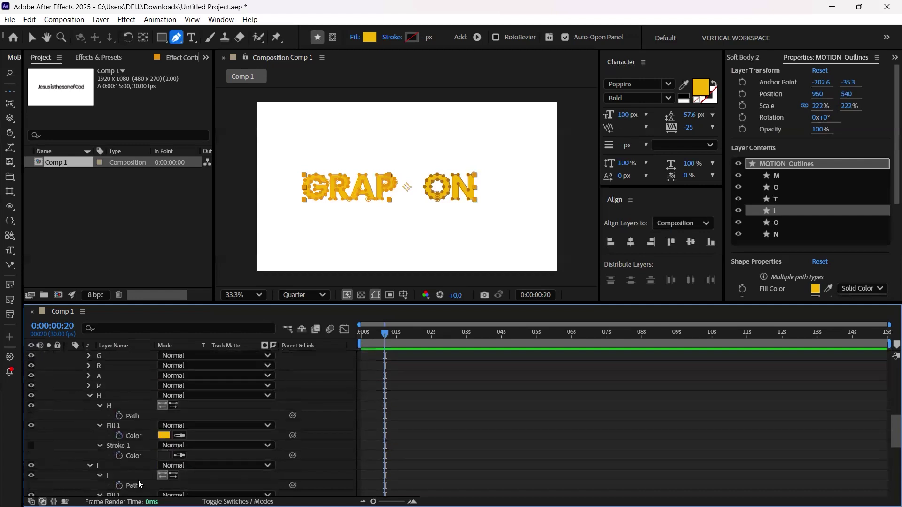
pyautogui.scroll(10, 136, 418)
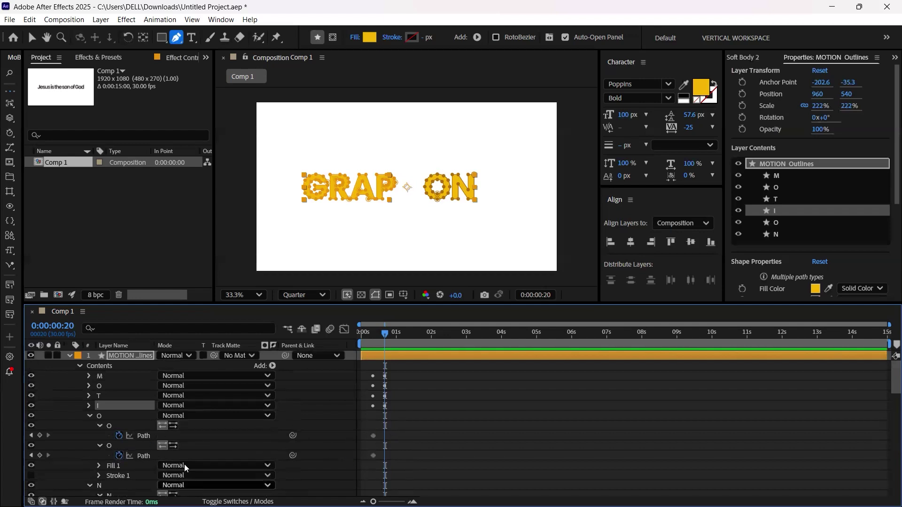
pyautogui.scroll(-8, 124, 473)
pyautogui.scroll(6, 124, 474)
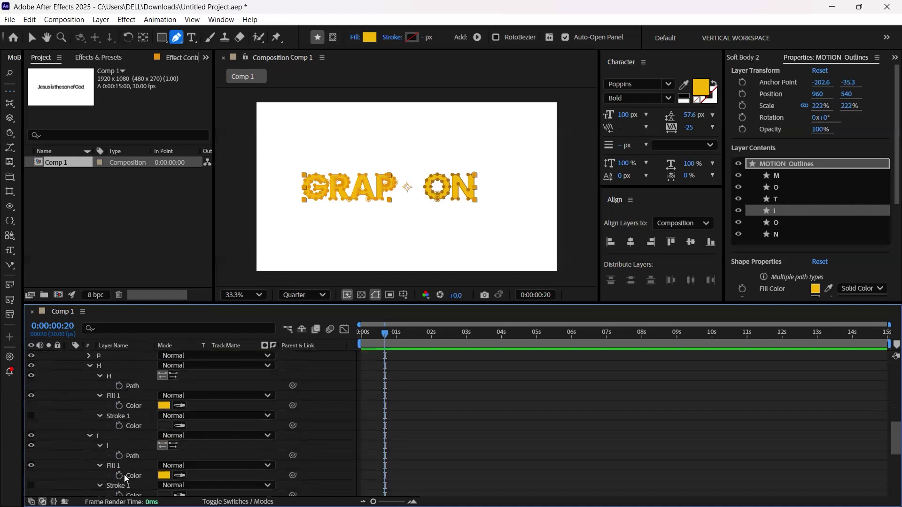
pyautogui.click(144, 475)
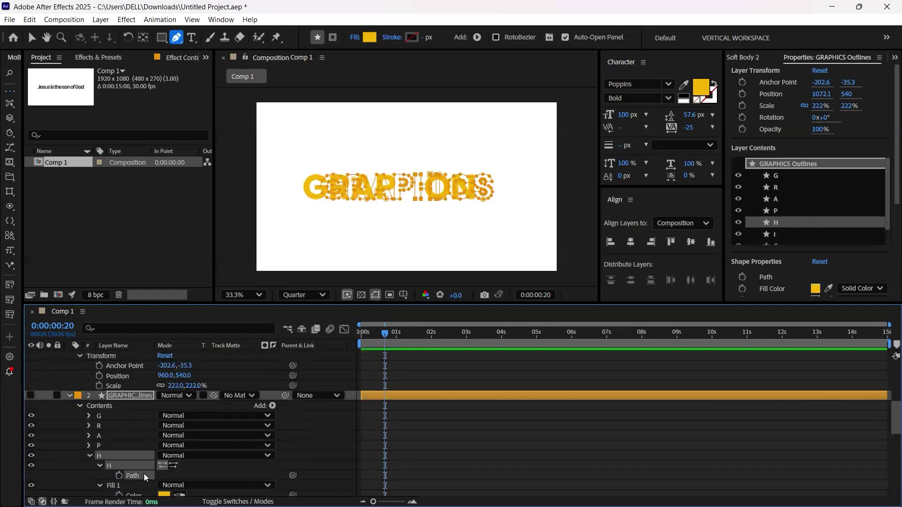
pyautogui.scroll(6, 143, 473)
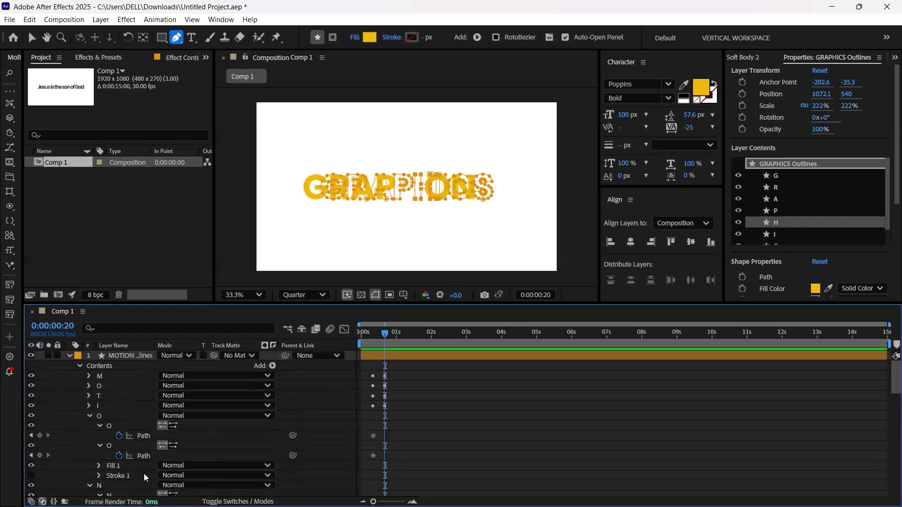
pyautogui.click(143, 436)
pyautogui.hotkey('ctrl', 'v')
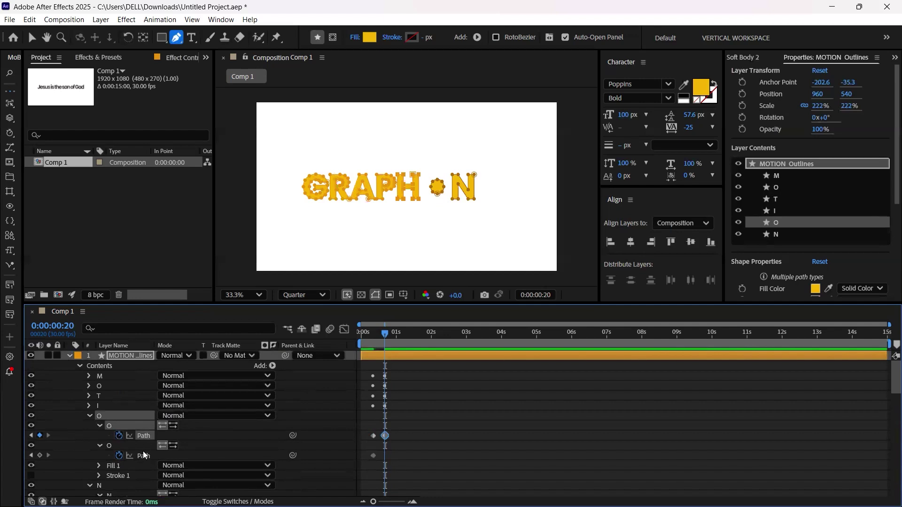
pyautogui.click(142, 456)
pyautogui.hotkey('ctrl', 'v')
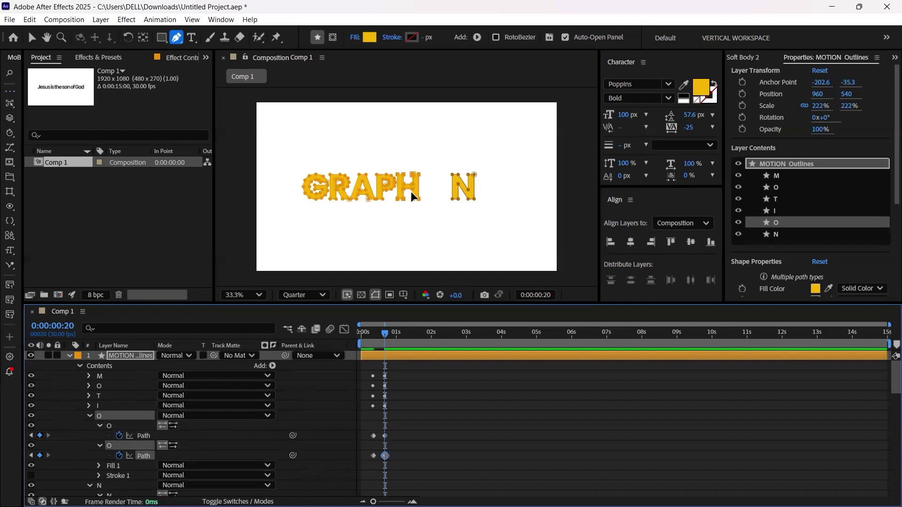
# Collapse the second O group in the MOTION outlines and the H group in the GRAPHICS outlines.
pyautogui.click(89, 415)
pyautogui.scroll(-5, 145, 459)
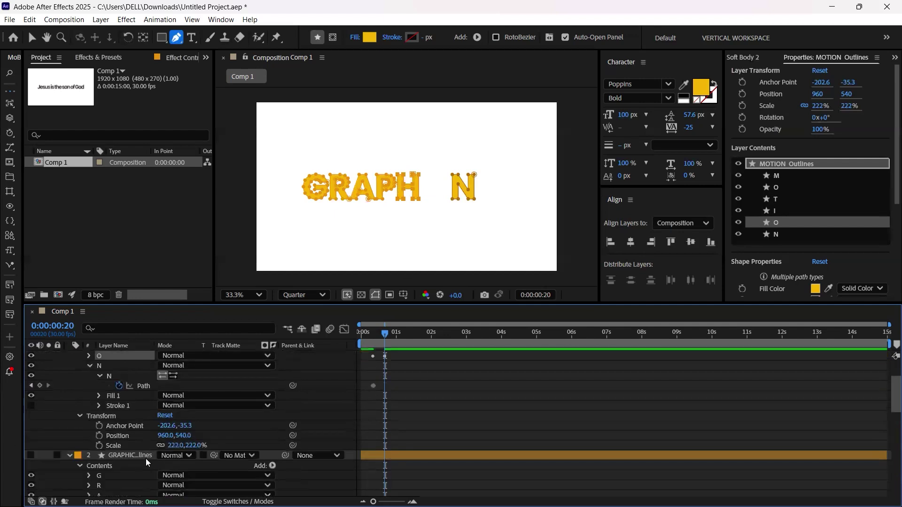
pyautogui.click(89, 456)
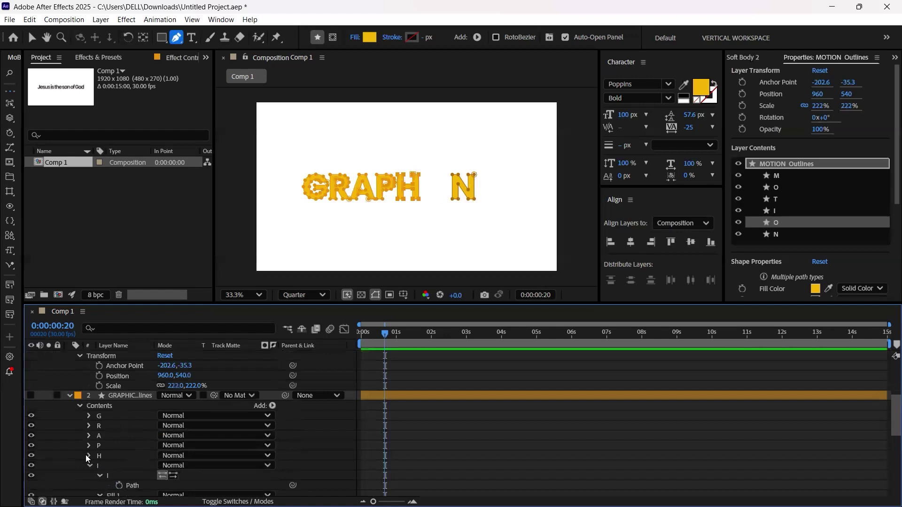
# Copy the I's path from the GRAPHICS outlines and paste it onto the N's path in the MOTION outlines at 0:00:00:20.
pyautogui.scroll(-3, 88, 464)
pyautogui.click(134, 425)
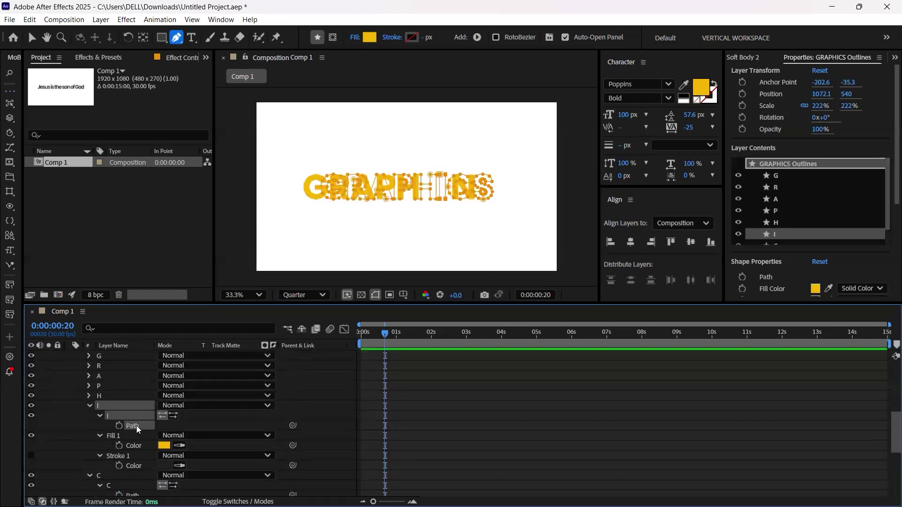
pyautogui.scroll(5, 153, 460)
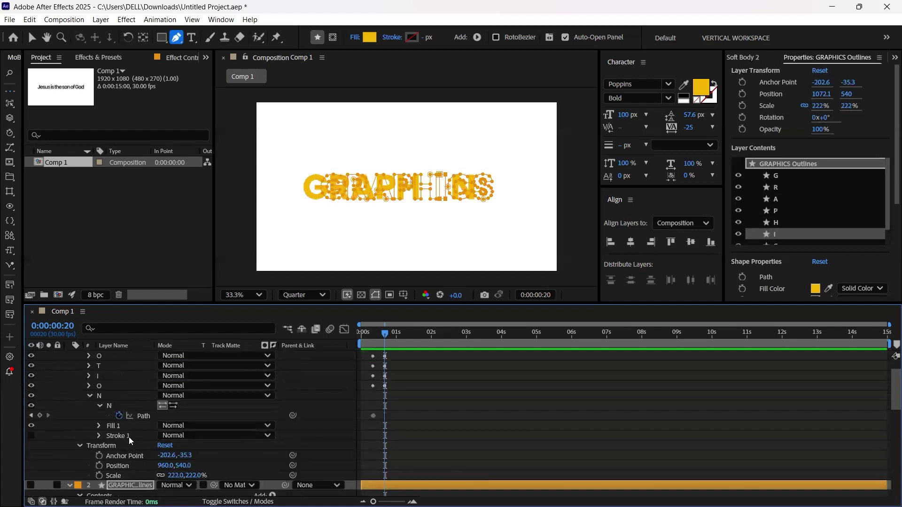
pyautogui.scroll(1, 134, 438)
pyautogui.click(143, 444)
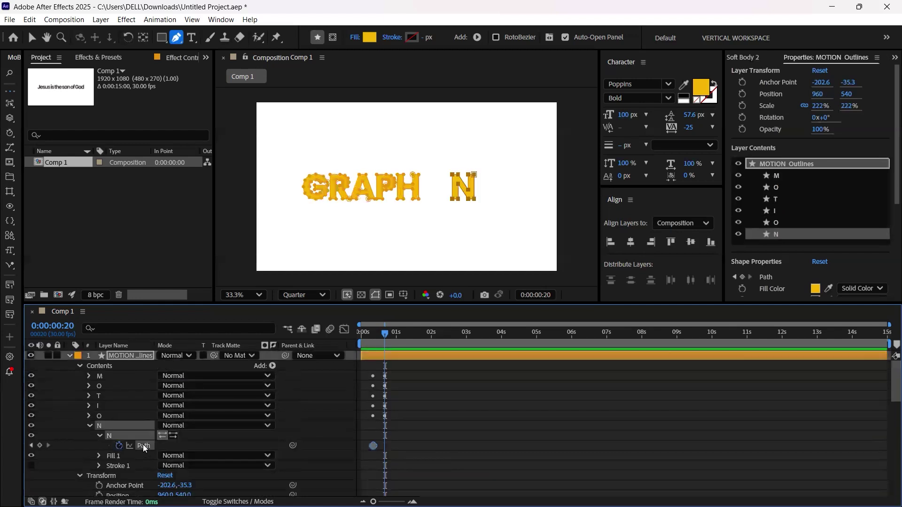
pyautogui.hotkey('ctrl', 'v')
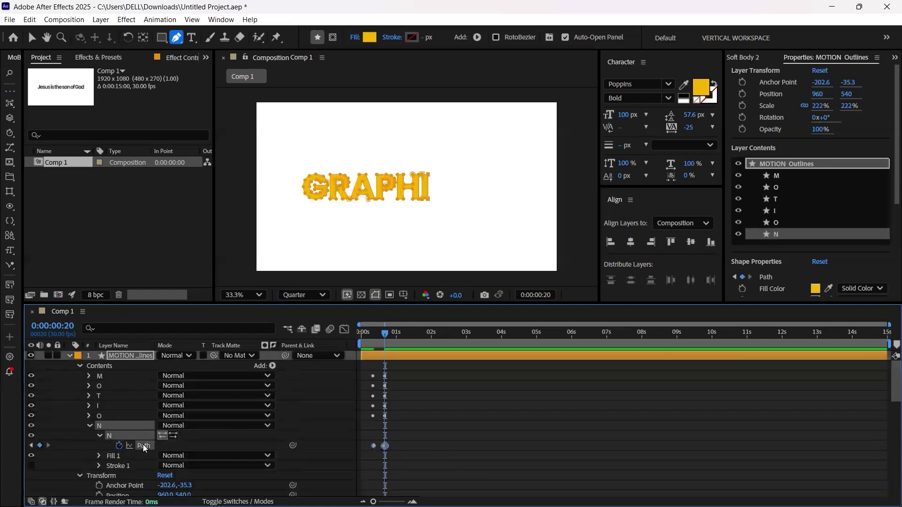
# Collapse the N group and Transform properties in the MOTION outlines and the I group in the GRAPHICS outlines.
pyautogui.click(89, 427)
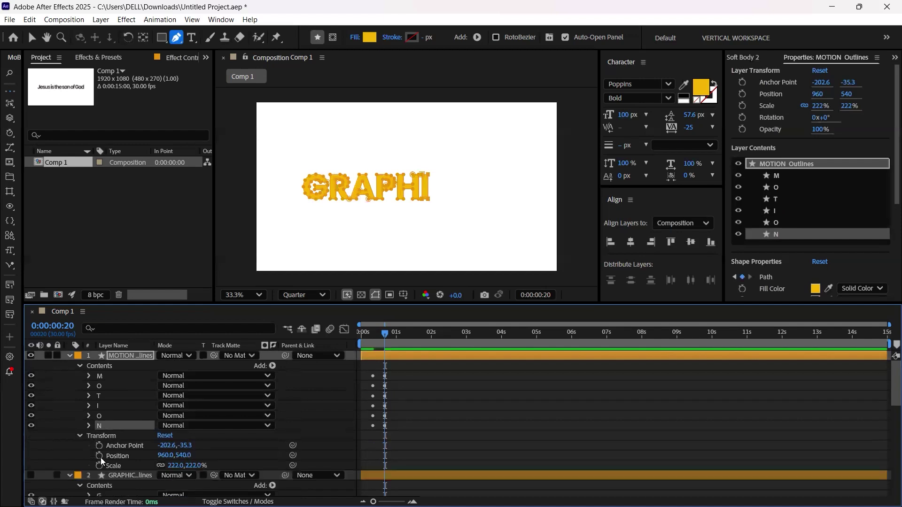
pyautogui.click(80, 435)
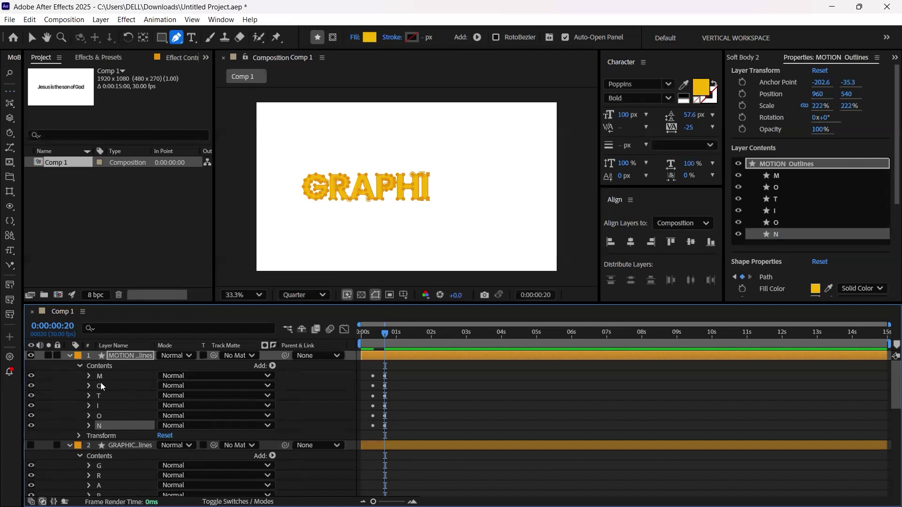
pyautogui.scroll(-4, 98, 423)
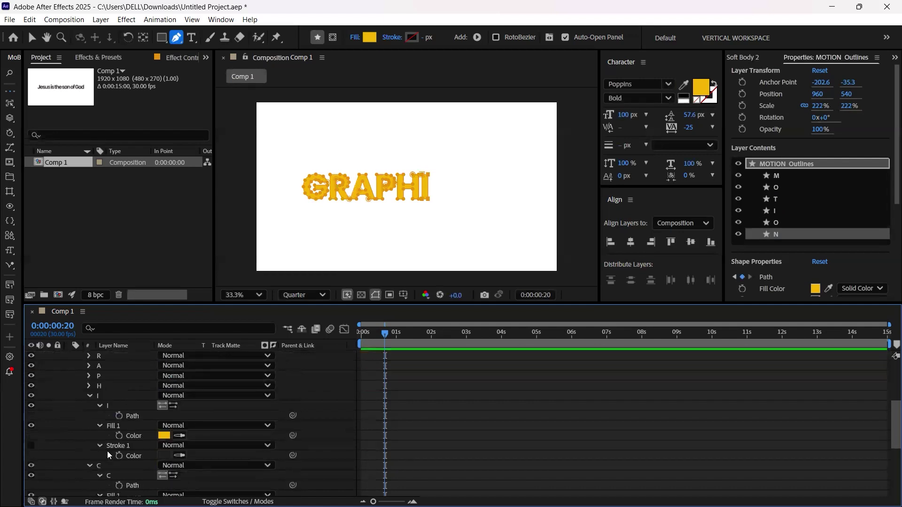
pyautogui.click(90, 396)
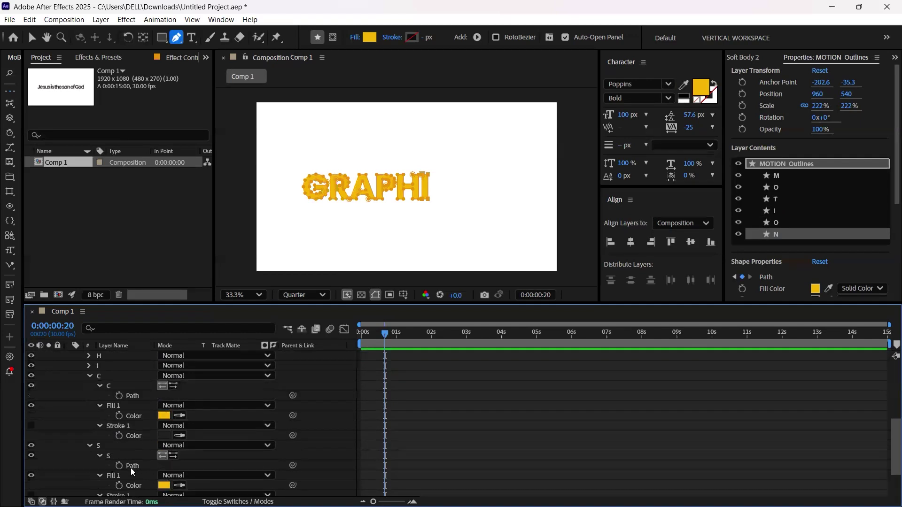
# Add an empty path to the MOTION outlines' contents and set its first path keyframe at 0:00:00:10.
pyautogui.scroll(3, 131, 468)
pyautogui.scroll(3, 130, 467)
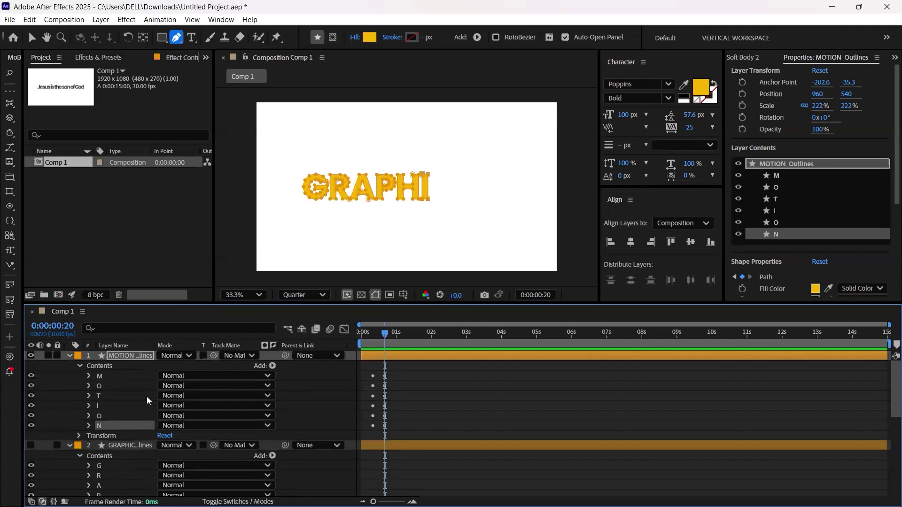
pyautogui.click(105, 366)
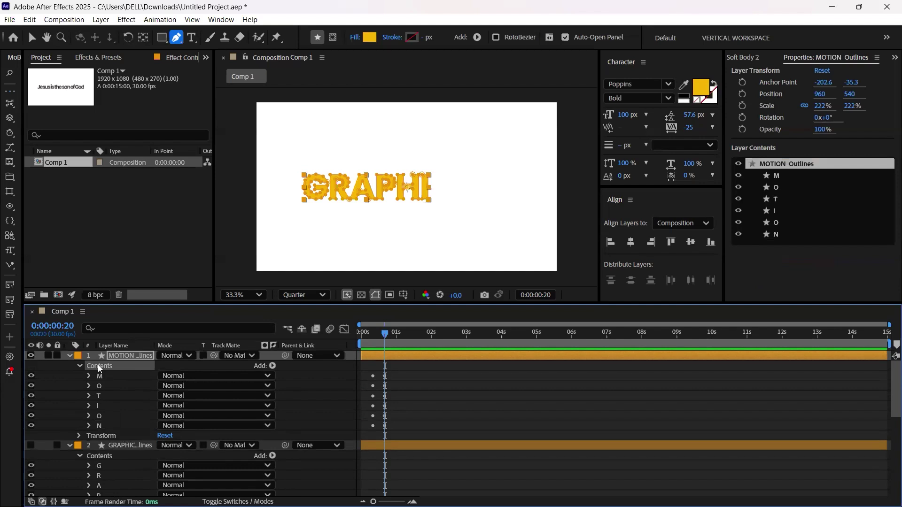
pyautogui.click(272, 366)
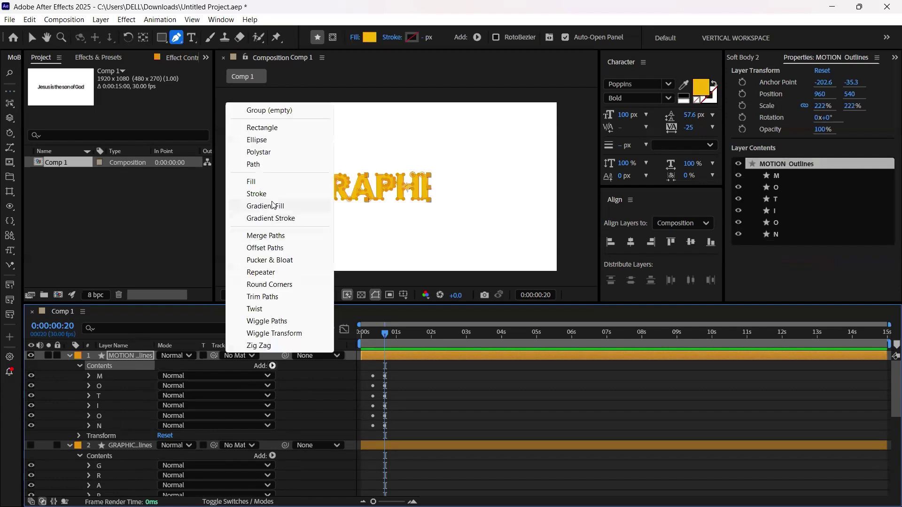
pyautogui.click(268, 166)
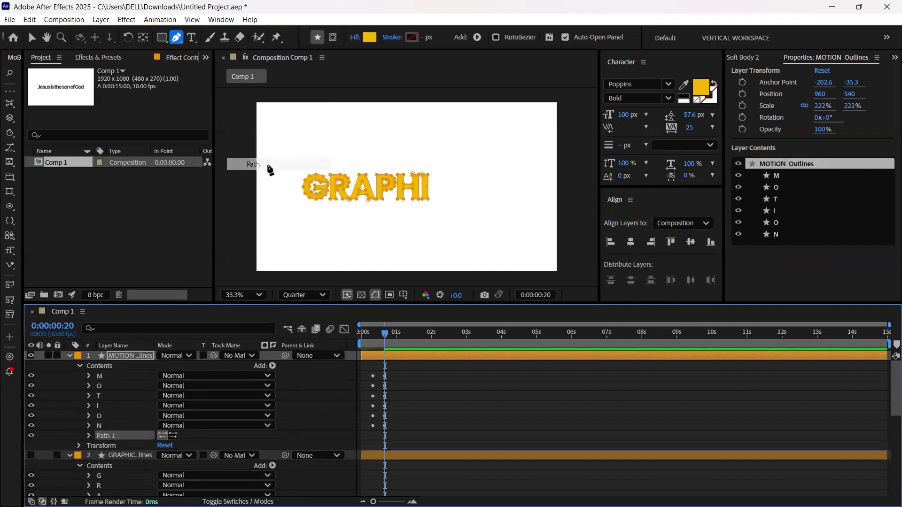
pyautogui.click(89, 436)
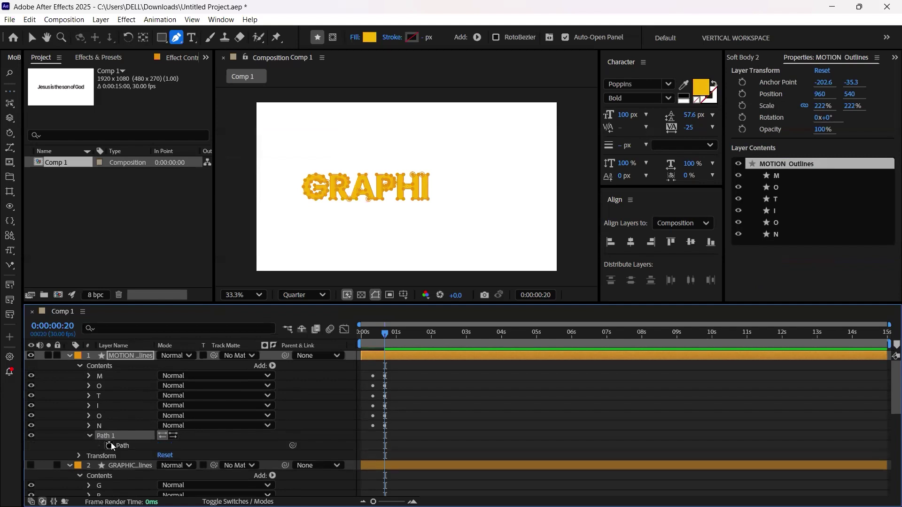
pyautogui.scroll(-5, 109, 435)
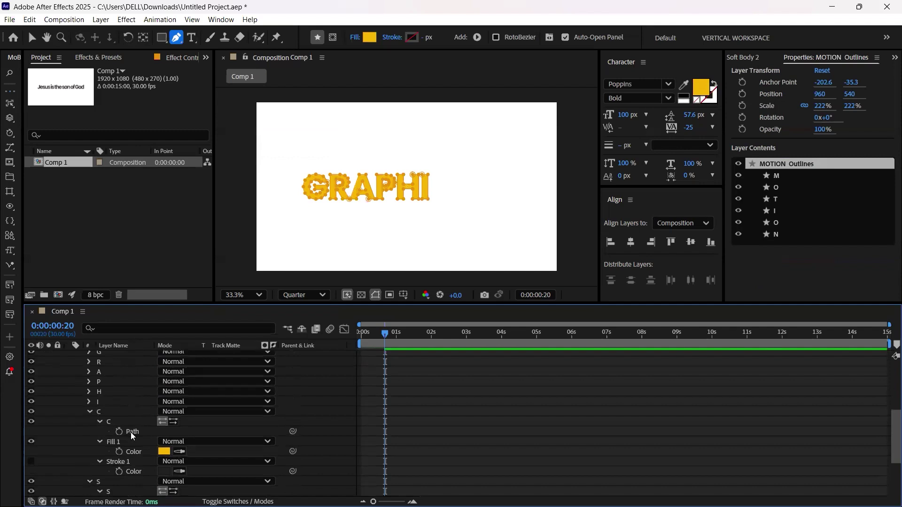
pyautogui.scroll(5, 132, 430)
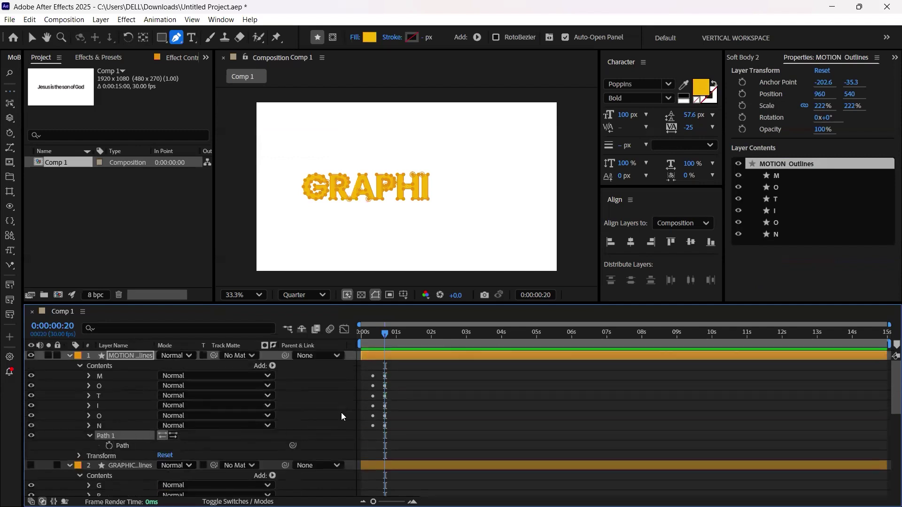
pyautogui.press('j')
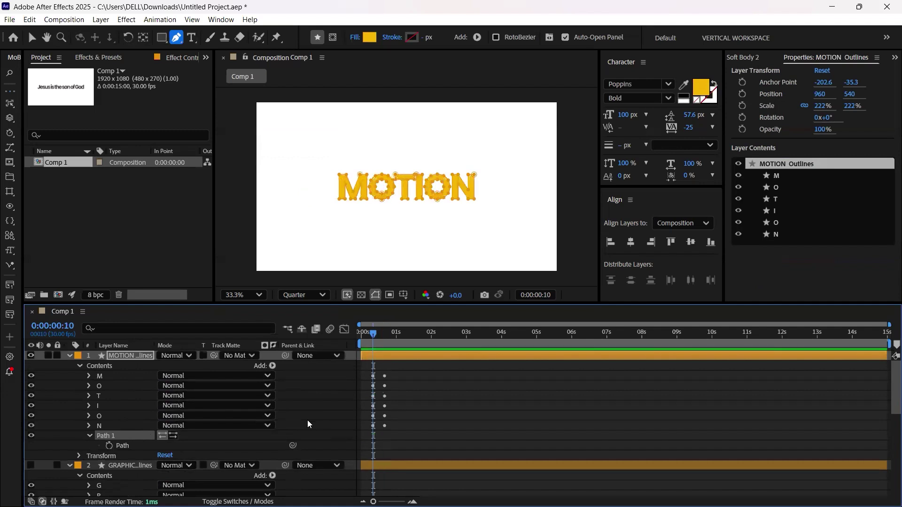
pyautogui.click(108, 446)
# Copy the C's path from the GRAPHICS outlines and paste it onto Path 1 of the MOTION outlines at 0:00:00:20.
pyautogui.press('k')
pyautogui.scroll(-8, 109, 449)
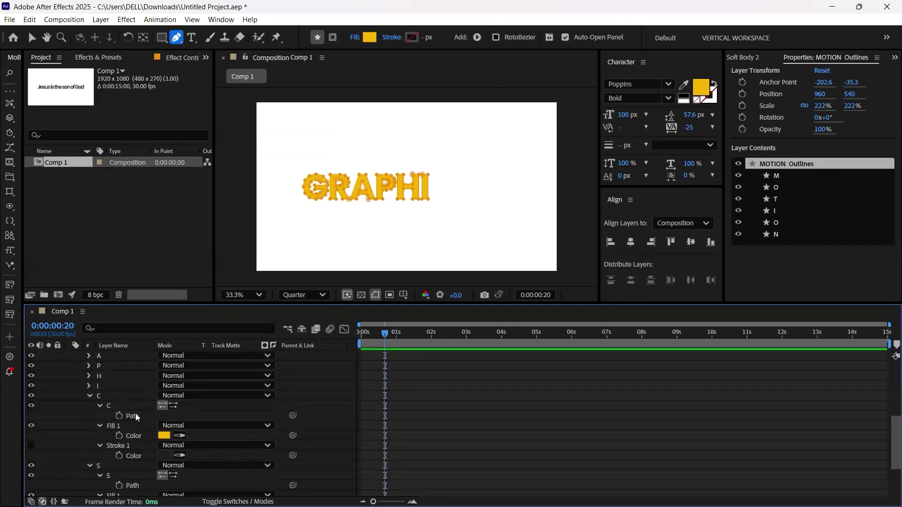
pyautogui.click(135, 415)
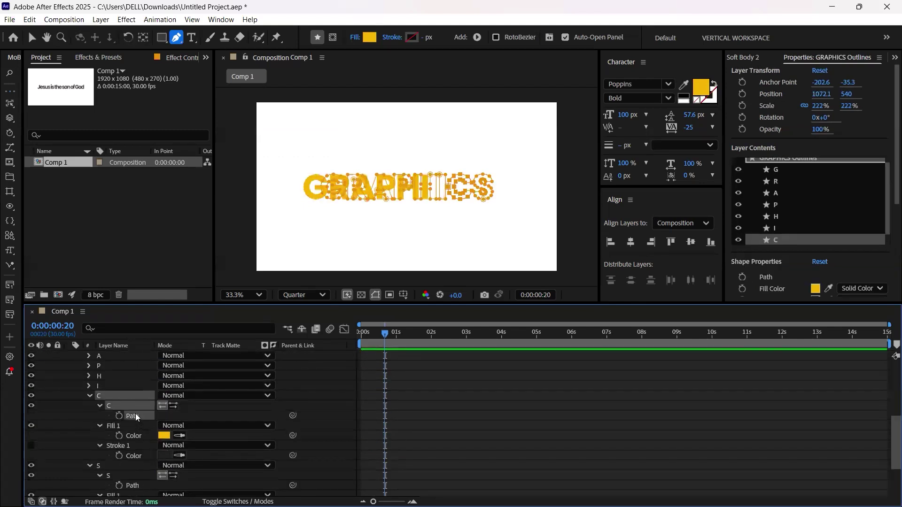
pyautogui.scroll(8, 136, 414)
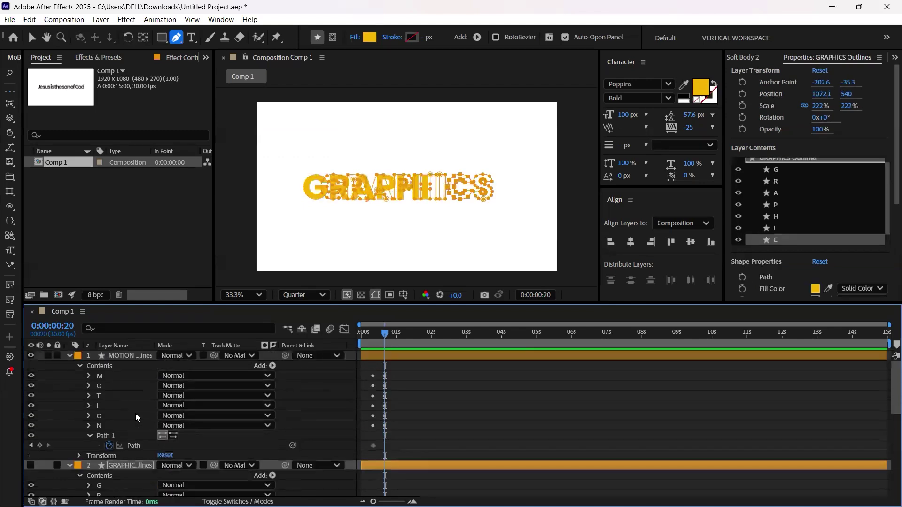
pyautogui.click(135, 446)
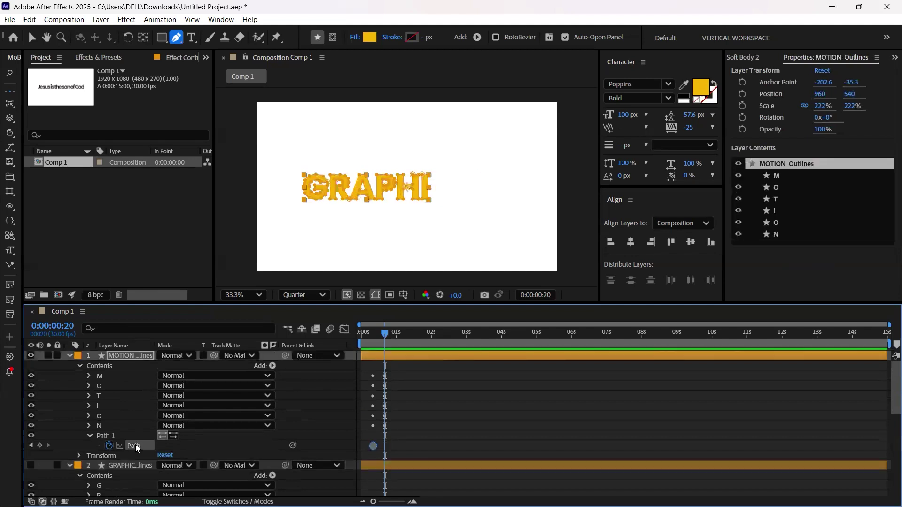
pyautogui.hotkey('ctrl', 'v')
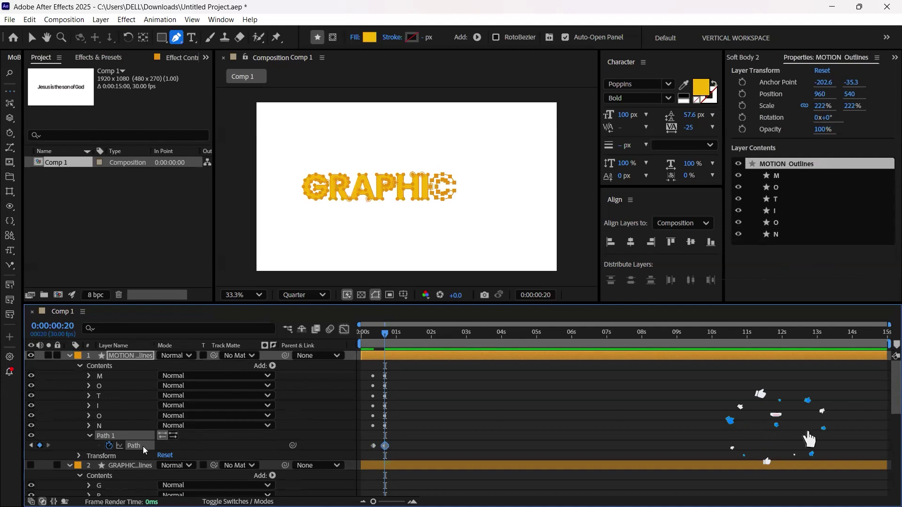
# Add Merge Paths to the MOTION outlines' contents so Path 1 gets a fill, and collapse Path 1.
pyautogui.click(272, 366)
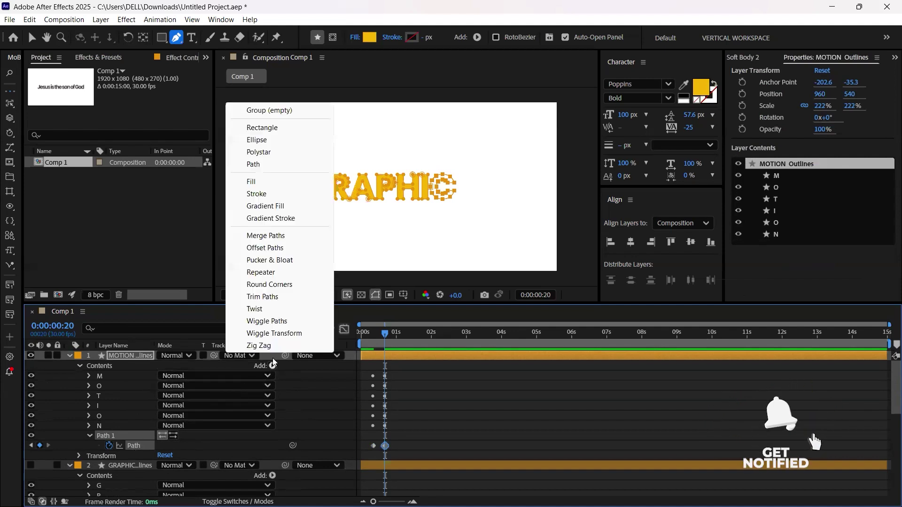
pyautogui.click(266, 236)
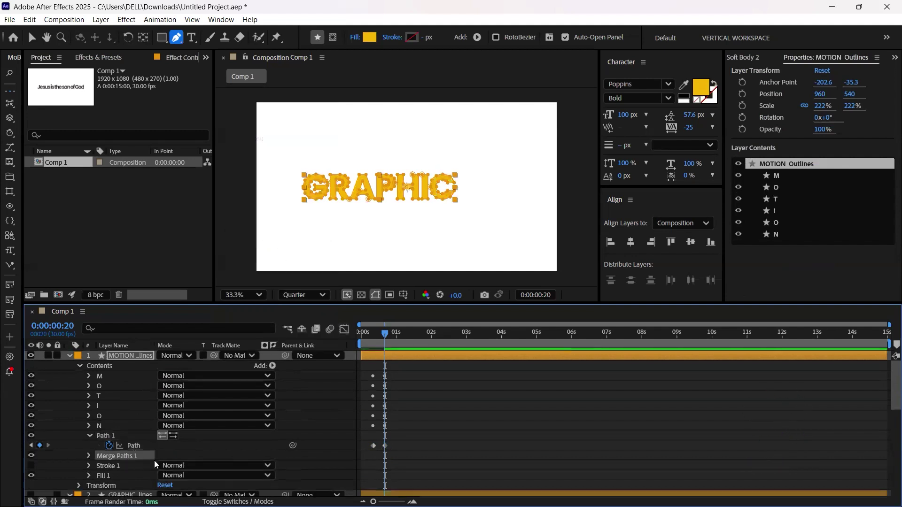
pyautogui.click(89, 436)
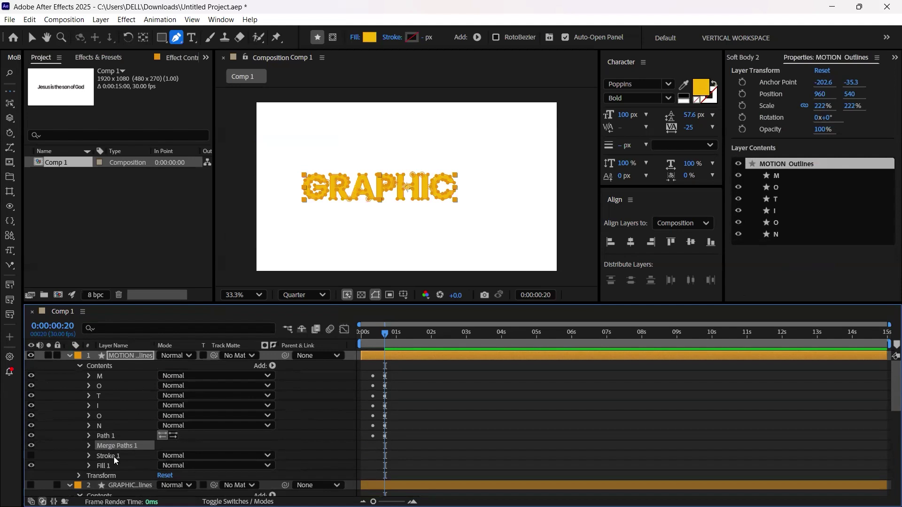
# Add a second empty path to the MOTION outlines' contents and set its first path keyframe at 0:00:00:10.
pyautogui.click(110, 366)
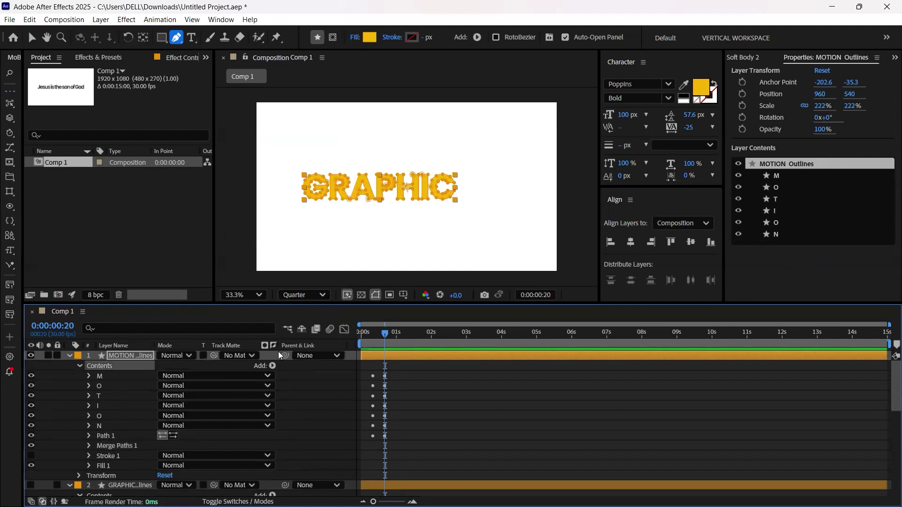
pyautogui.click(272, 366)
pyautogui.click(278, 166)
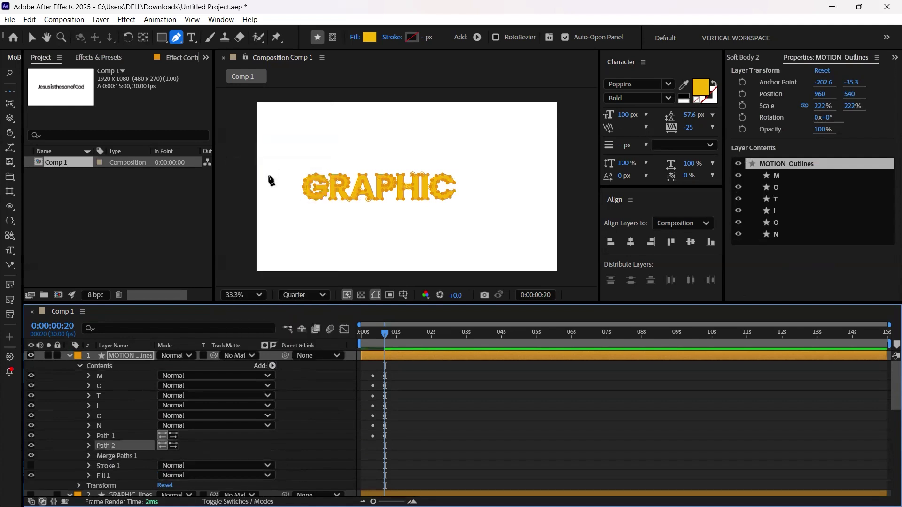
pyautogui.click(88, 445)
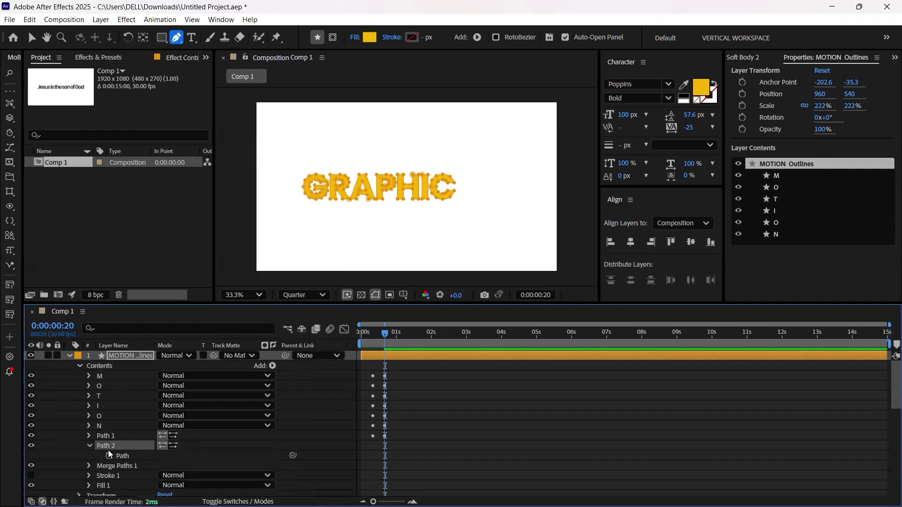
pyautogui.press('j')
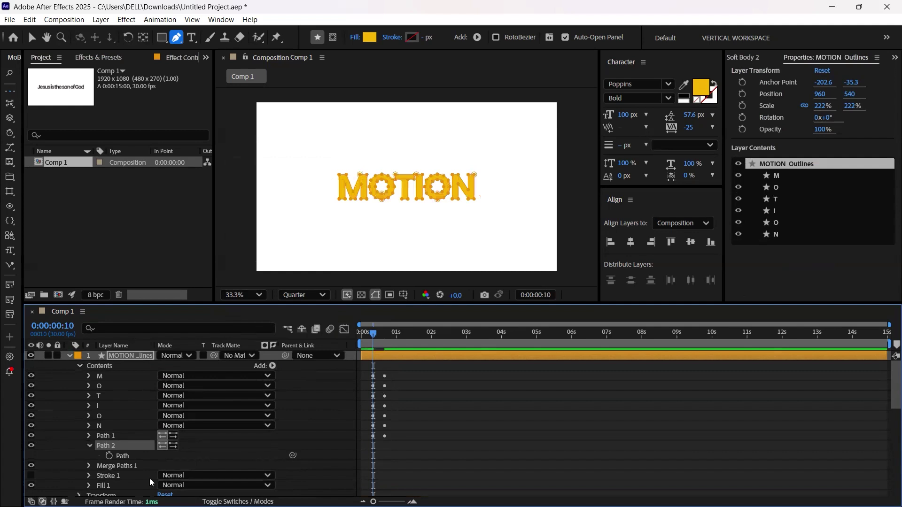
pyautogui.click(109, 455)
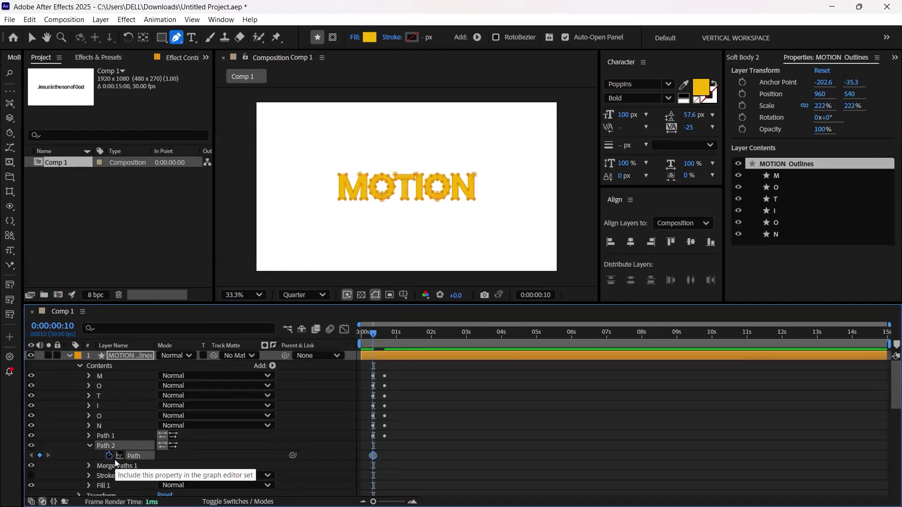
# Copy the S's path from the GRAPHICS outlines and paste it onto Path 2 of the MOTION outlines at 0:00:00:20.
pyautogui.scroll(-10, 84, 469)
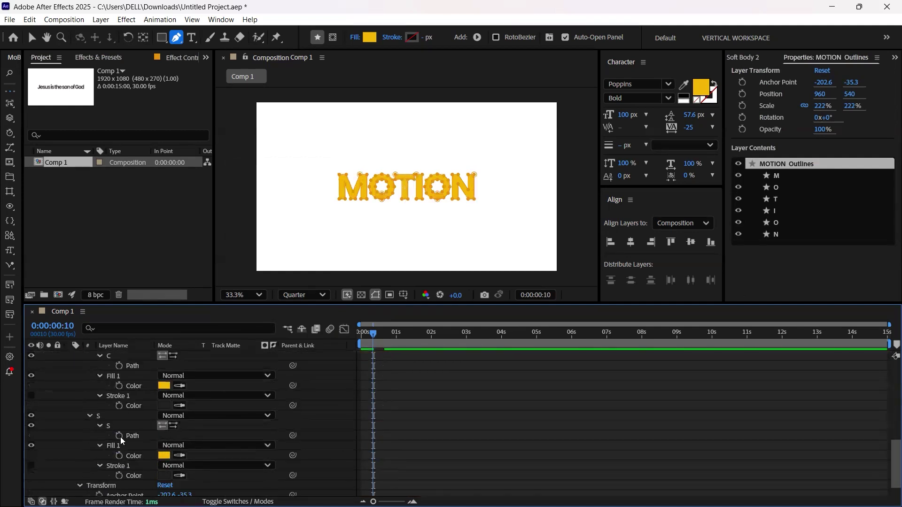
pyautogui.click(130, 435)
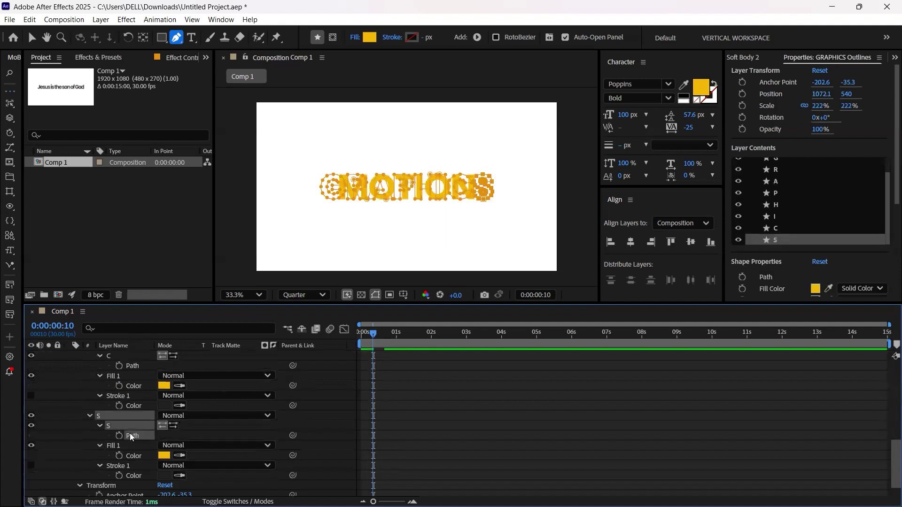
pyautogui.scroll(4, 134, 443)
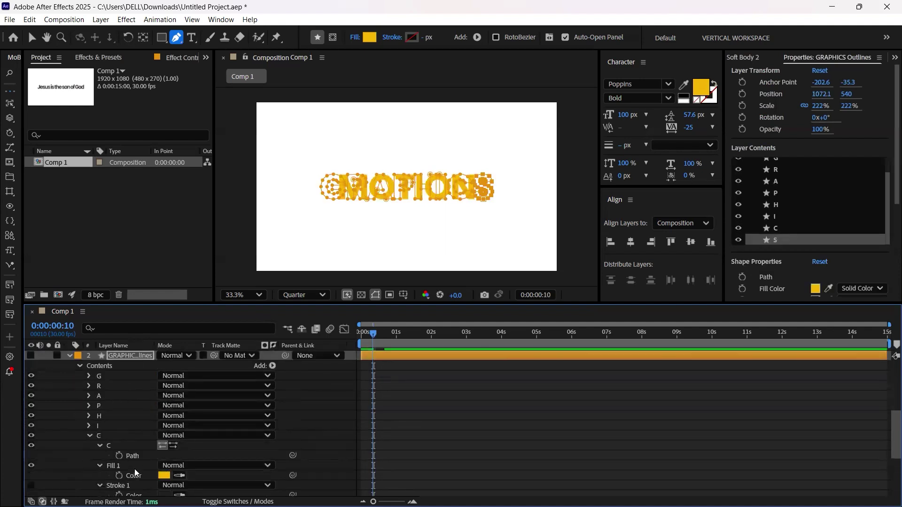
pyautogui.scroll(-2, 135, 469)
pyautogui.scroll(7, 134, 479)
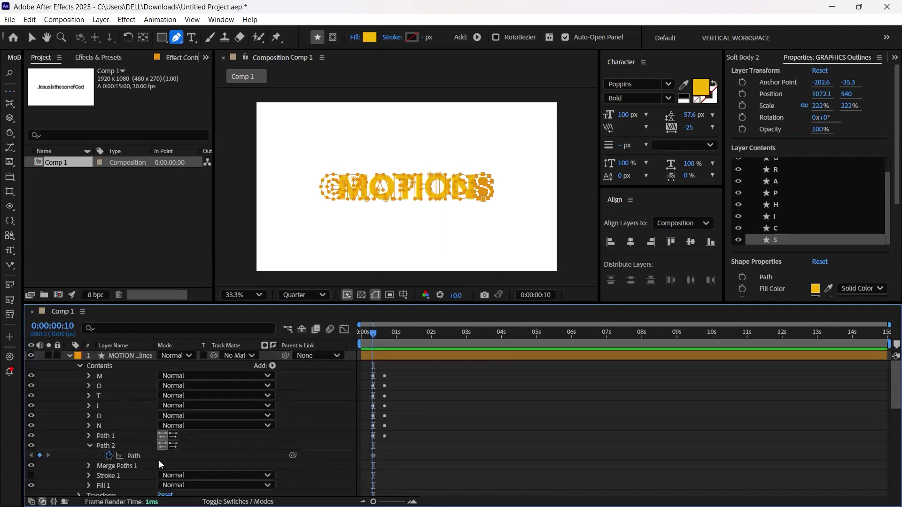
pyautogui.click(132, 456)
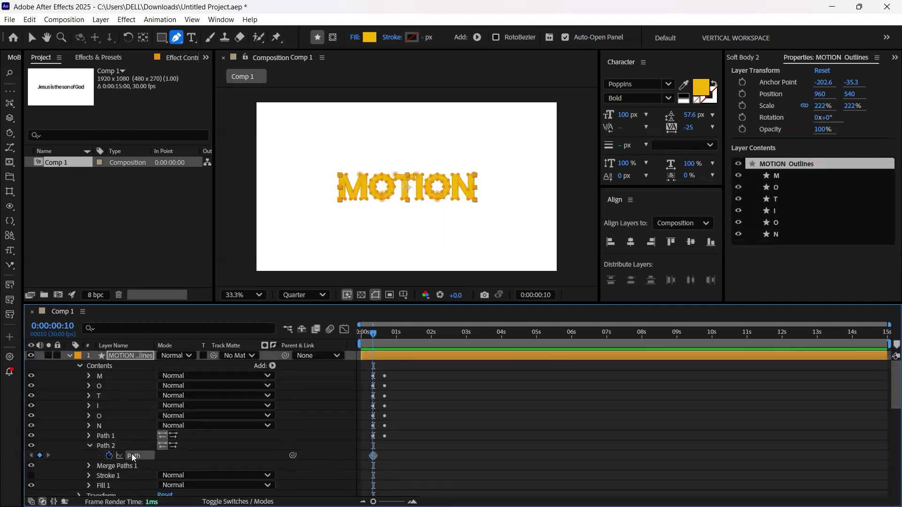
pyautogui.hotkey('ctrl', 'v')
pyautogui.hotkey('shift', 'pagedown')
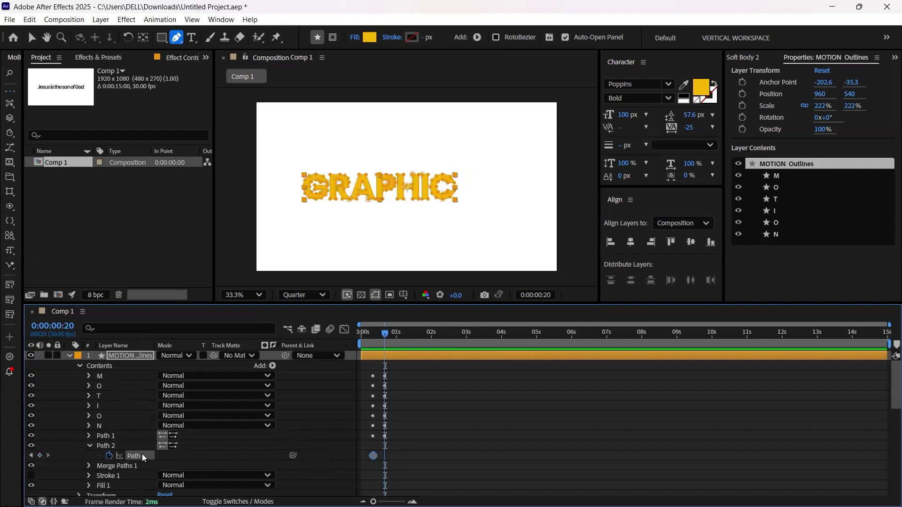
pyautogui.hotkey('ctrl', 'v')
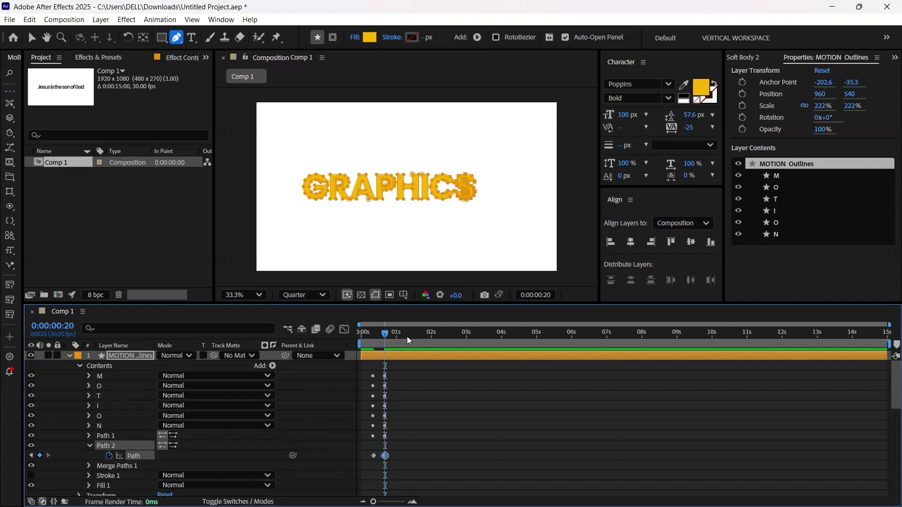
# Deselect the MOTION outlines and scrub through the morph to check the complete GRAPHICS word.
pyautogui.click(480, 458)
pyautogui.press('Home')
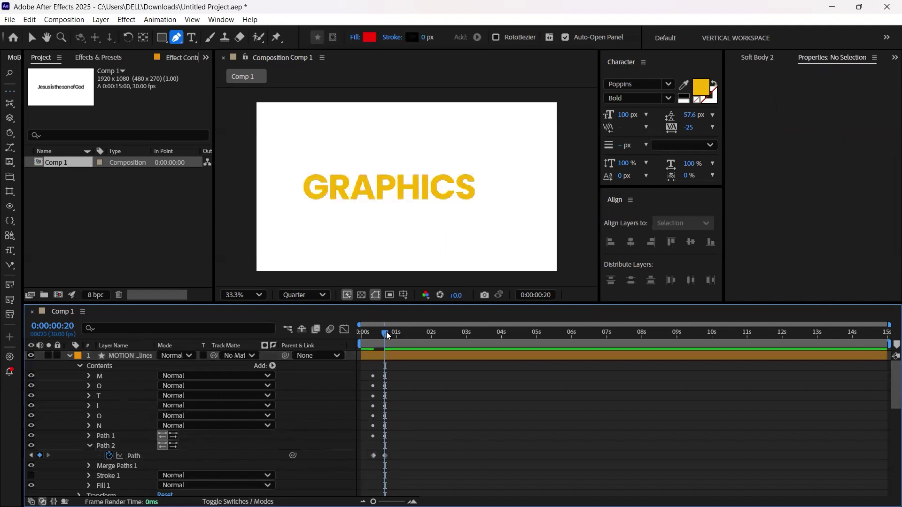
pyautogui.moveTo(373, 350); pyautogui.dragTo(391, 368)
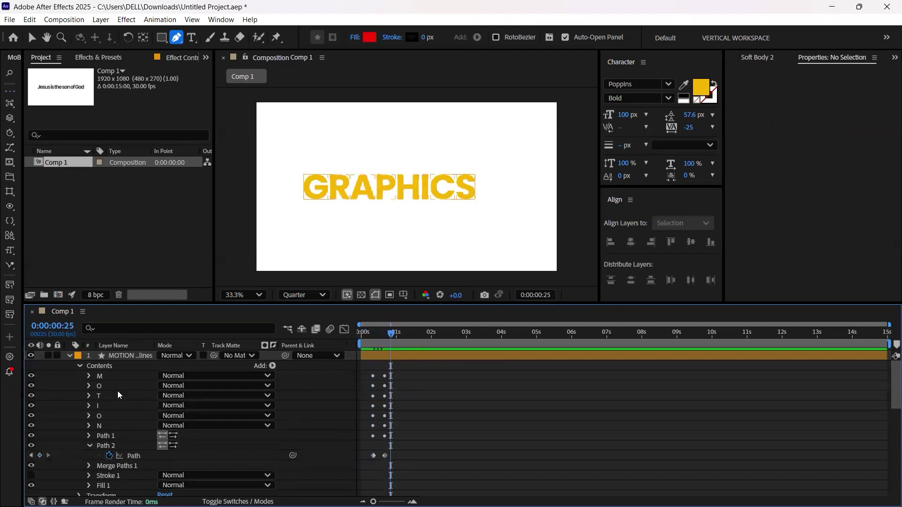
# Collapse the contents of both outline layers and delete the GRAPHICS outlines layer.
pyautogui.click(79, 367)
pyautogui.click(79, 394)
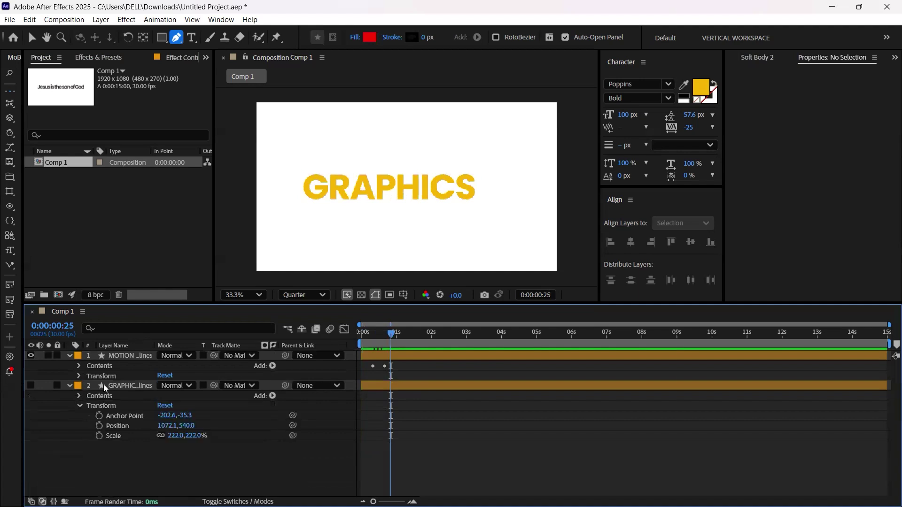
pyautogui.click(101, 386)
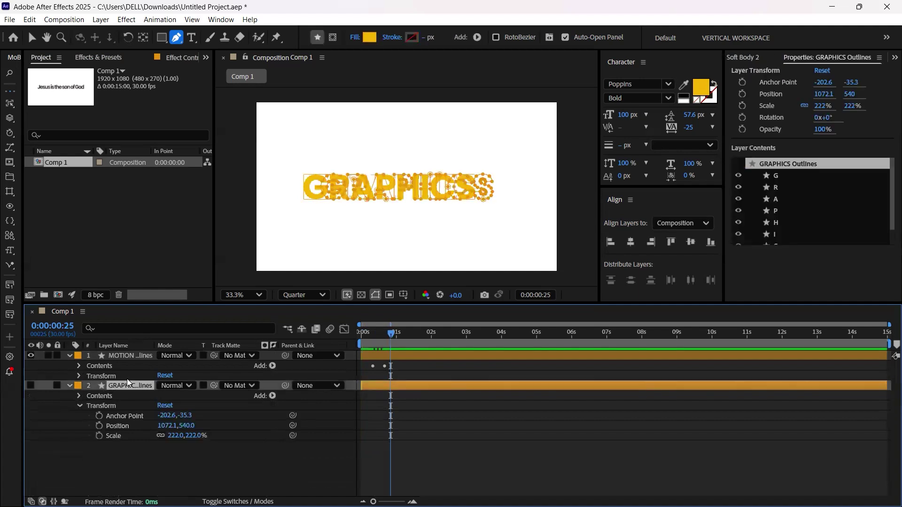
pyautogui.press('Delete')
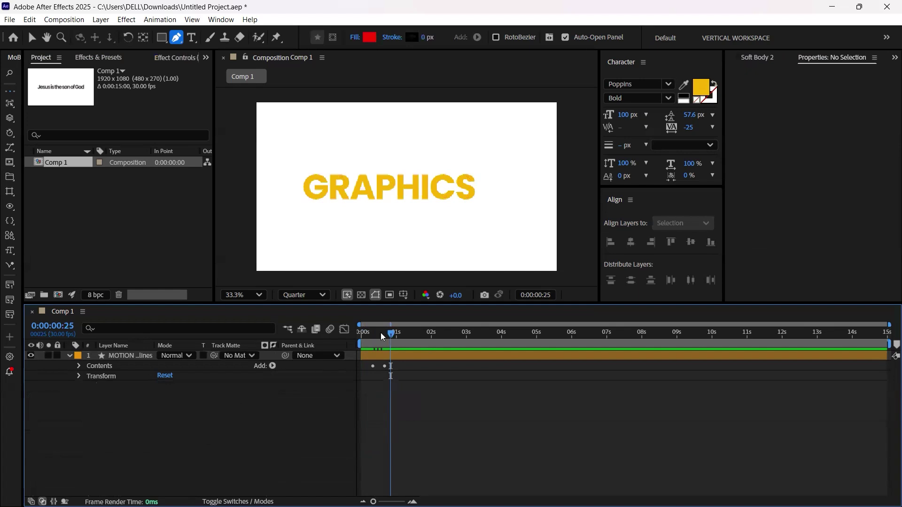
# Play the MOTION to GRAPHICS morph from the start of the composition.
pyautogui.moveTo(380, 341); pyautogui.dragTo(339, 388)
pyautogui.press('space')
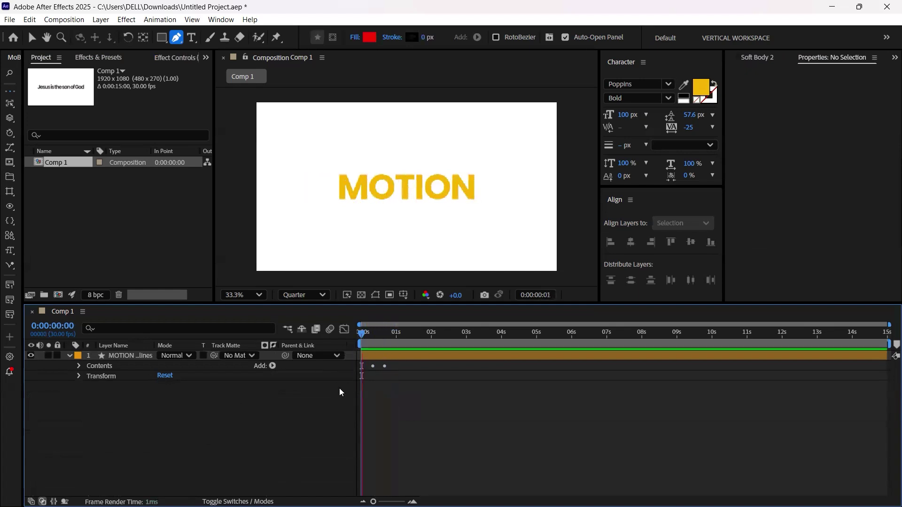
pyautogui.press('space')
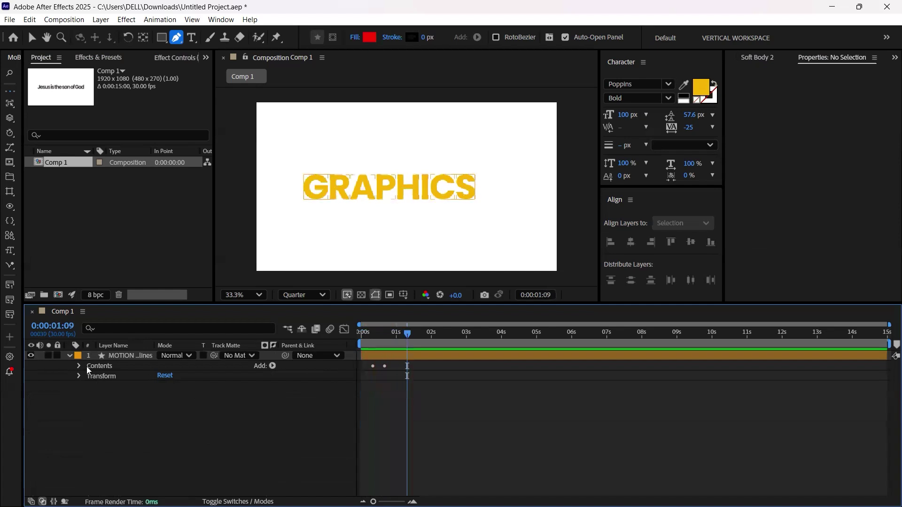
# Show only the keyframed paths of the MOTION outlines and apply Easy Ease to all their keyframes.
pyautogui.click(104, 362)
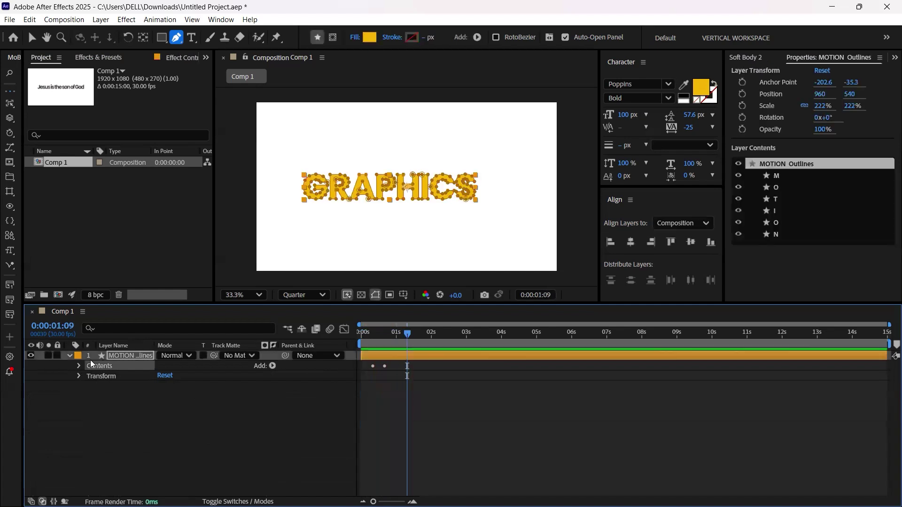
pyautogui.click(80, 365)
pyautogui.click(80, 365)
pyautogui.click(69, 355)
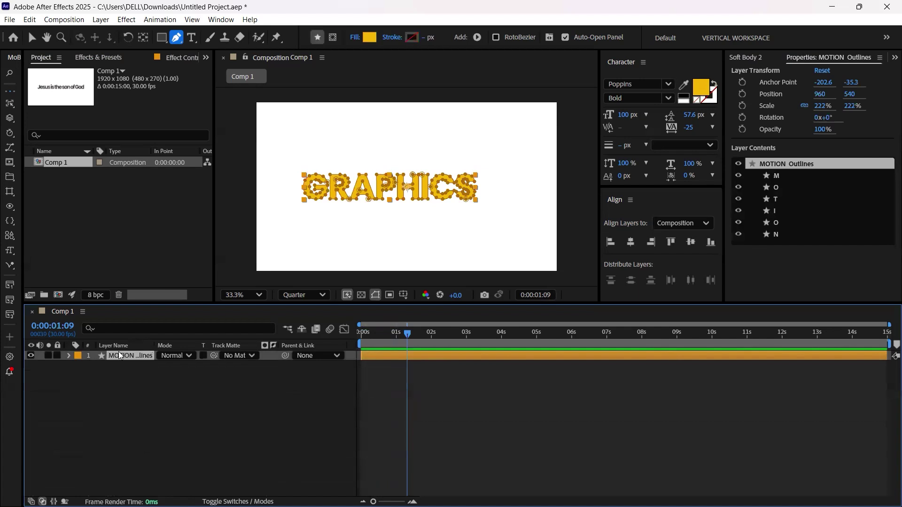
pyautogui.press('u')
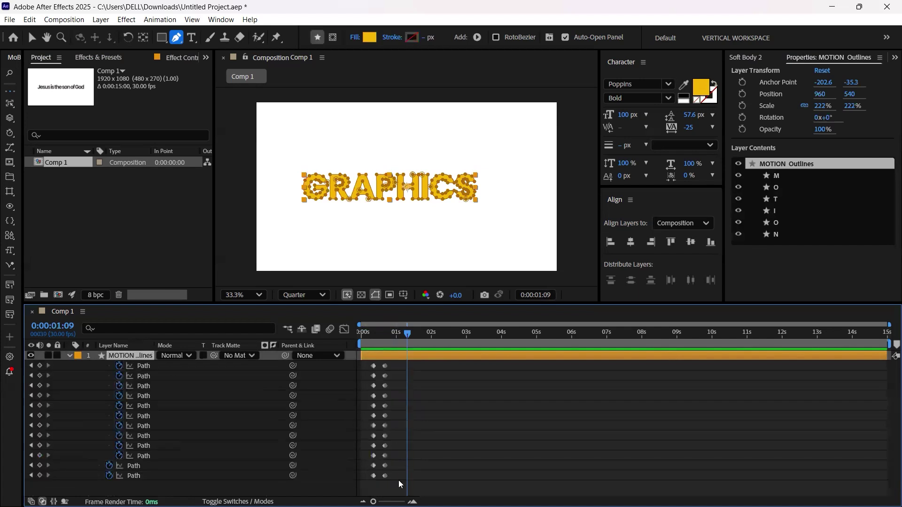
pyautogui.moveTo(399, 480); pyautogui.dragTo(357, 333)
pyautogui.press('F9')
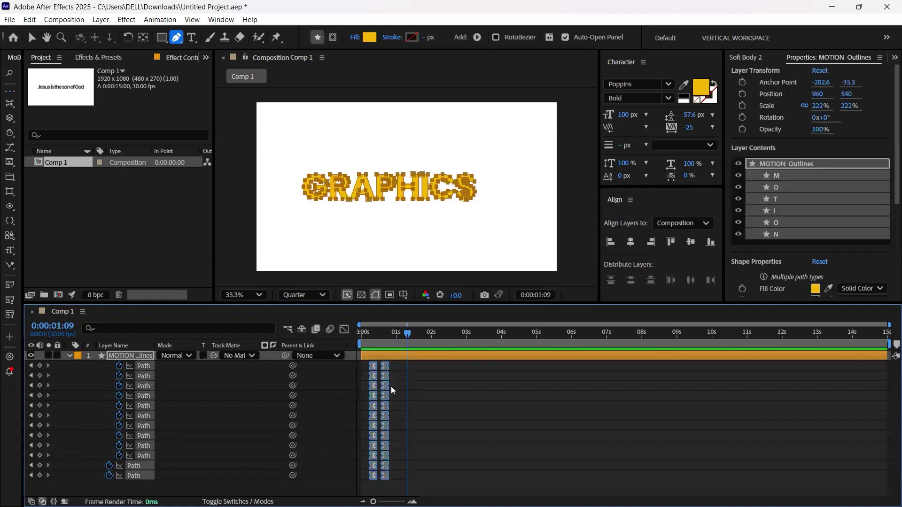
# Move the second keyframes of all paths slightly earlier and preview the eased morph from the start.
pyautogui.moveTo(373, 502); pyautogui.dragTo(394, 371)
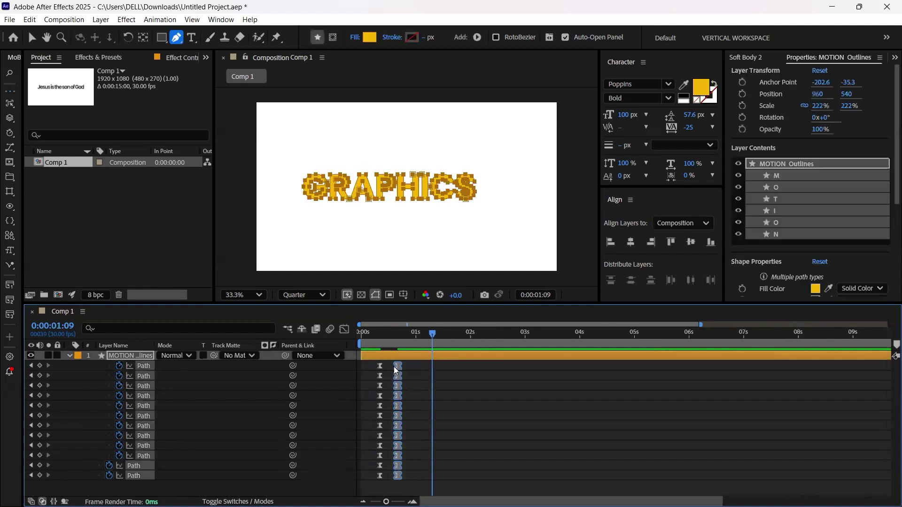
pyautogui.moveTo(434, 333); pyautogui.dragTo(348, 367)
pyautogui.press('space')
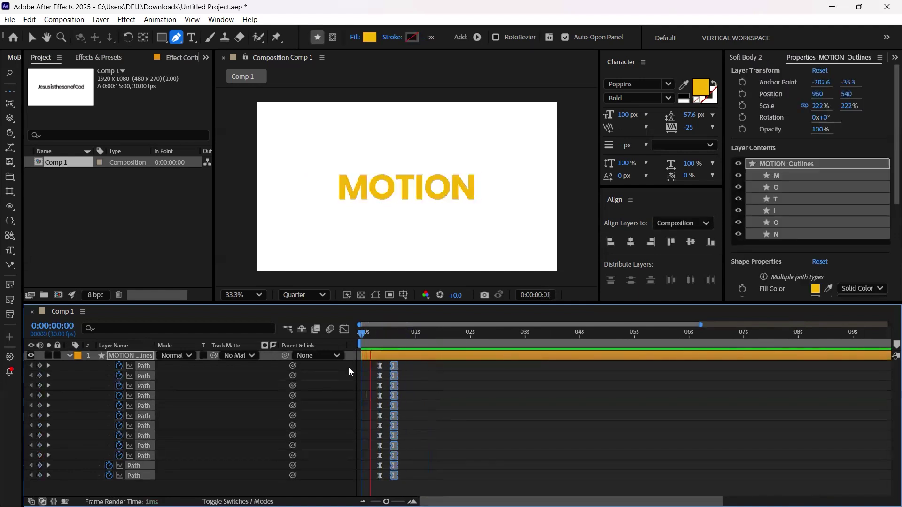
pyautogui.press('space')
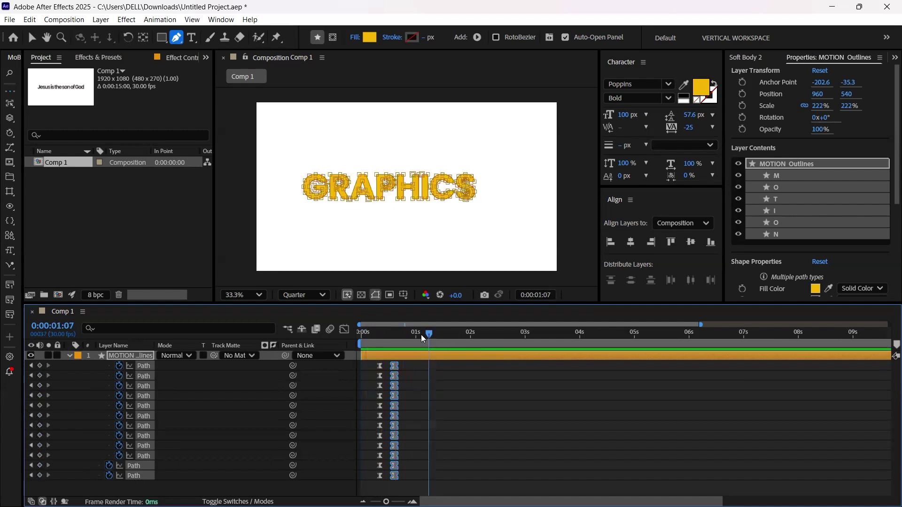
# Replay the shortened, eased morph several times from the beginning to check its timing.
pyautogui.moveTo(421, 334); pyautogui.dragTo(319, 368)
pyautogui.press('space')
pyautogui.press('space')
pyautogui.press('space')
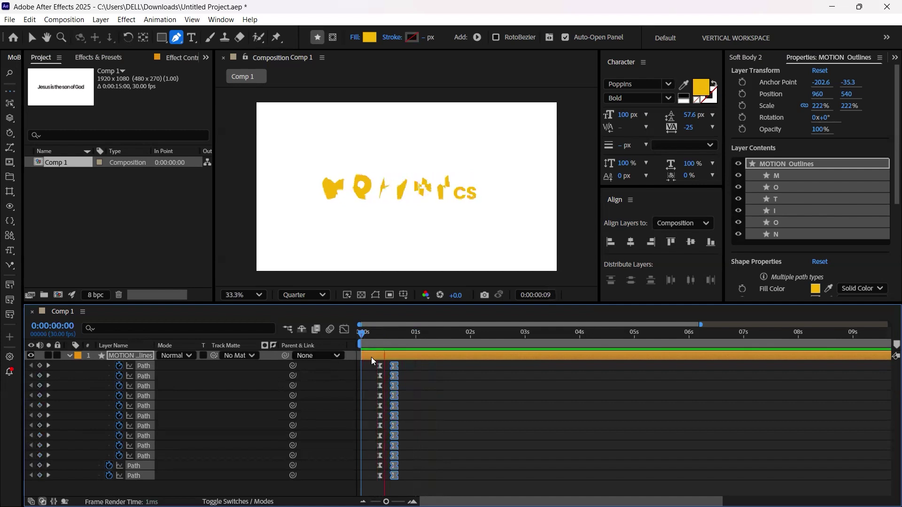
pyautogui.moveTo(376, 347); pyautogui.dragTo(318, 365)
pyautogui.press('space')
pyautogui.press('space')
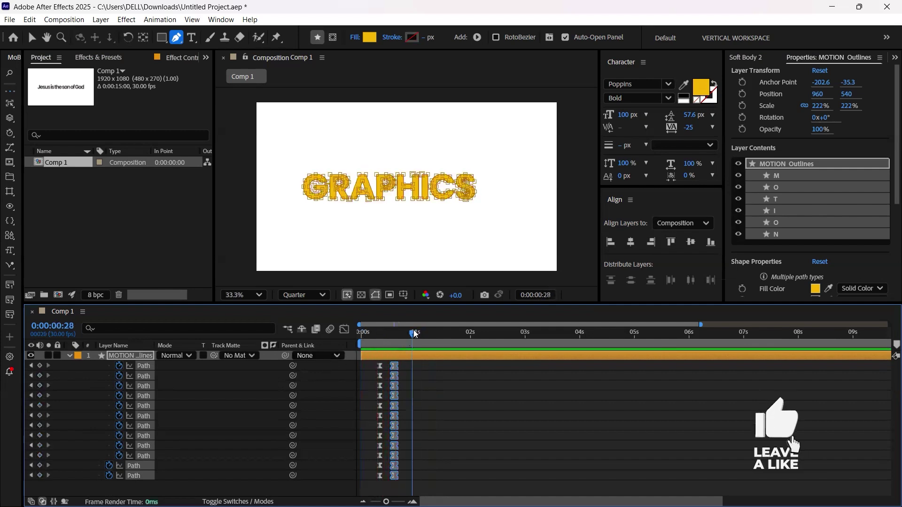
pyautogui.moveTo(420, 336); pyautogui.dragTo(336, 355)
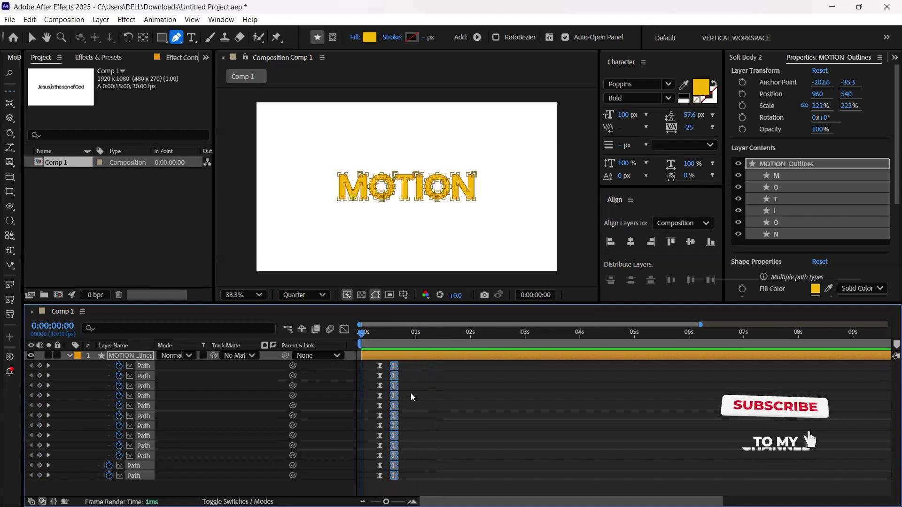